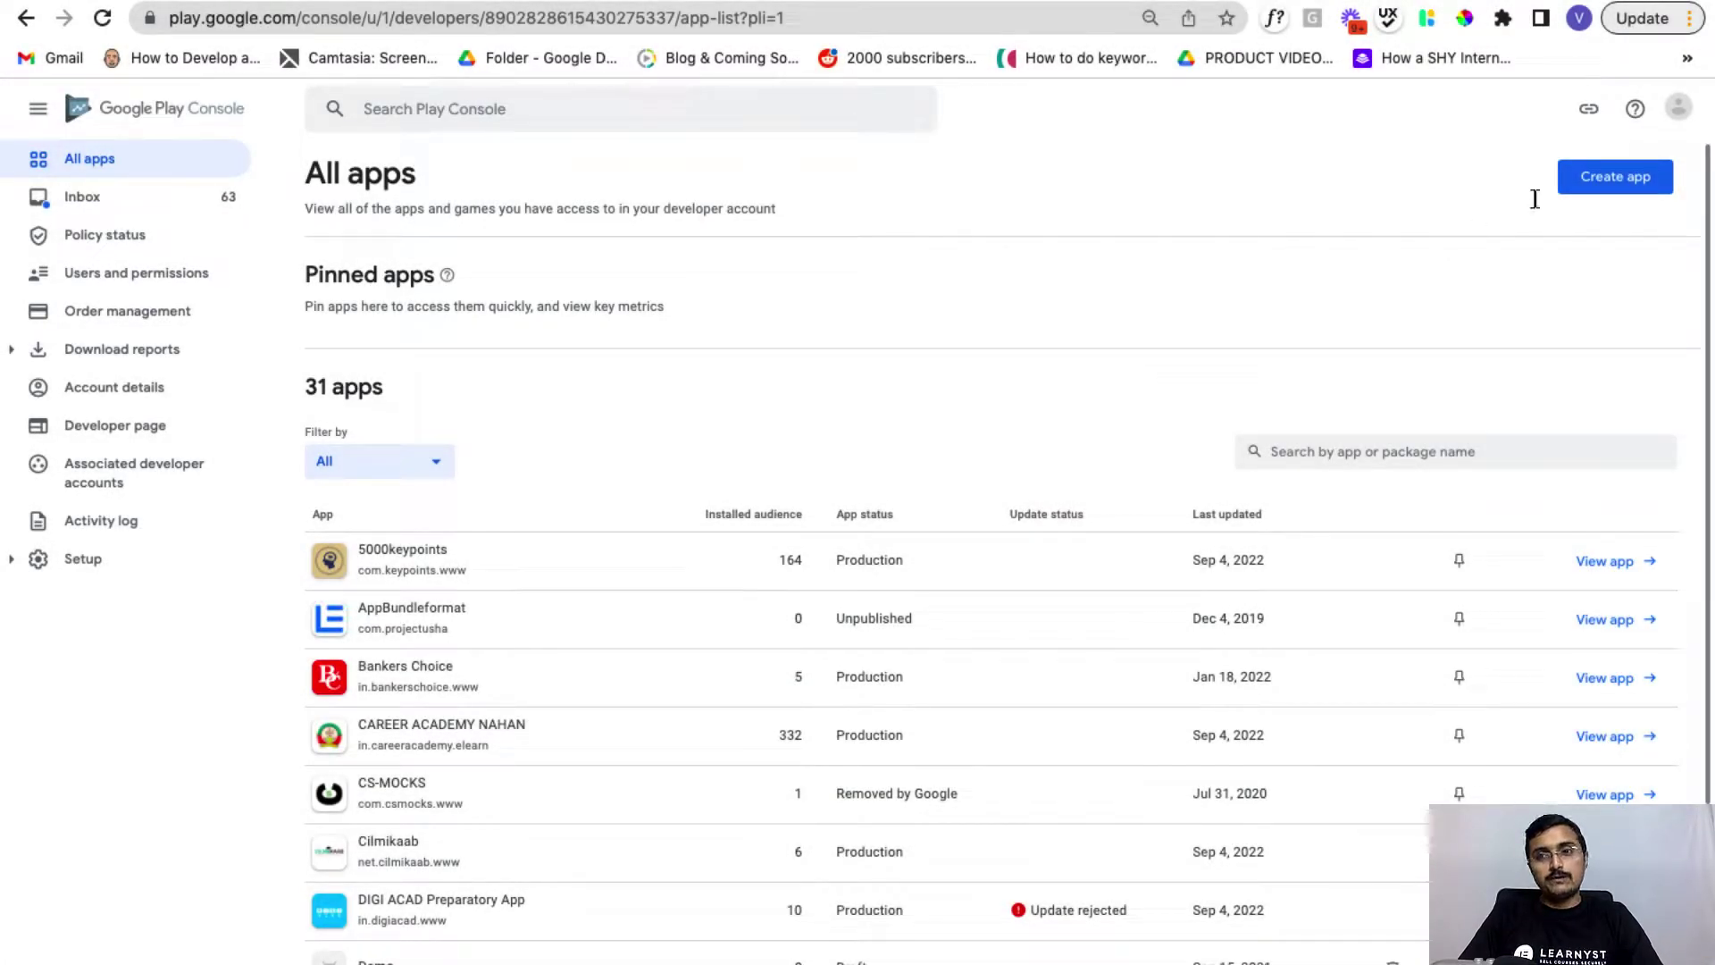
Create the free app 'Learnyst University', accepting the program policies and US export laws declarations.
click(1607, 178)
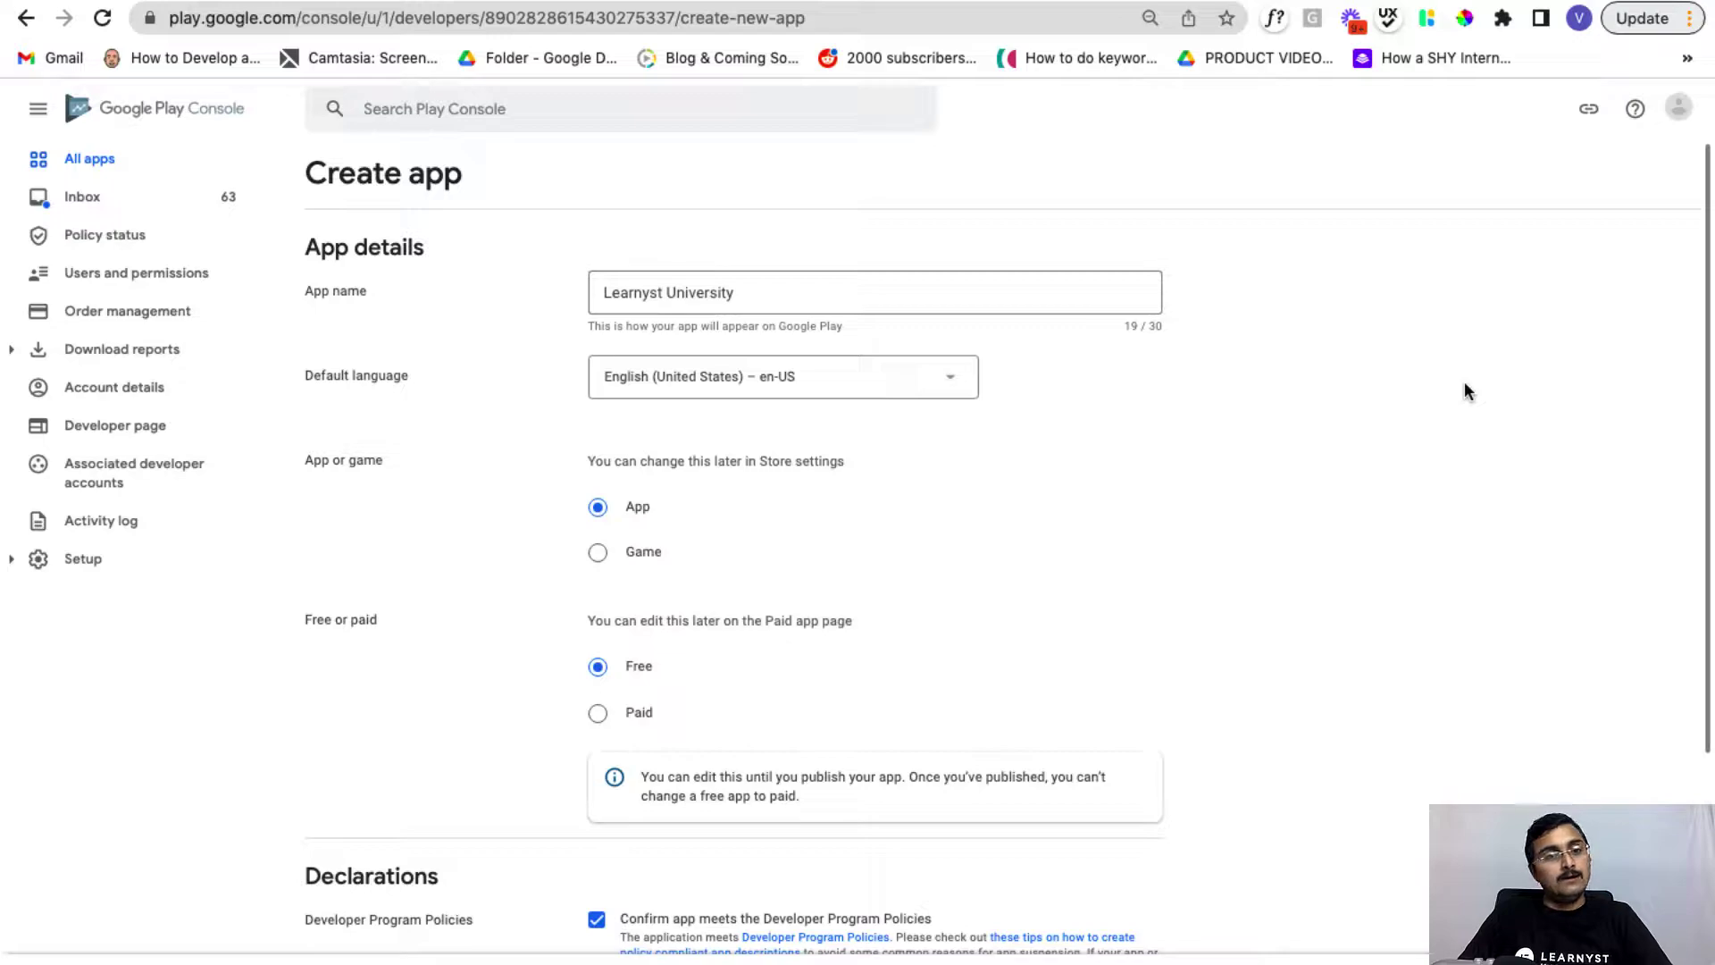
scroll(1412, 566, down, 1)
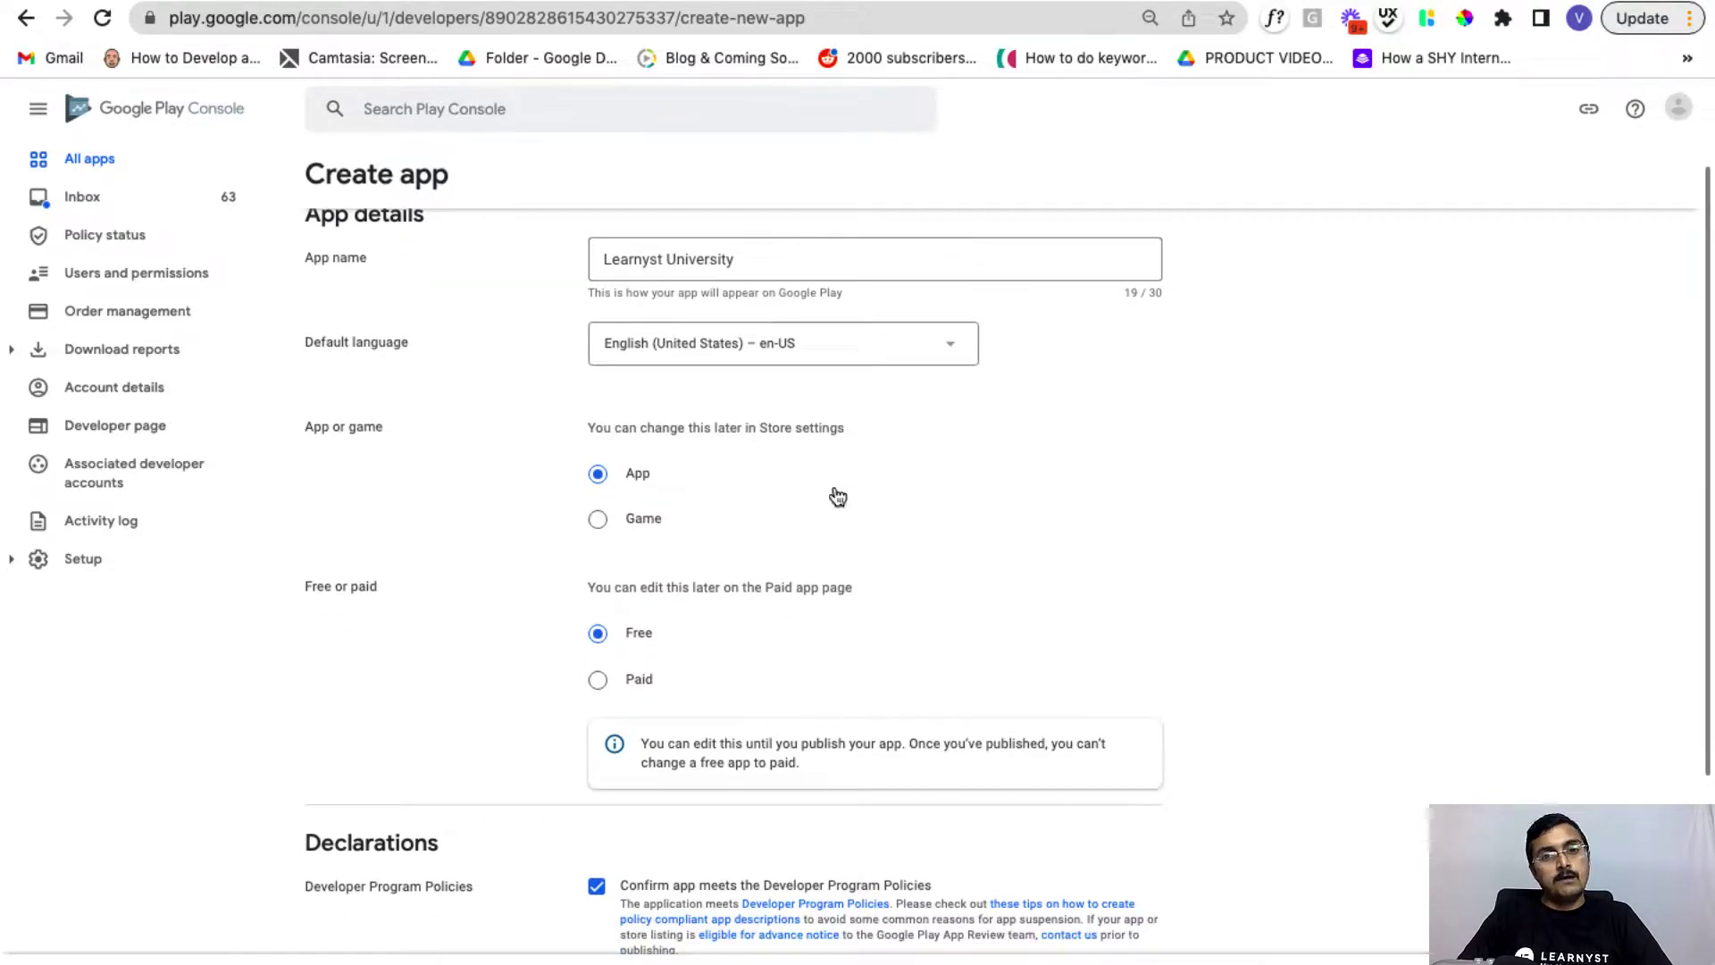
scroll(903, 613, down, 5)
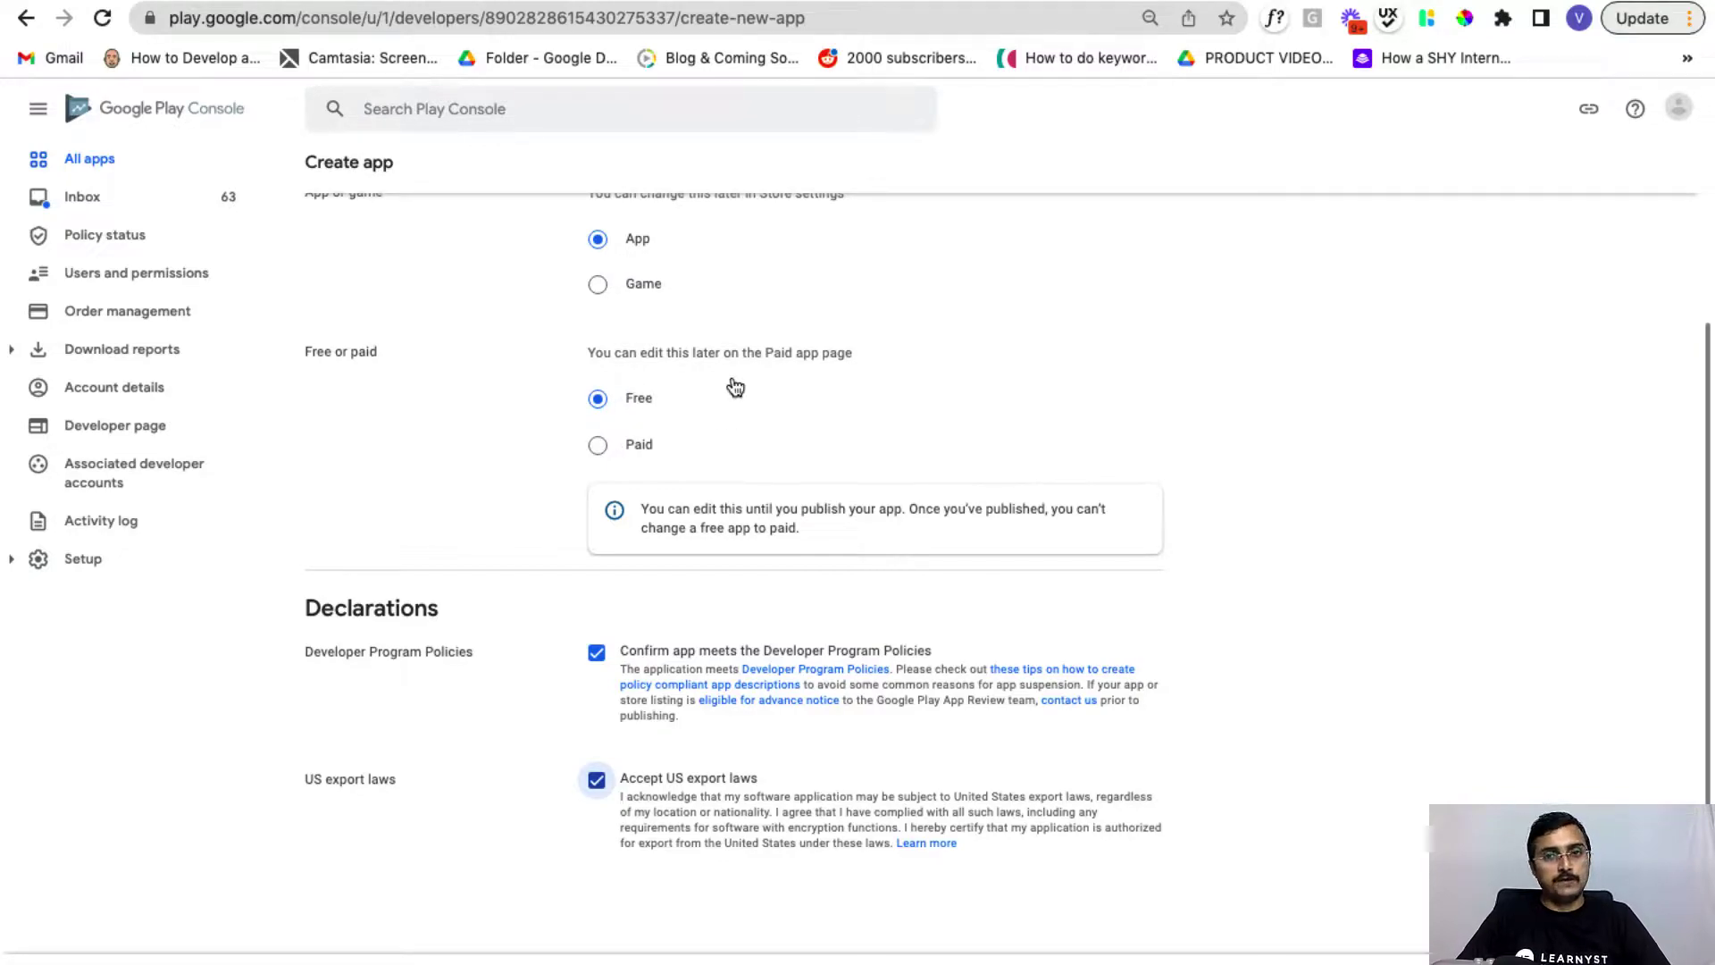
scroll(759, 429, down, 1)
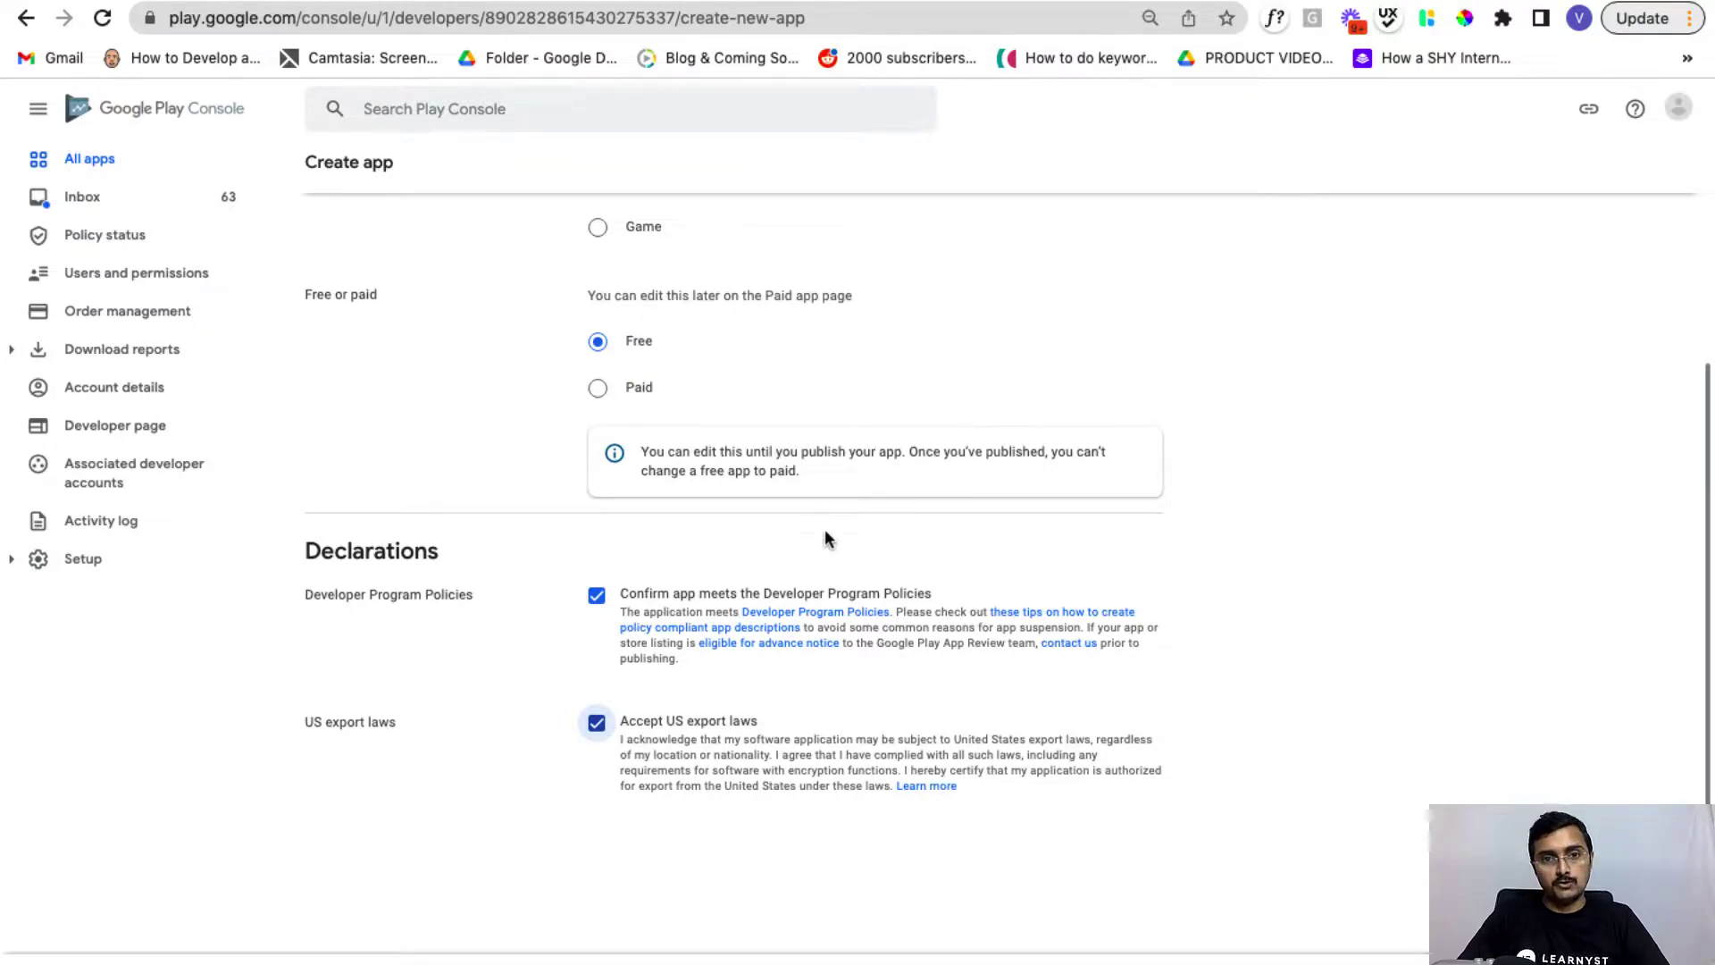
scroll(824, 528, down, 1)
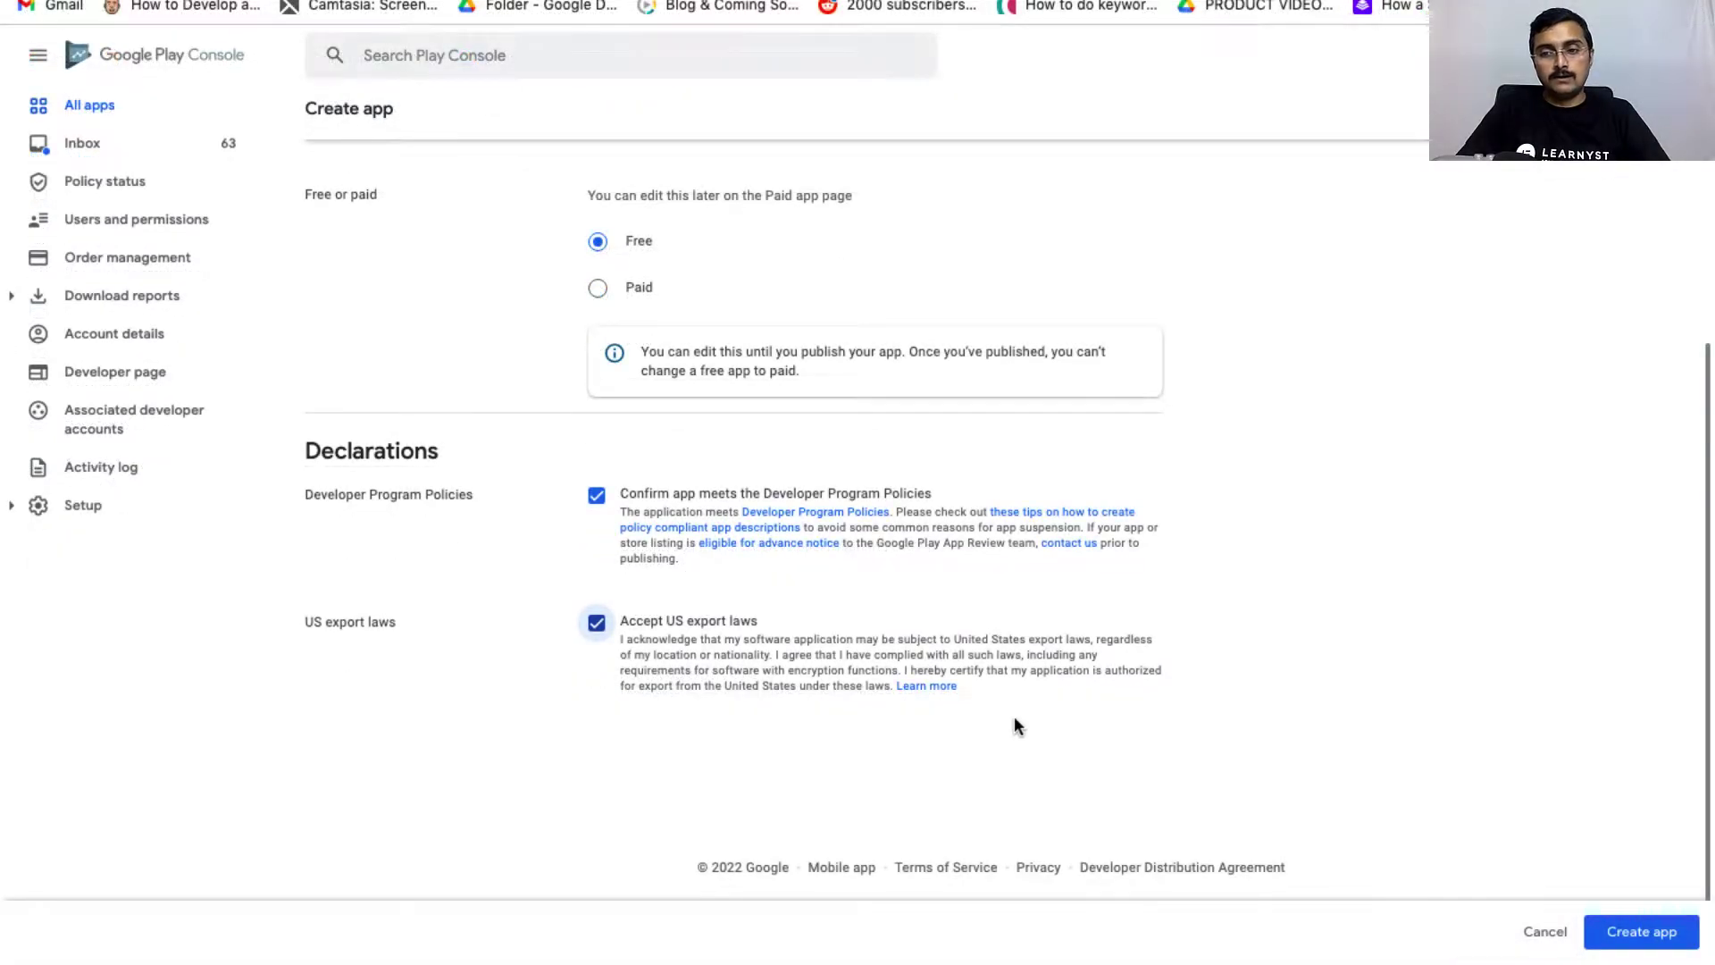
click(1638, 930)
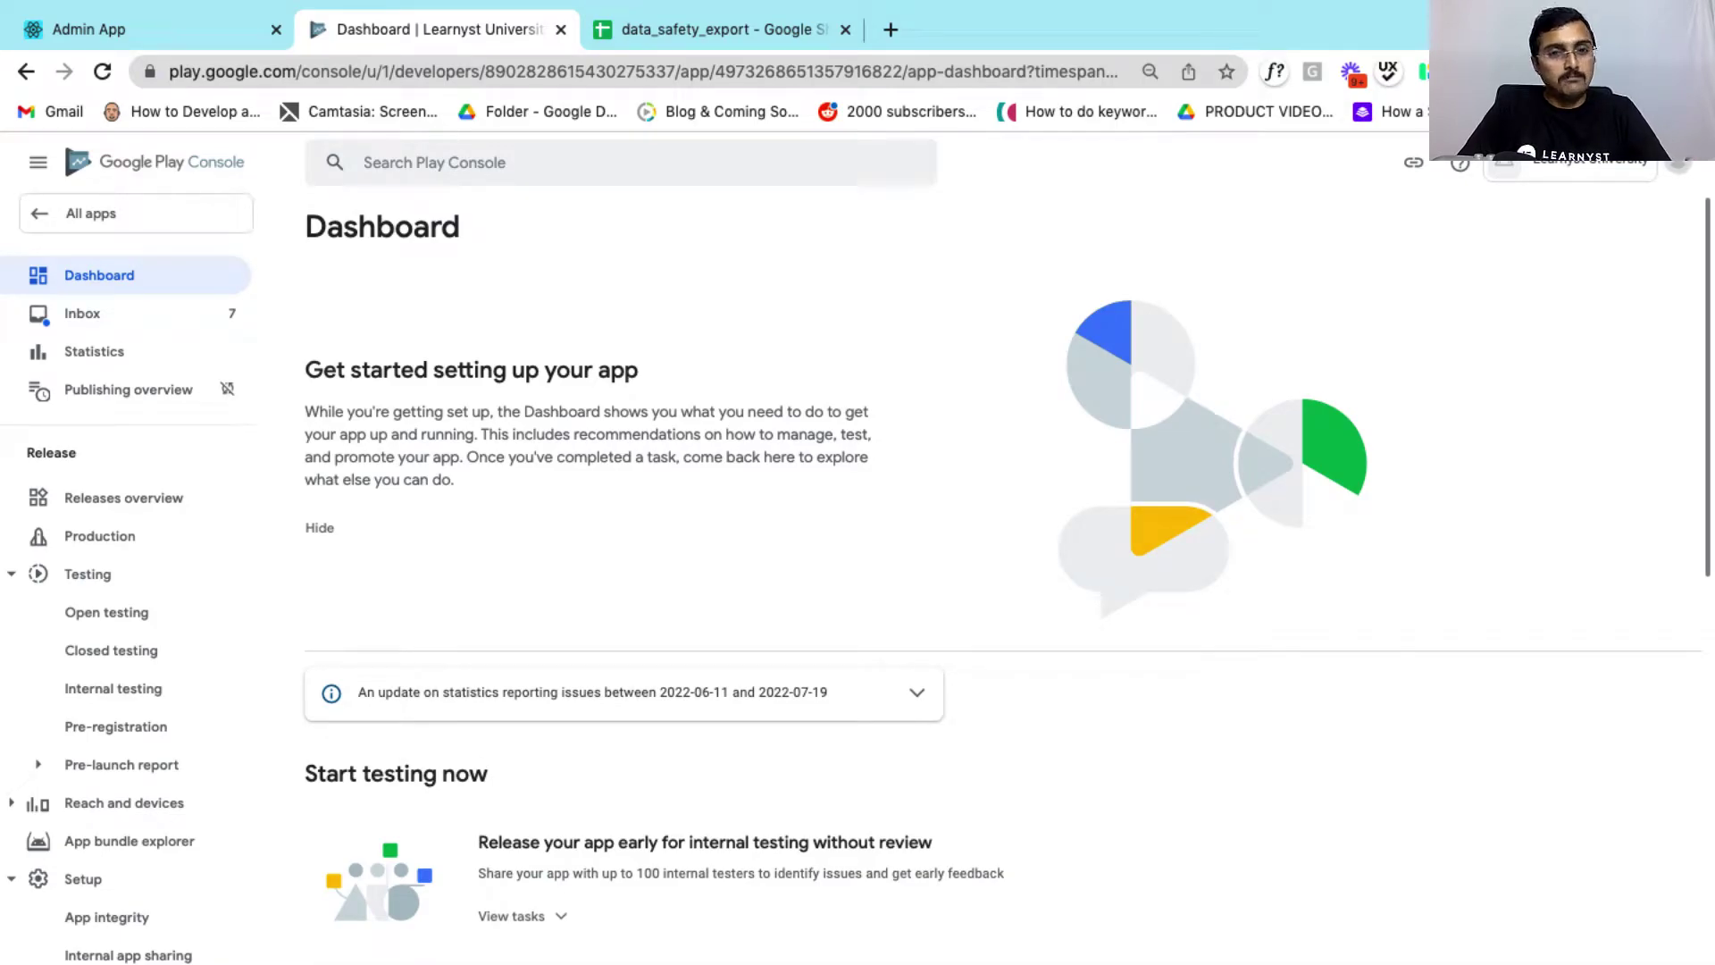
scroll(622, 733, down, 1)
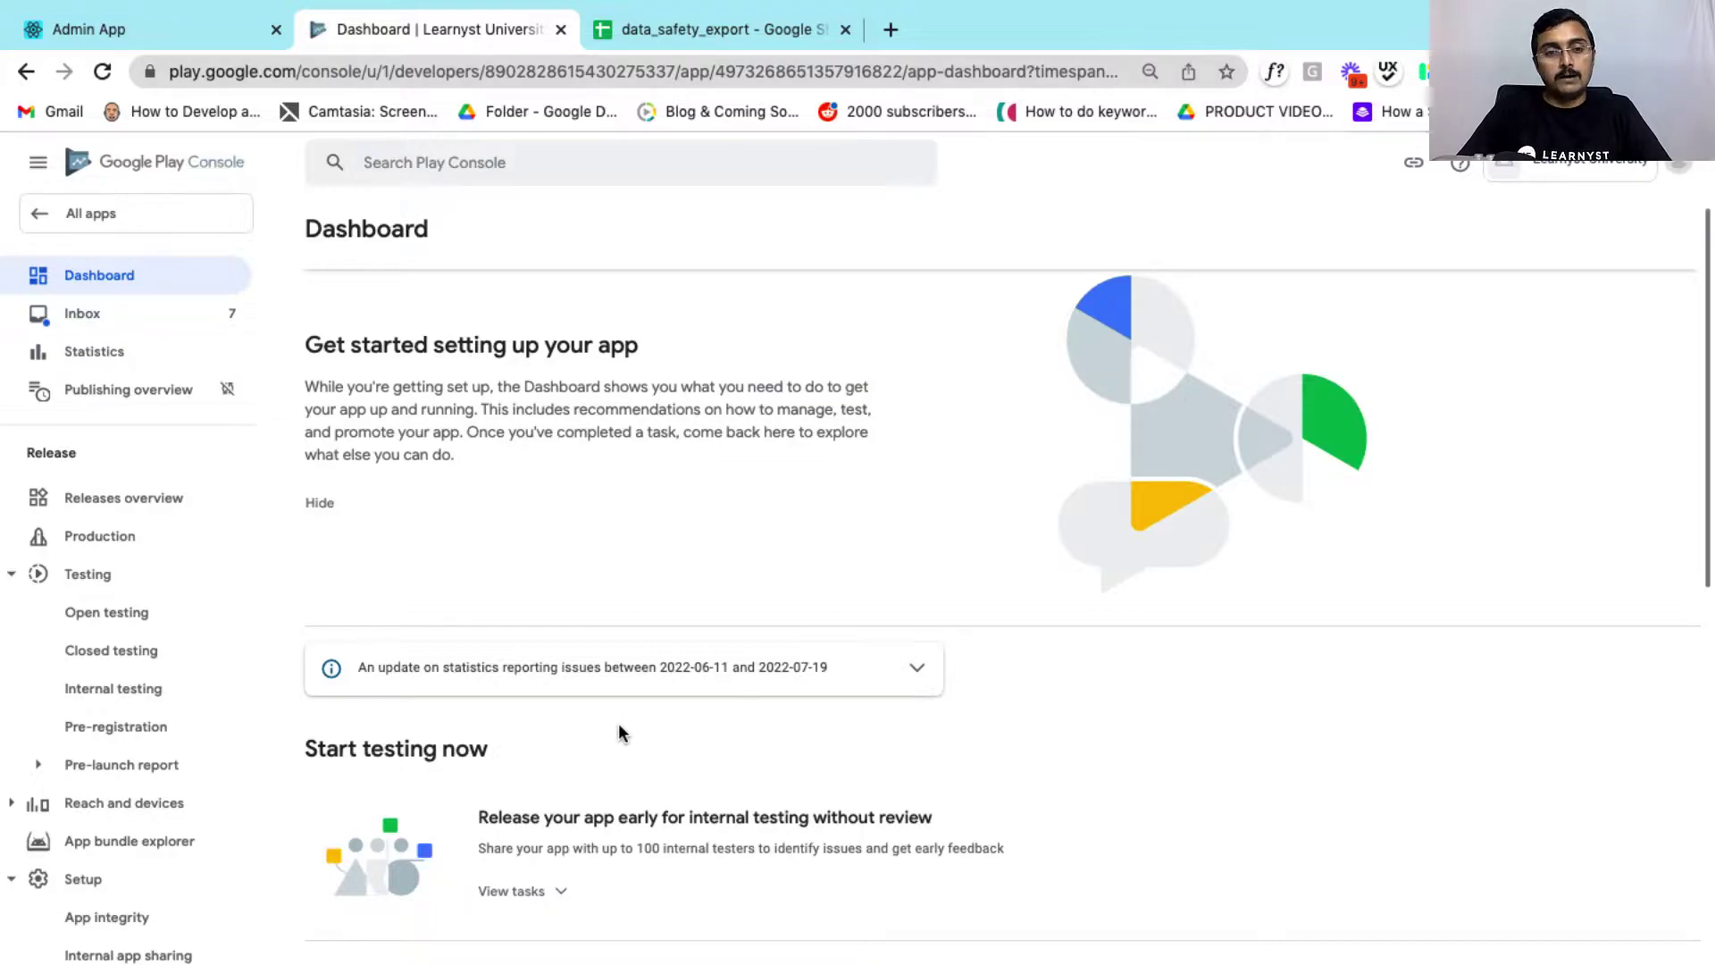
scroll(623, 732, down, 5)
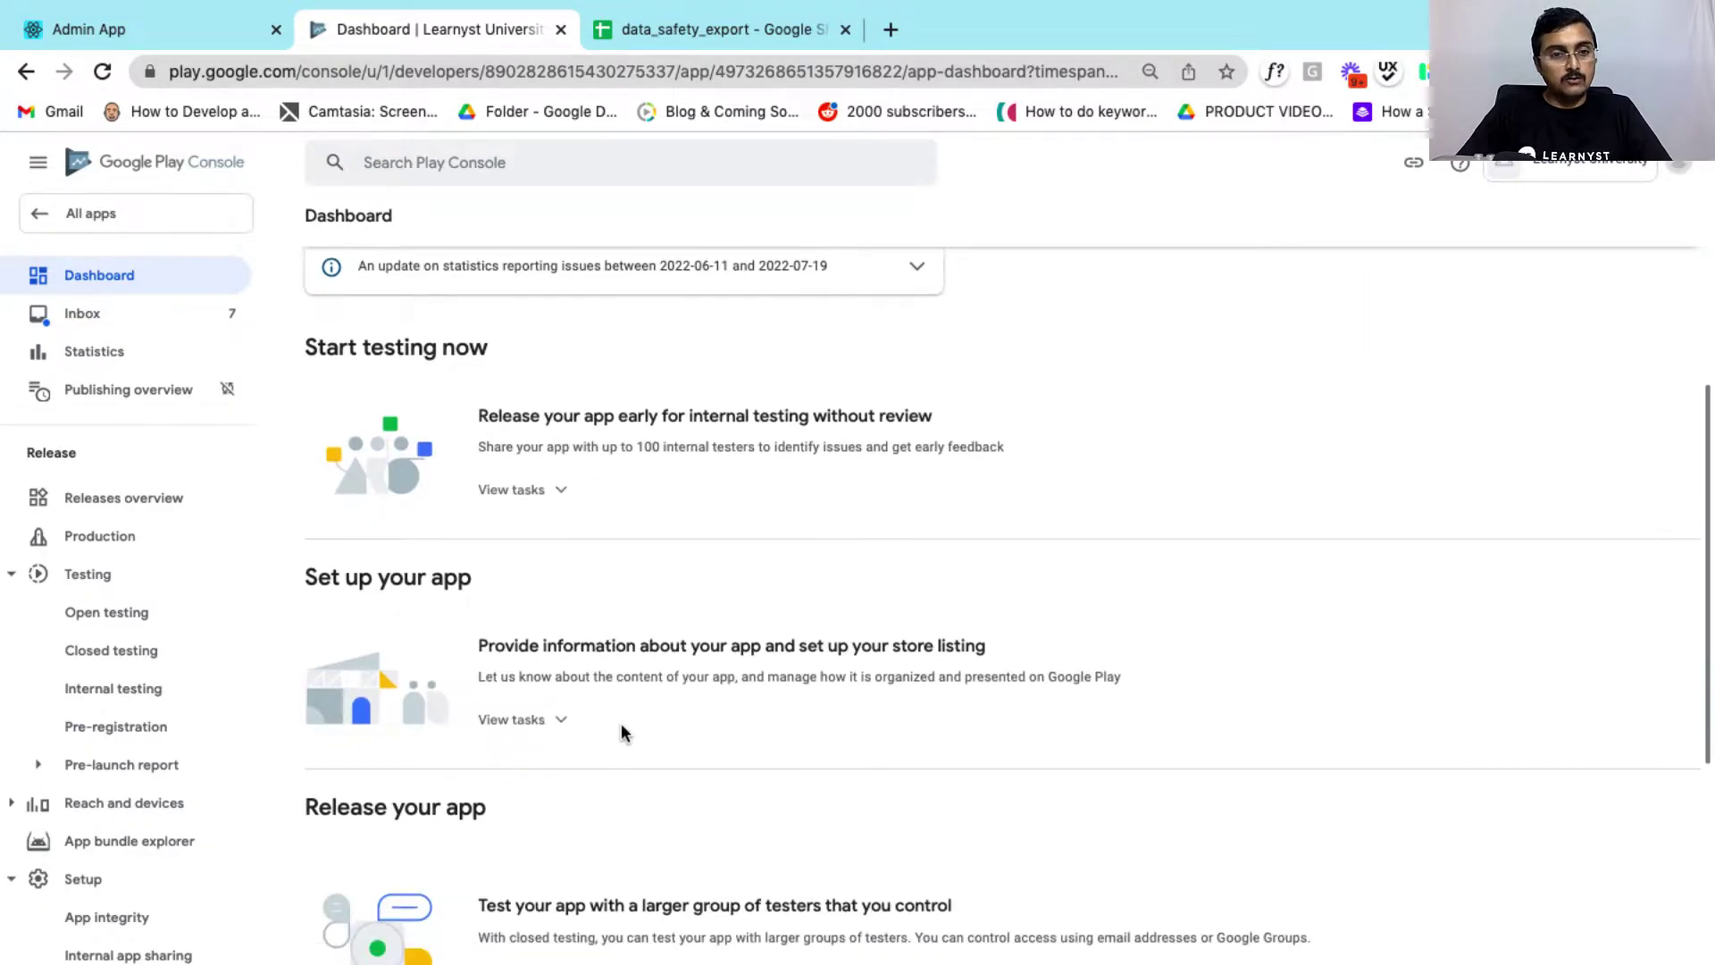
click(564, 722)
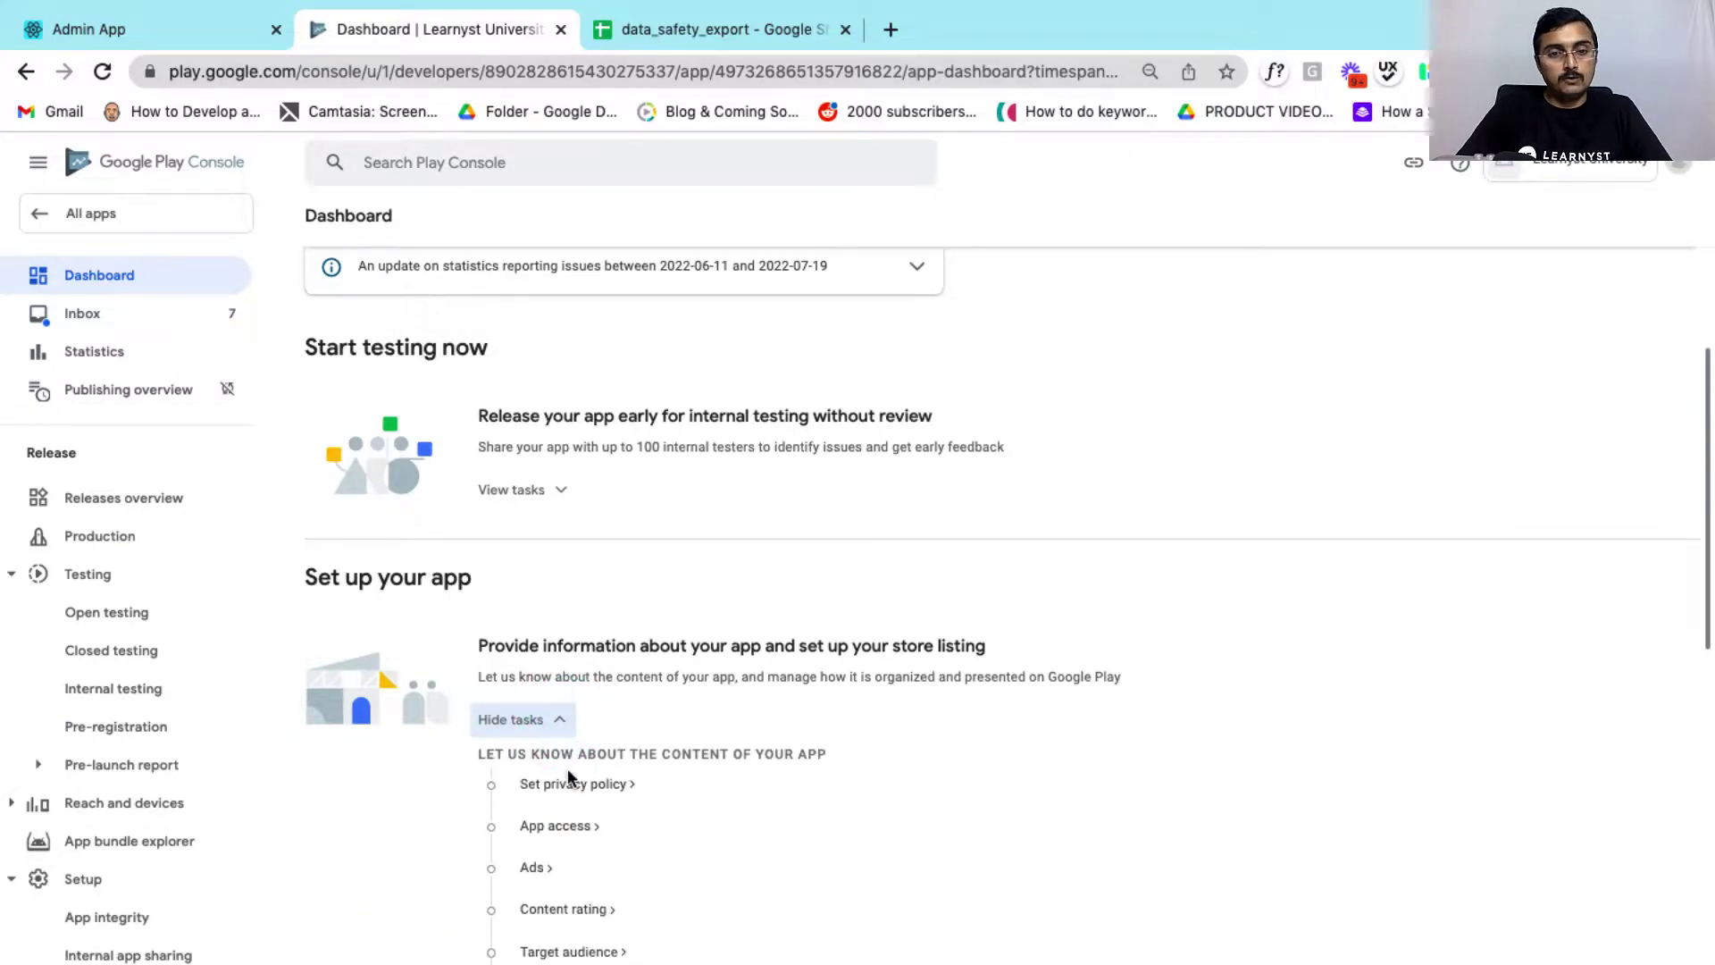
scroll(566, 777, down, 4)
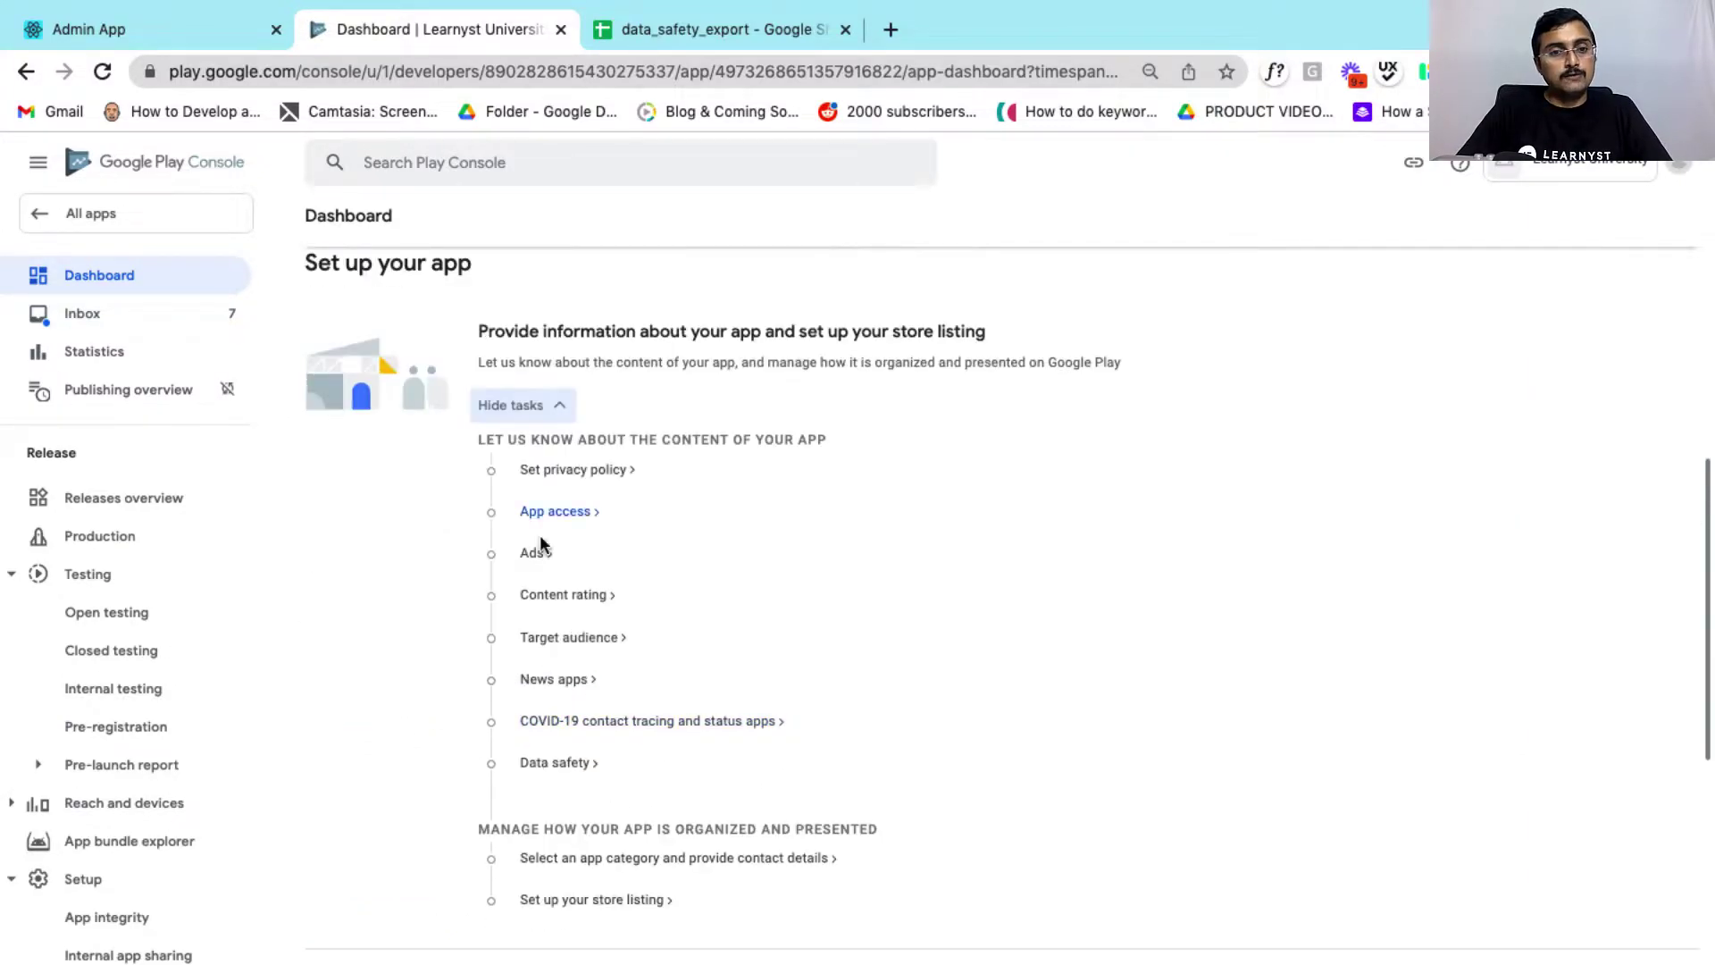
click(602, 470)
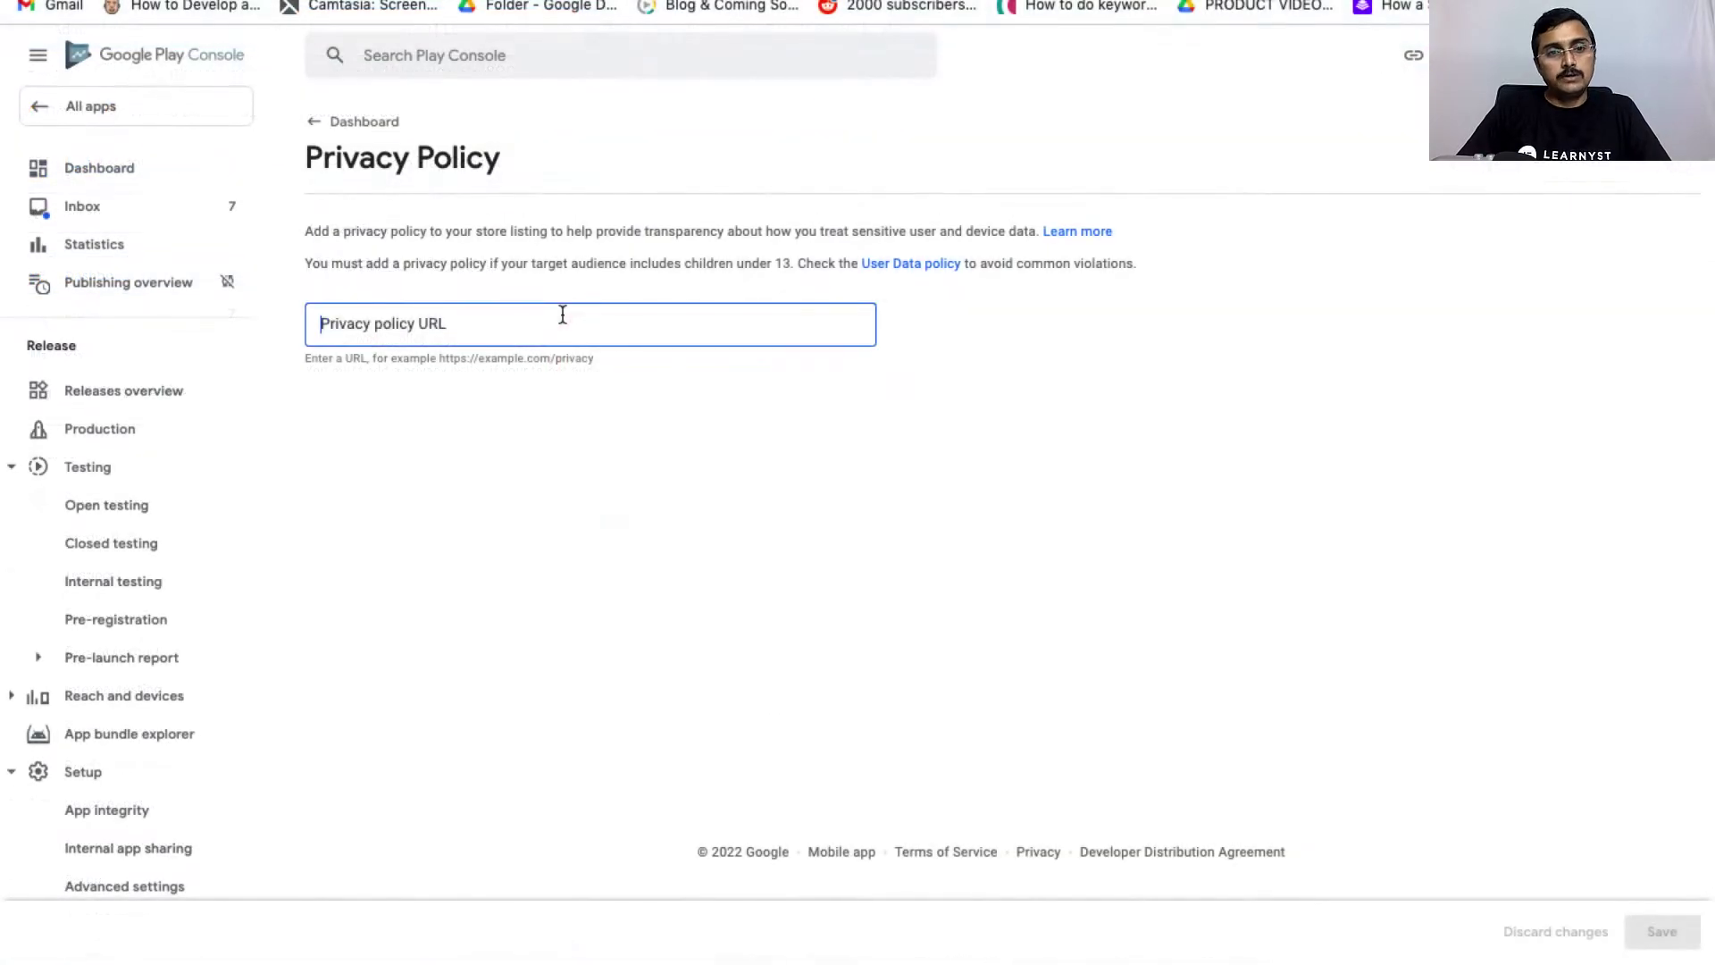
click(563, 314)
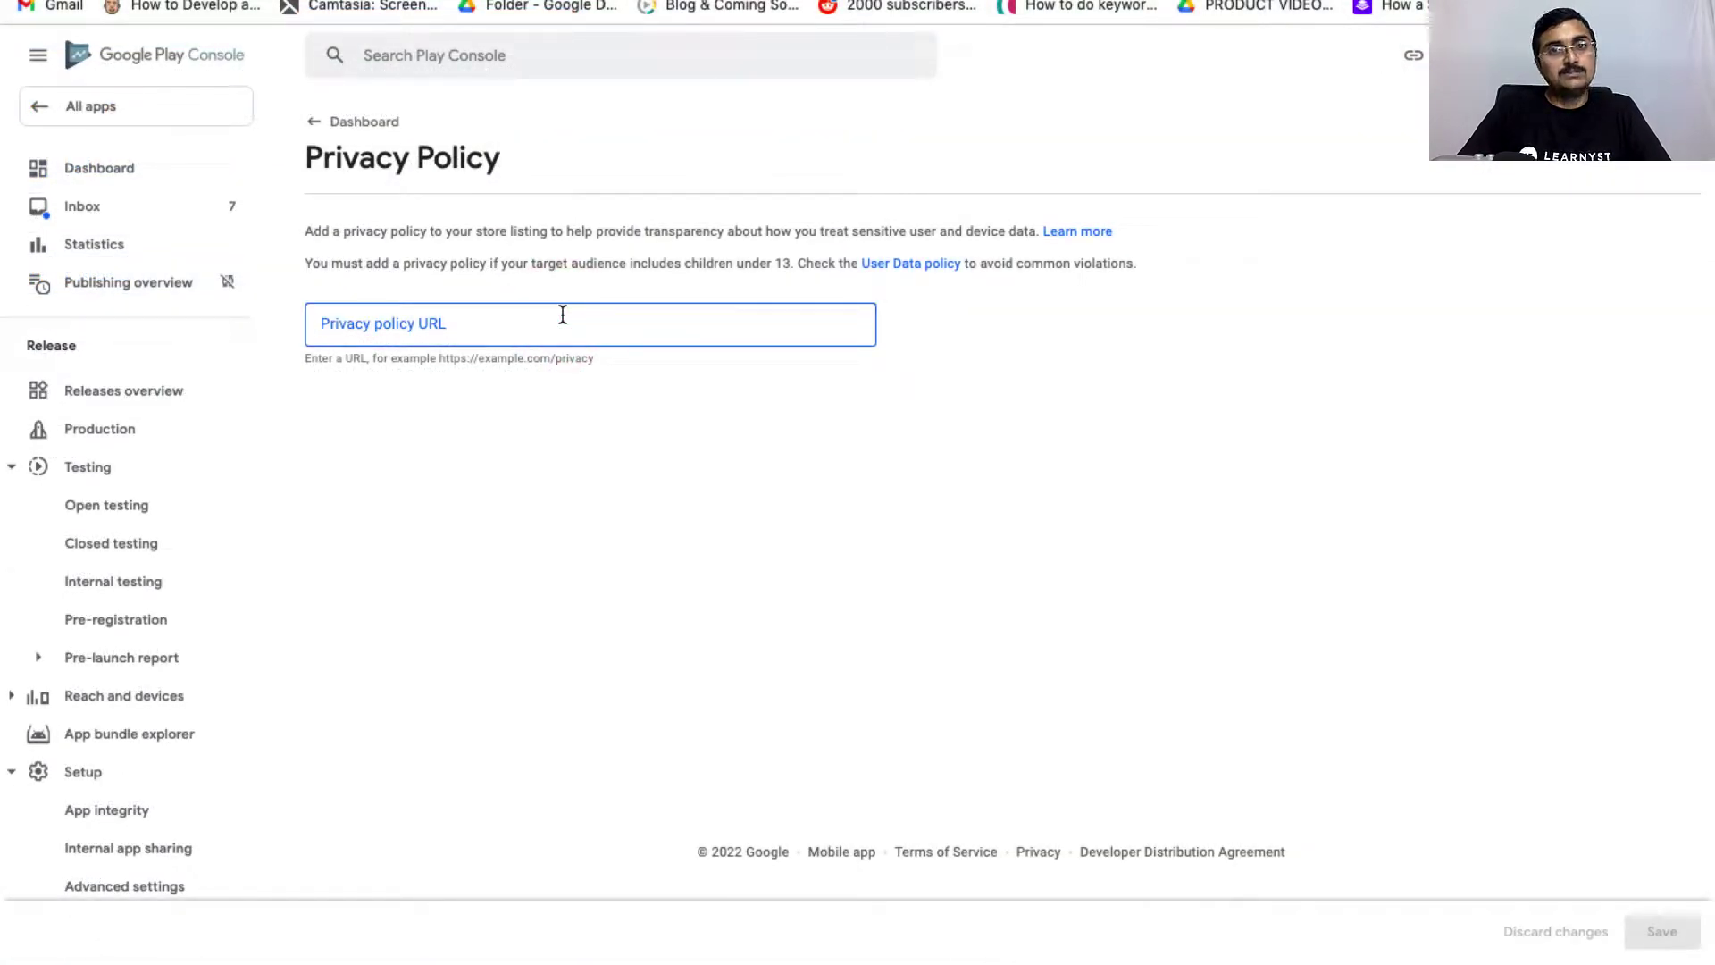
text(https://www.teach101.in/privacy-policy.html)
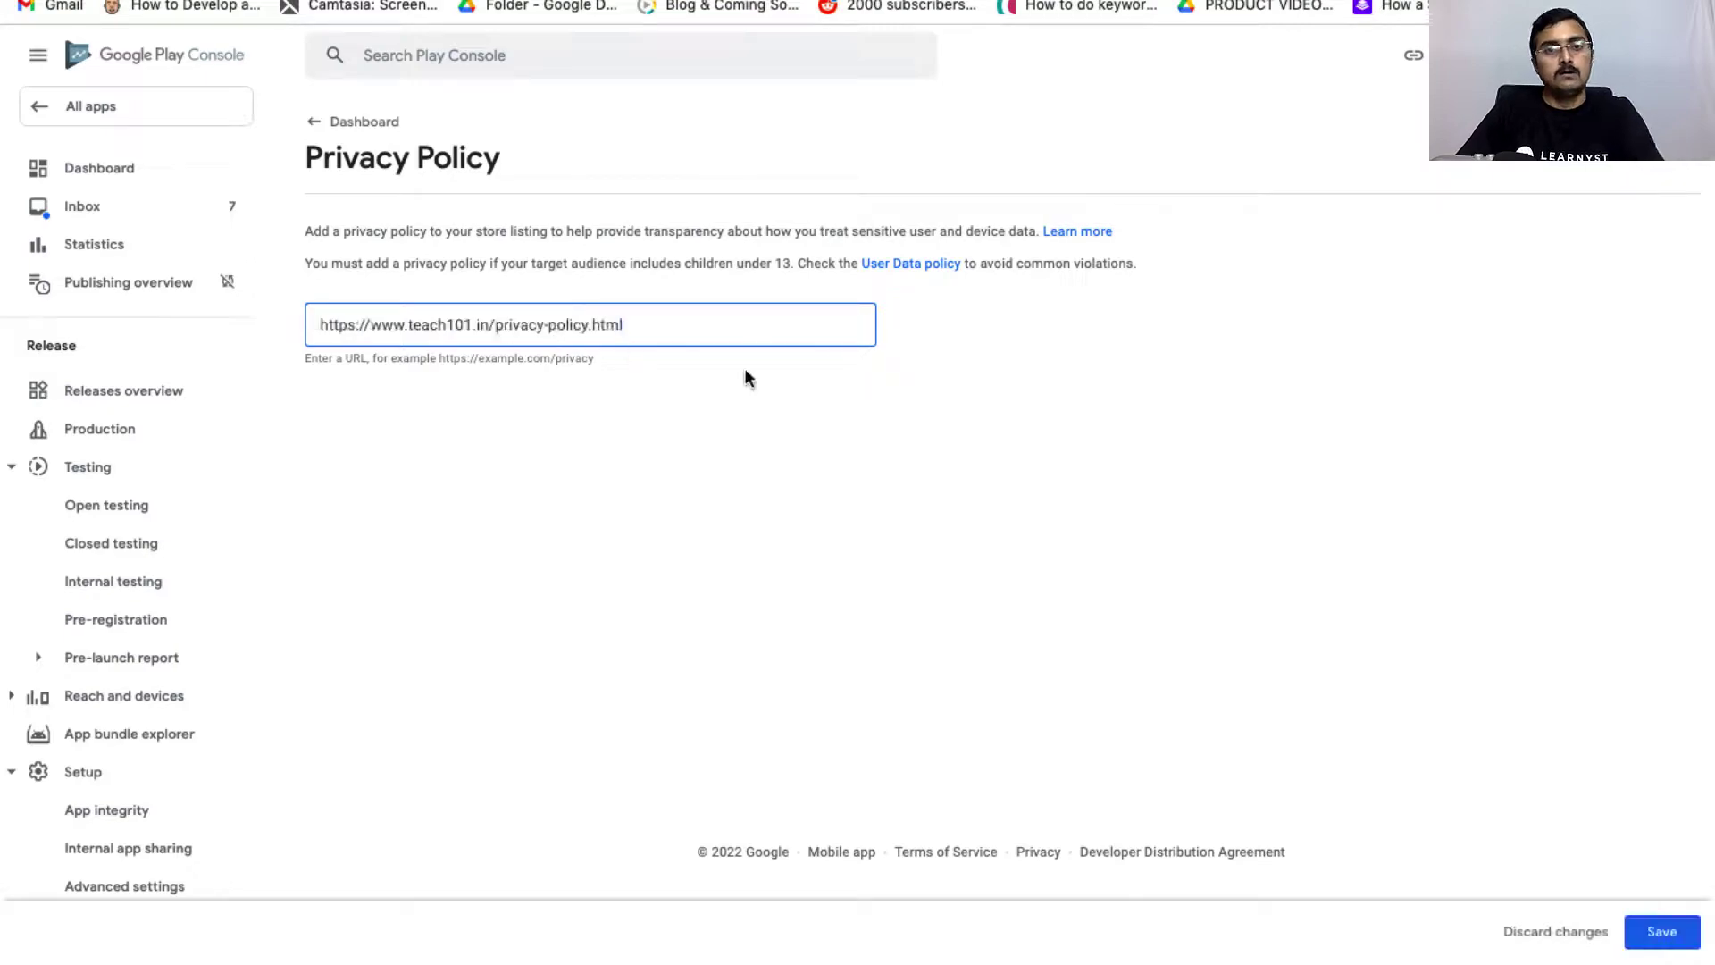
click(812, 401)
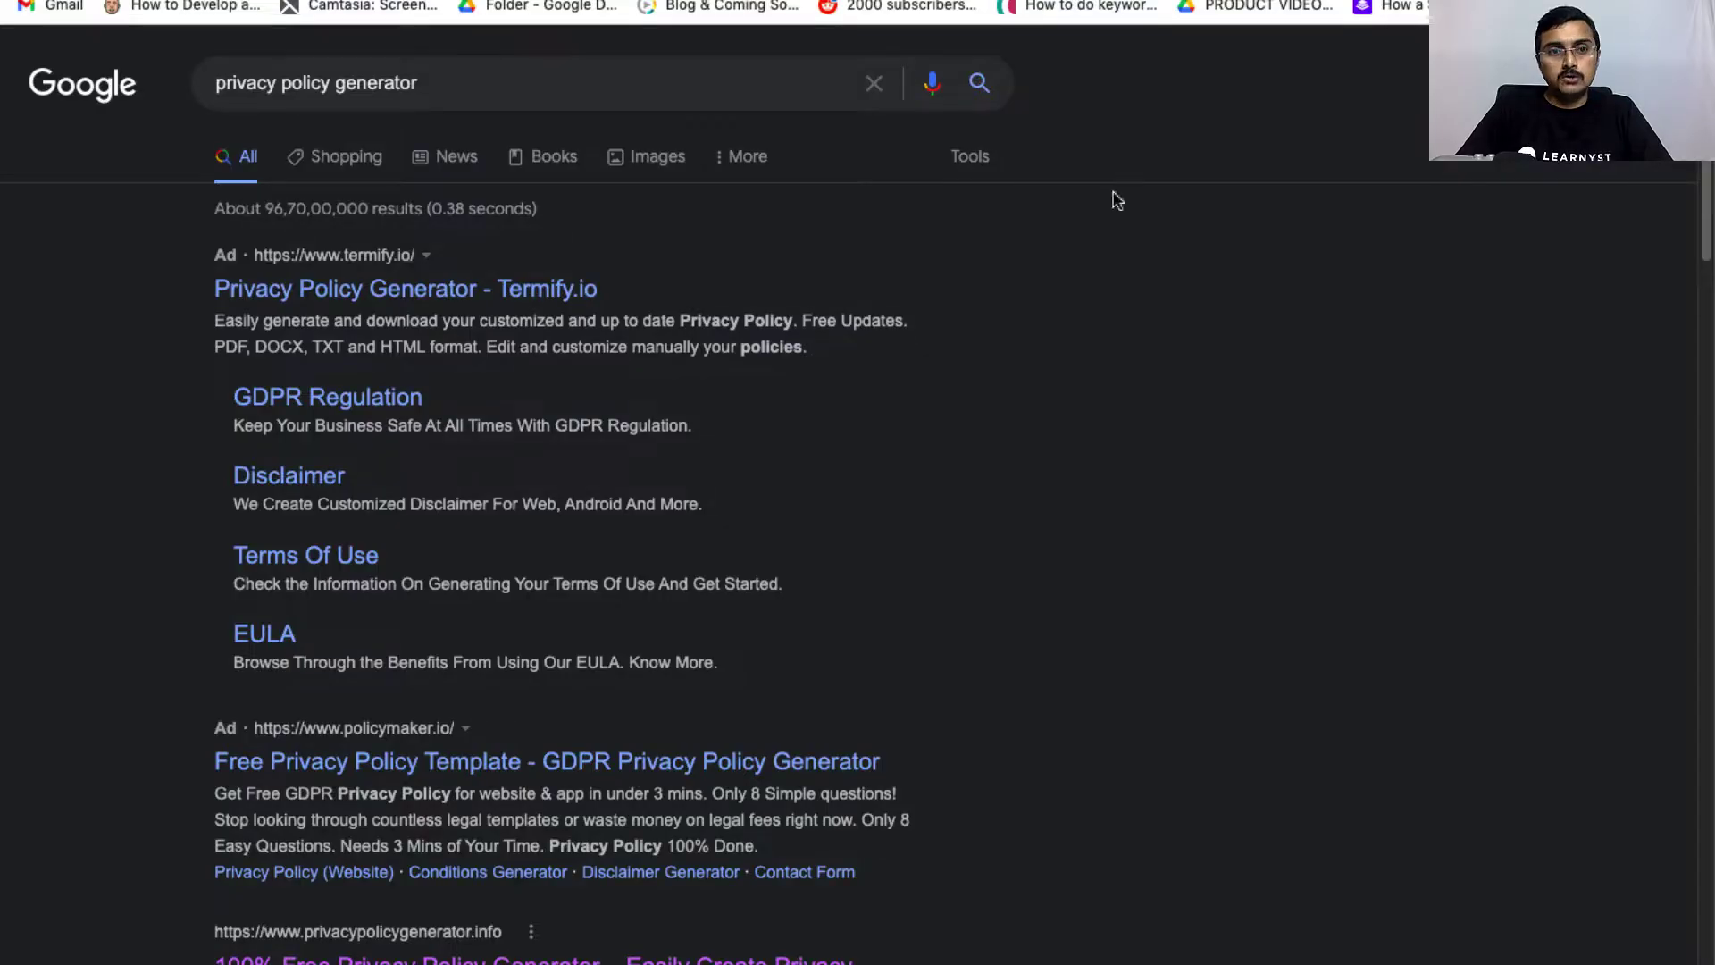
scroll(1072, 379, down, 1)
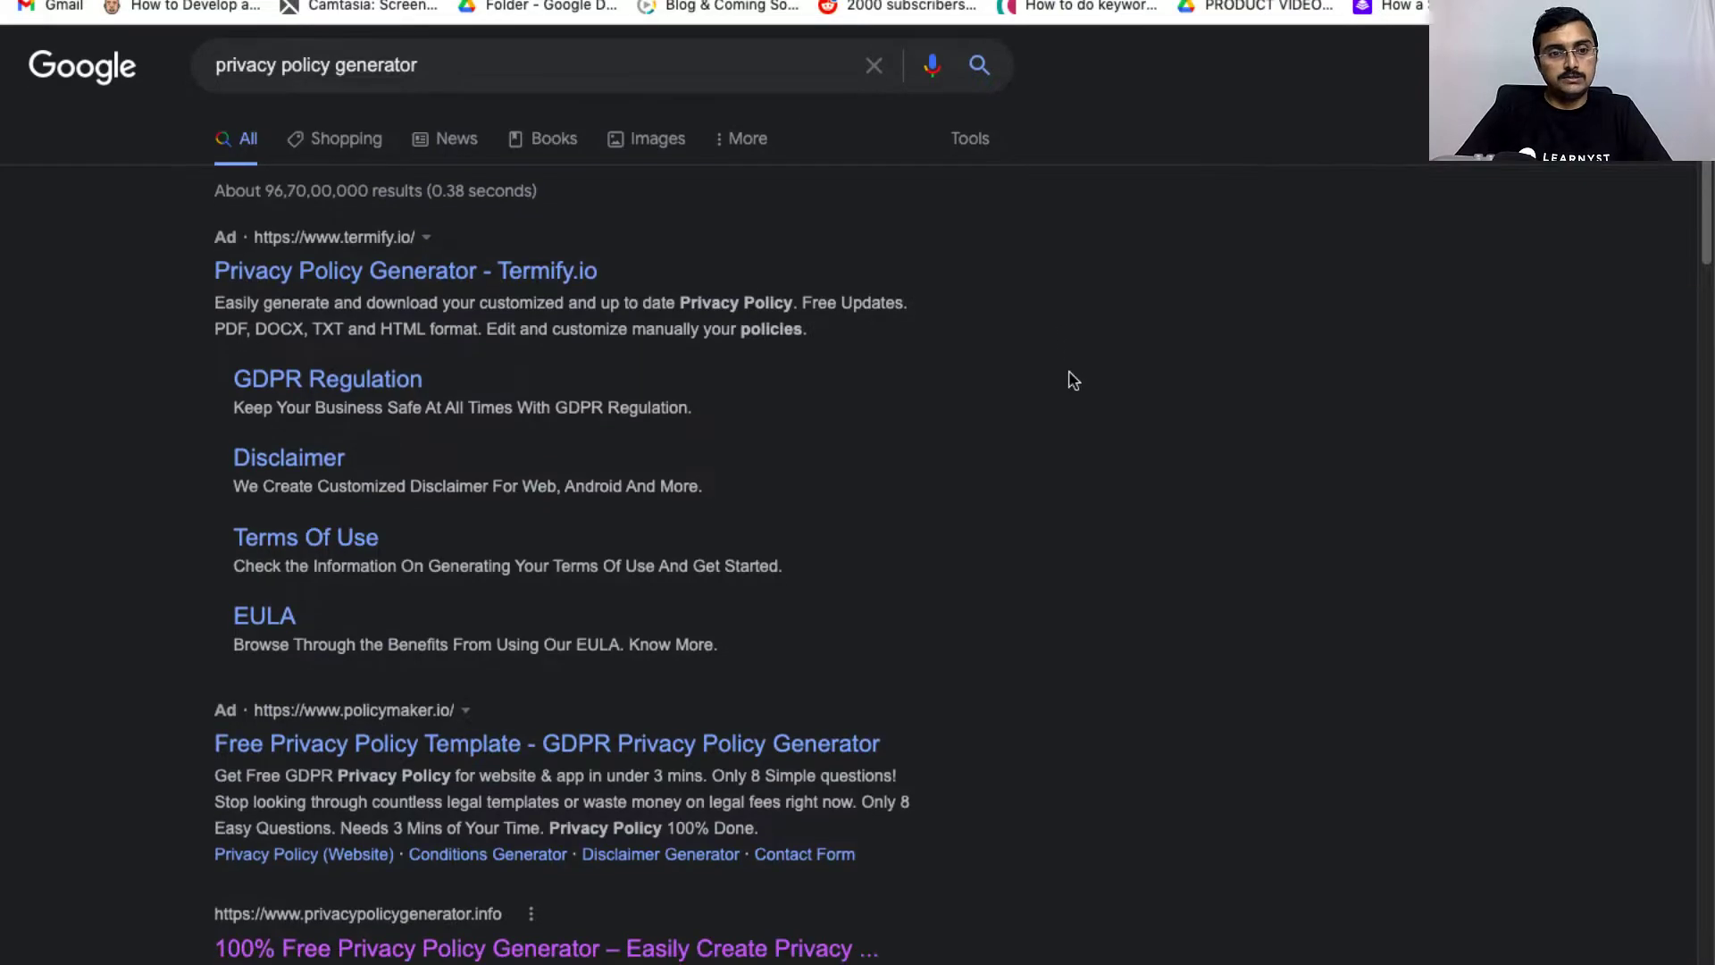
scroll(1072, 380, down, 4)
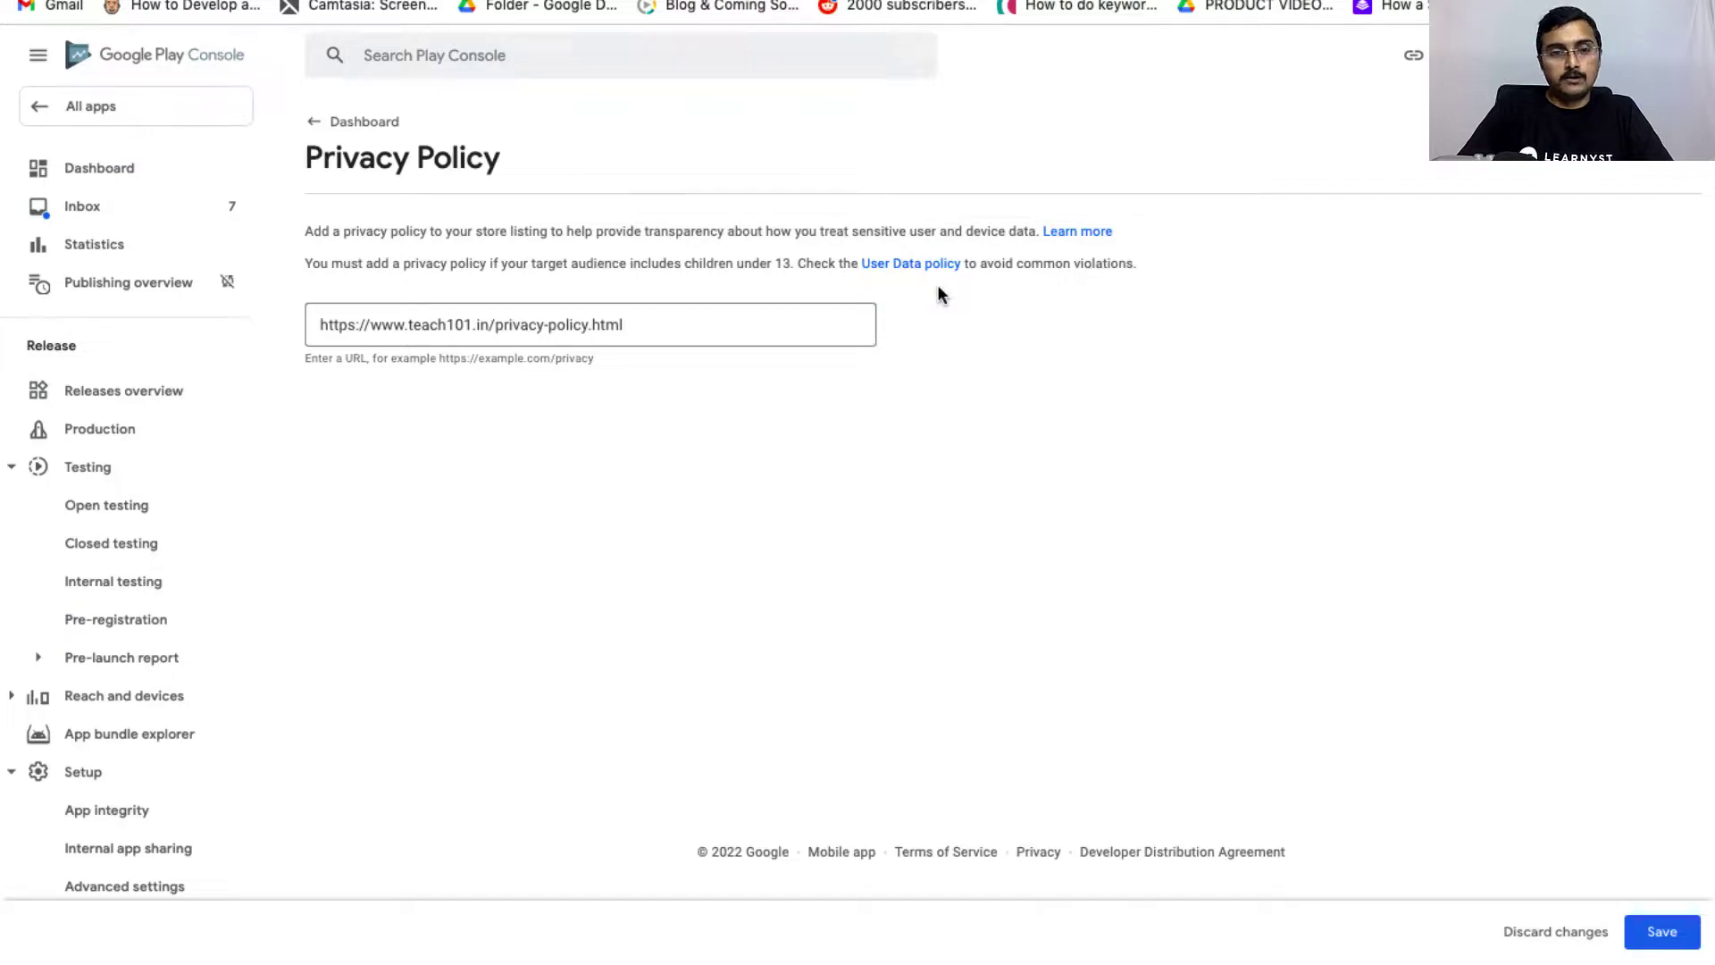
Save the privacy policy and declare in App access that all functionality needs no special access.
click(1659, 932)
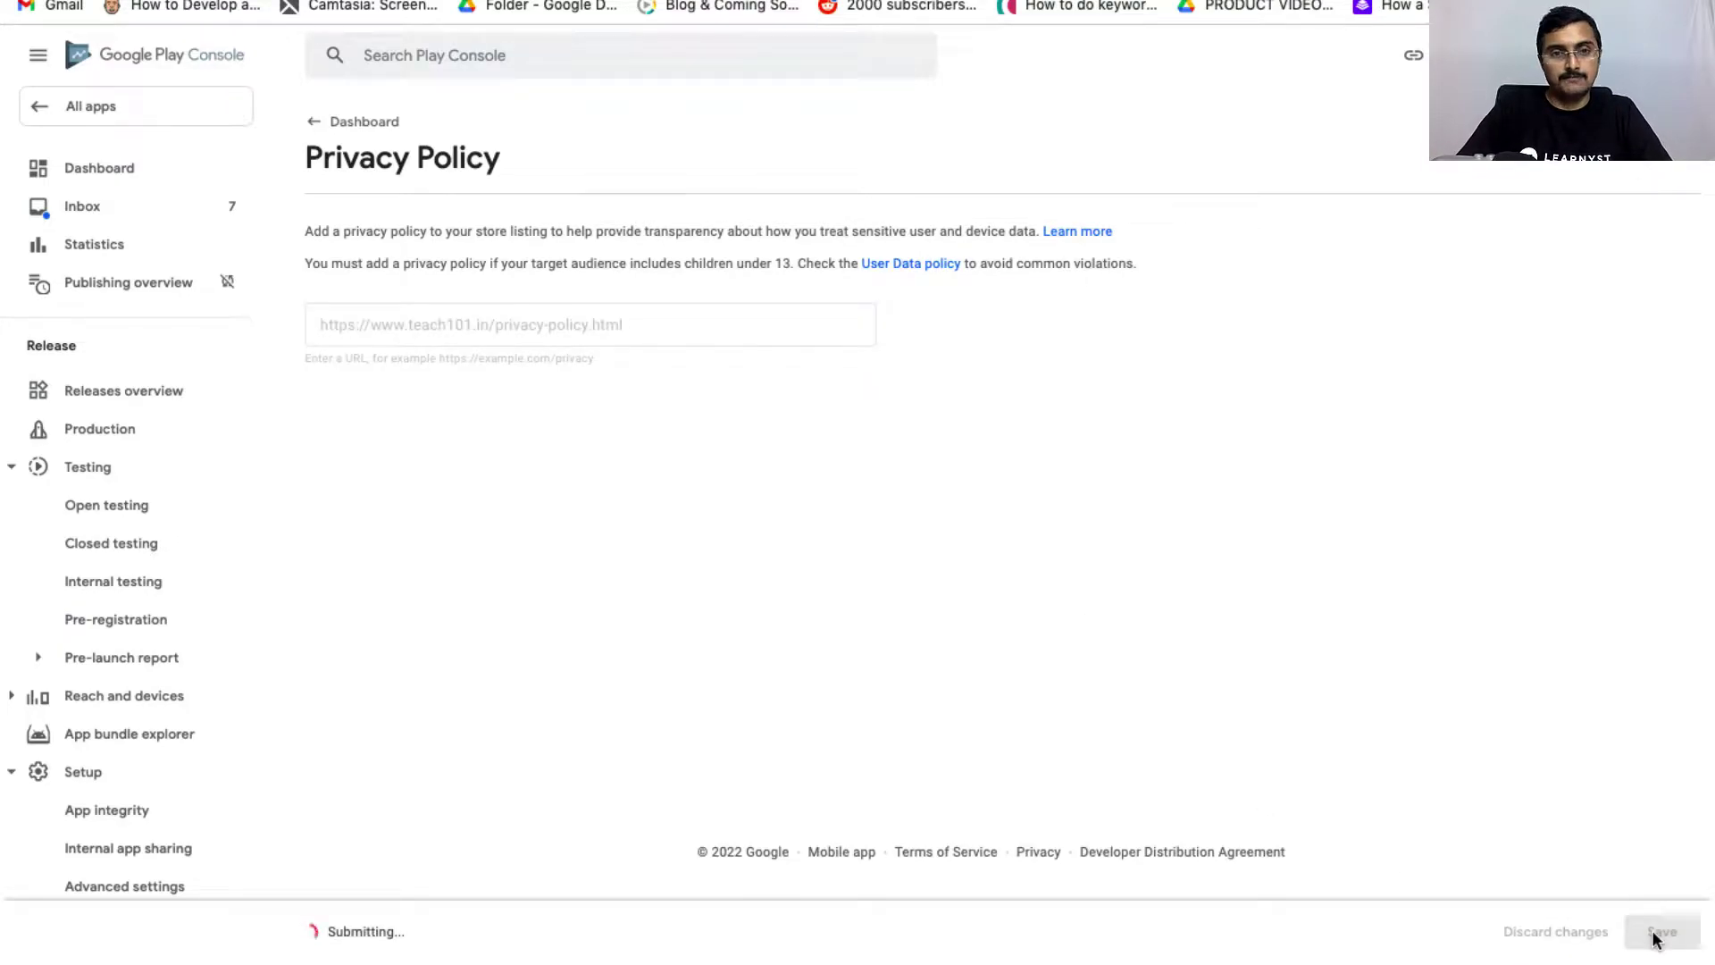
scroll(657, 711, down, 1)
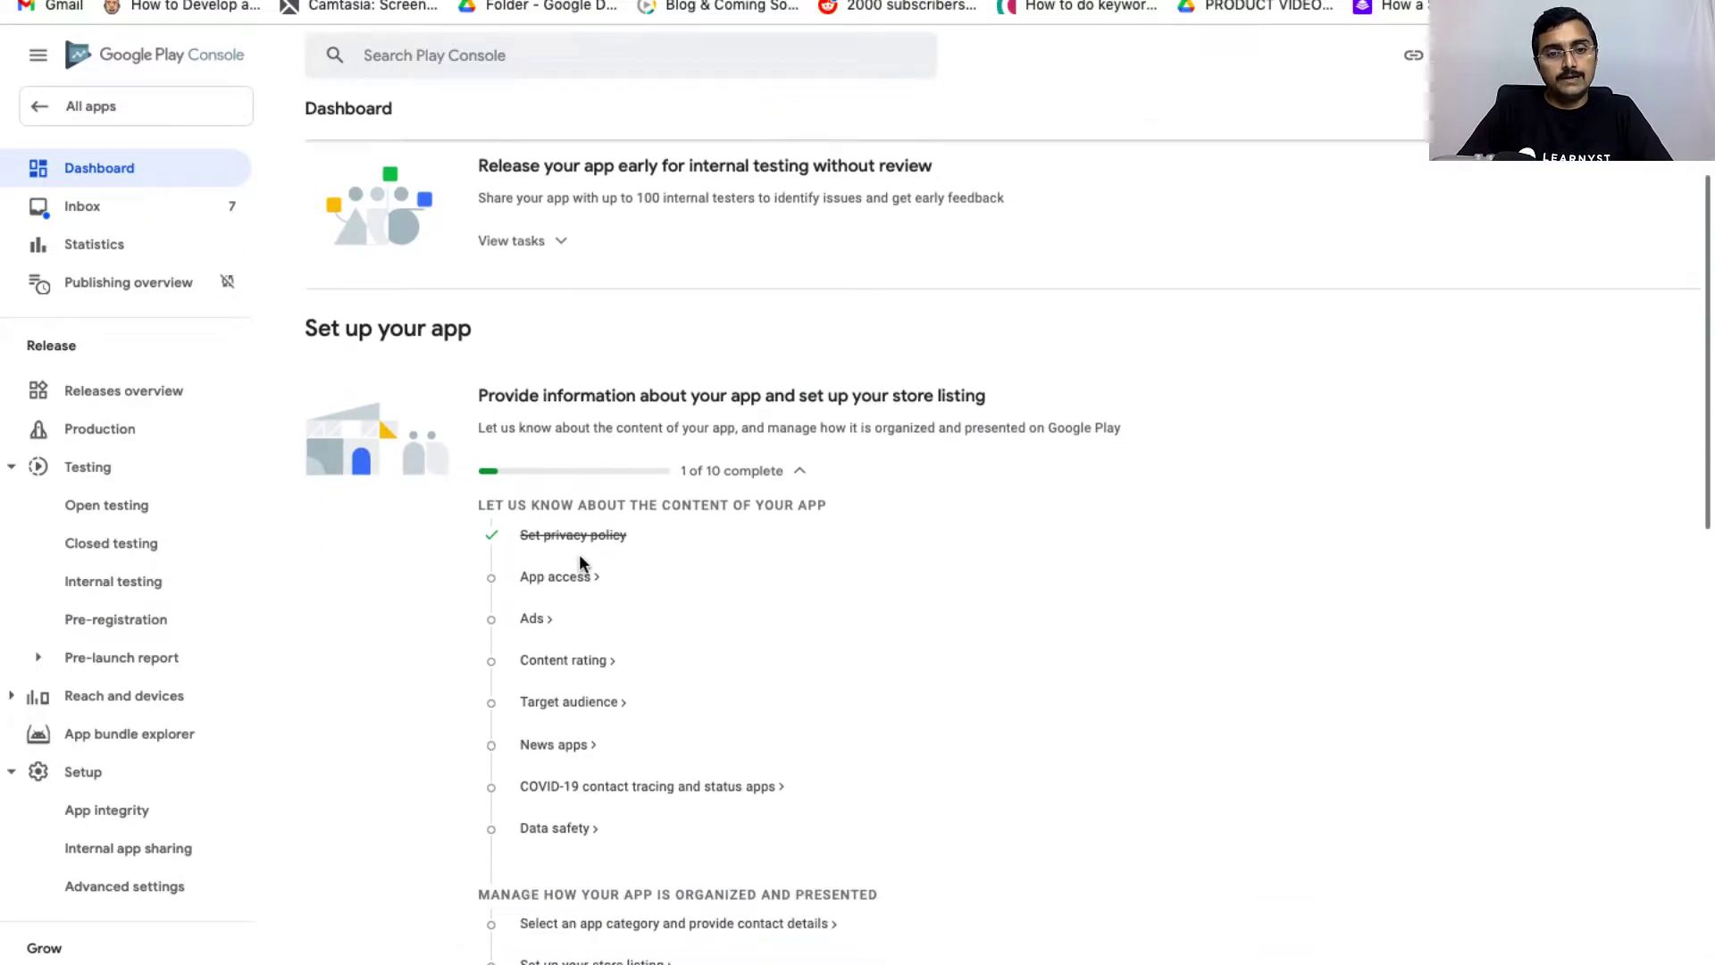
click(582, 581)
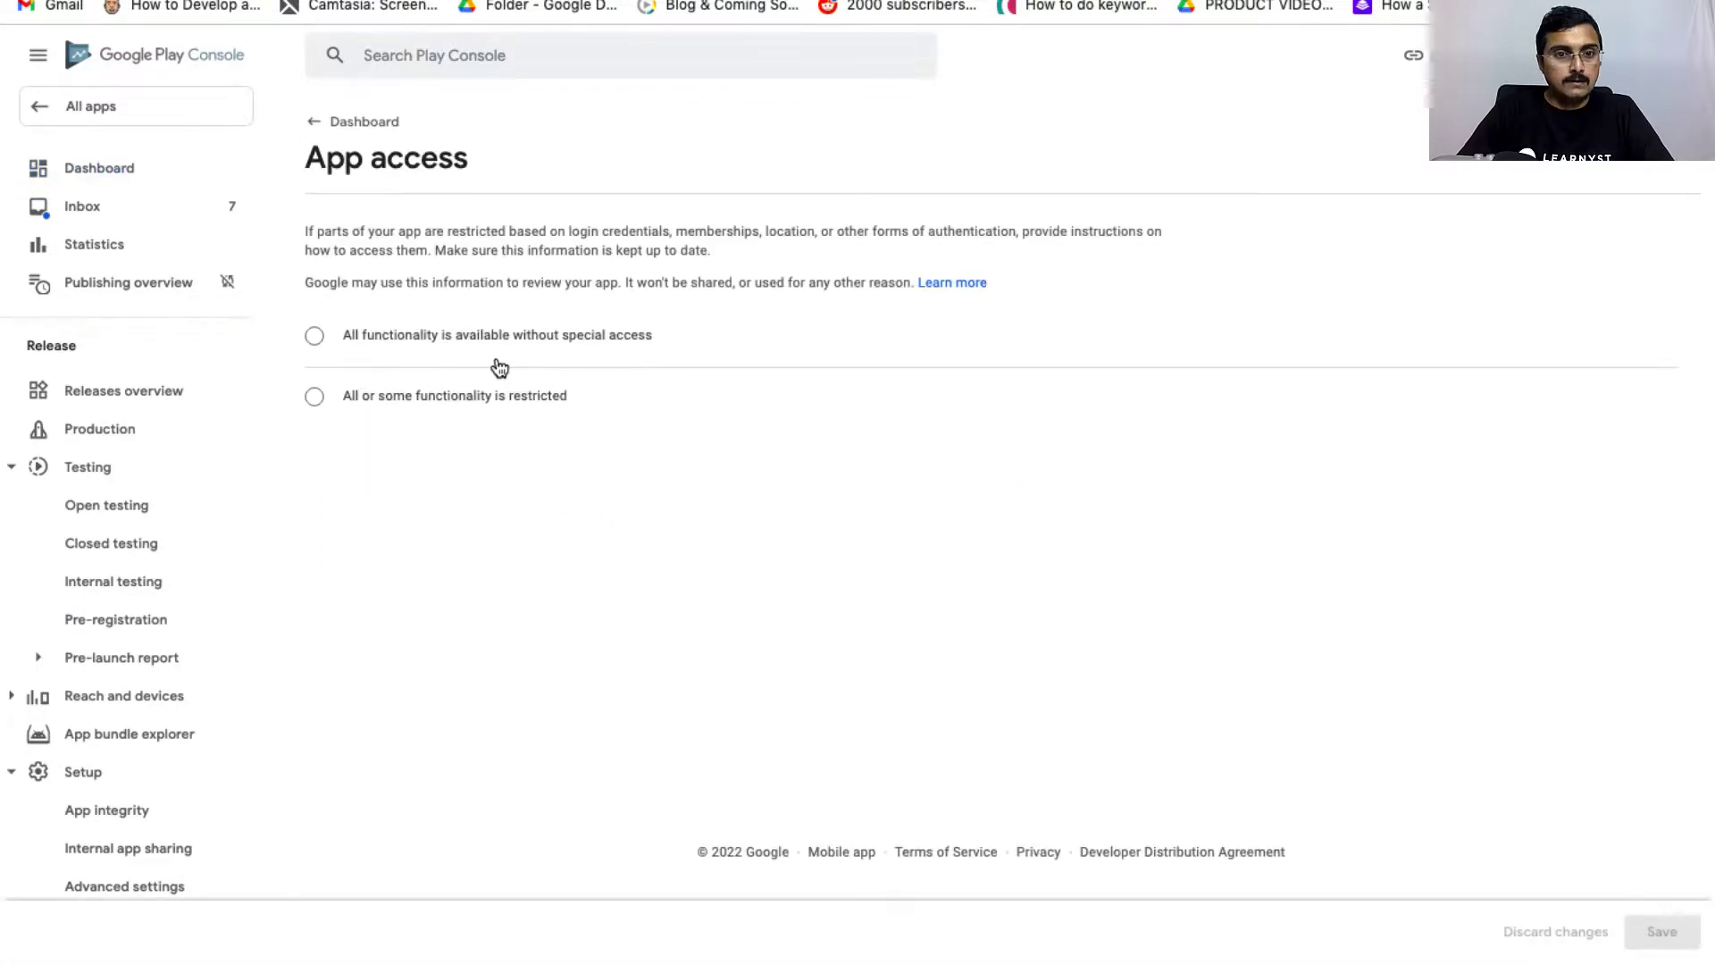
click(490, 342)
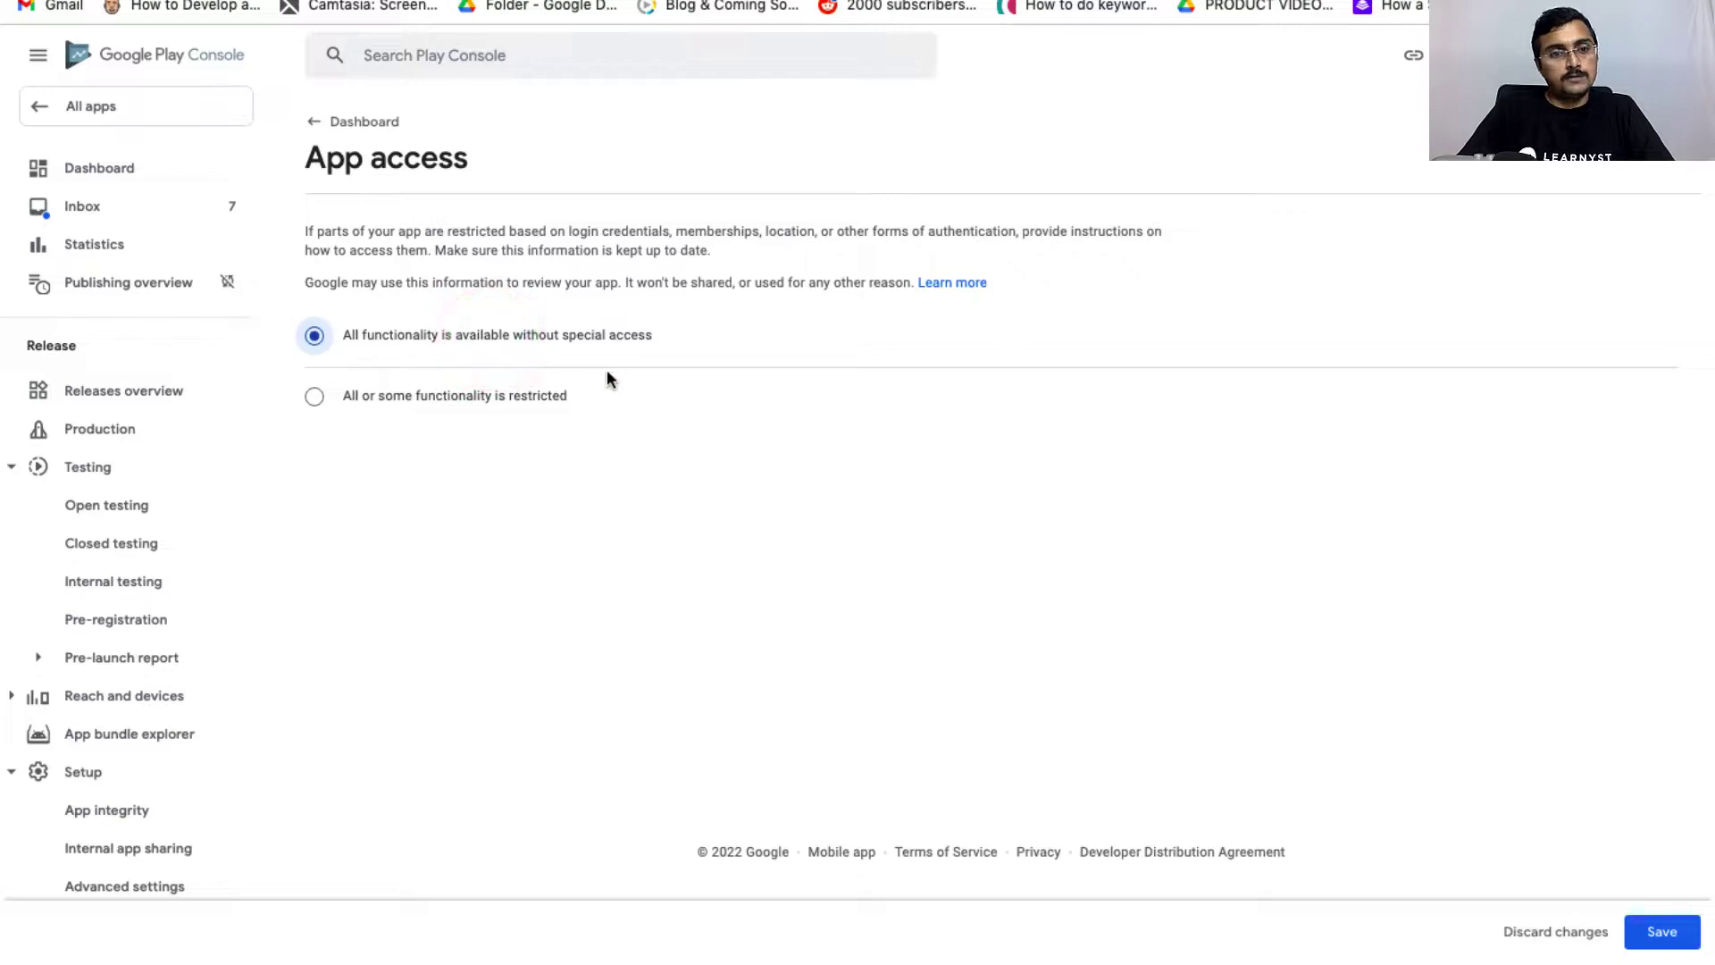
click(1661, 931)
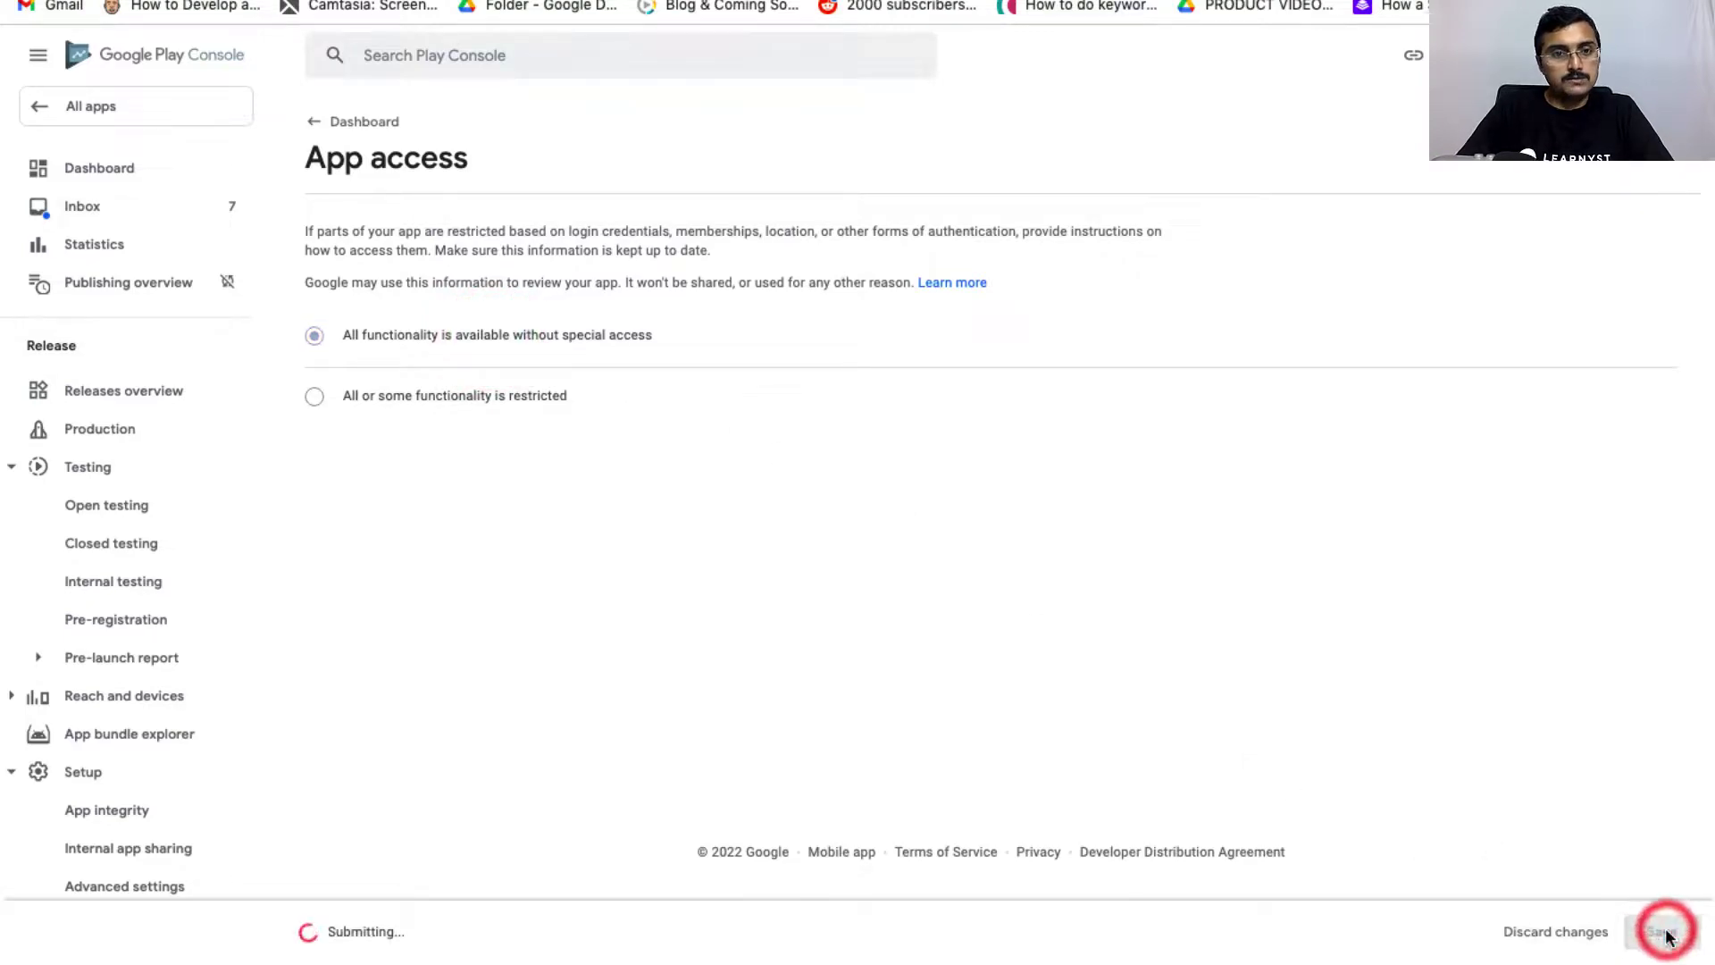
Declare in the Ads task that the app contains no ads and save it.
click(314, 130)
click(532, 612)
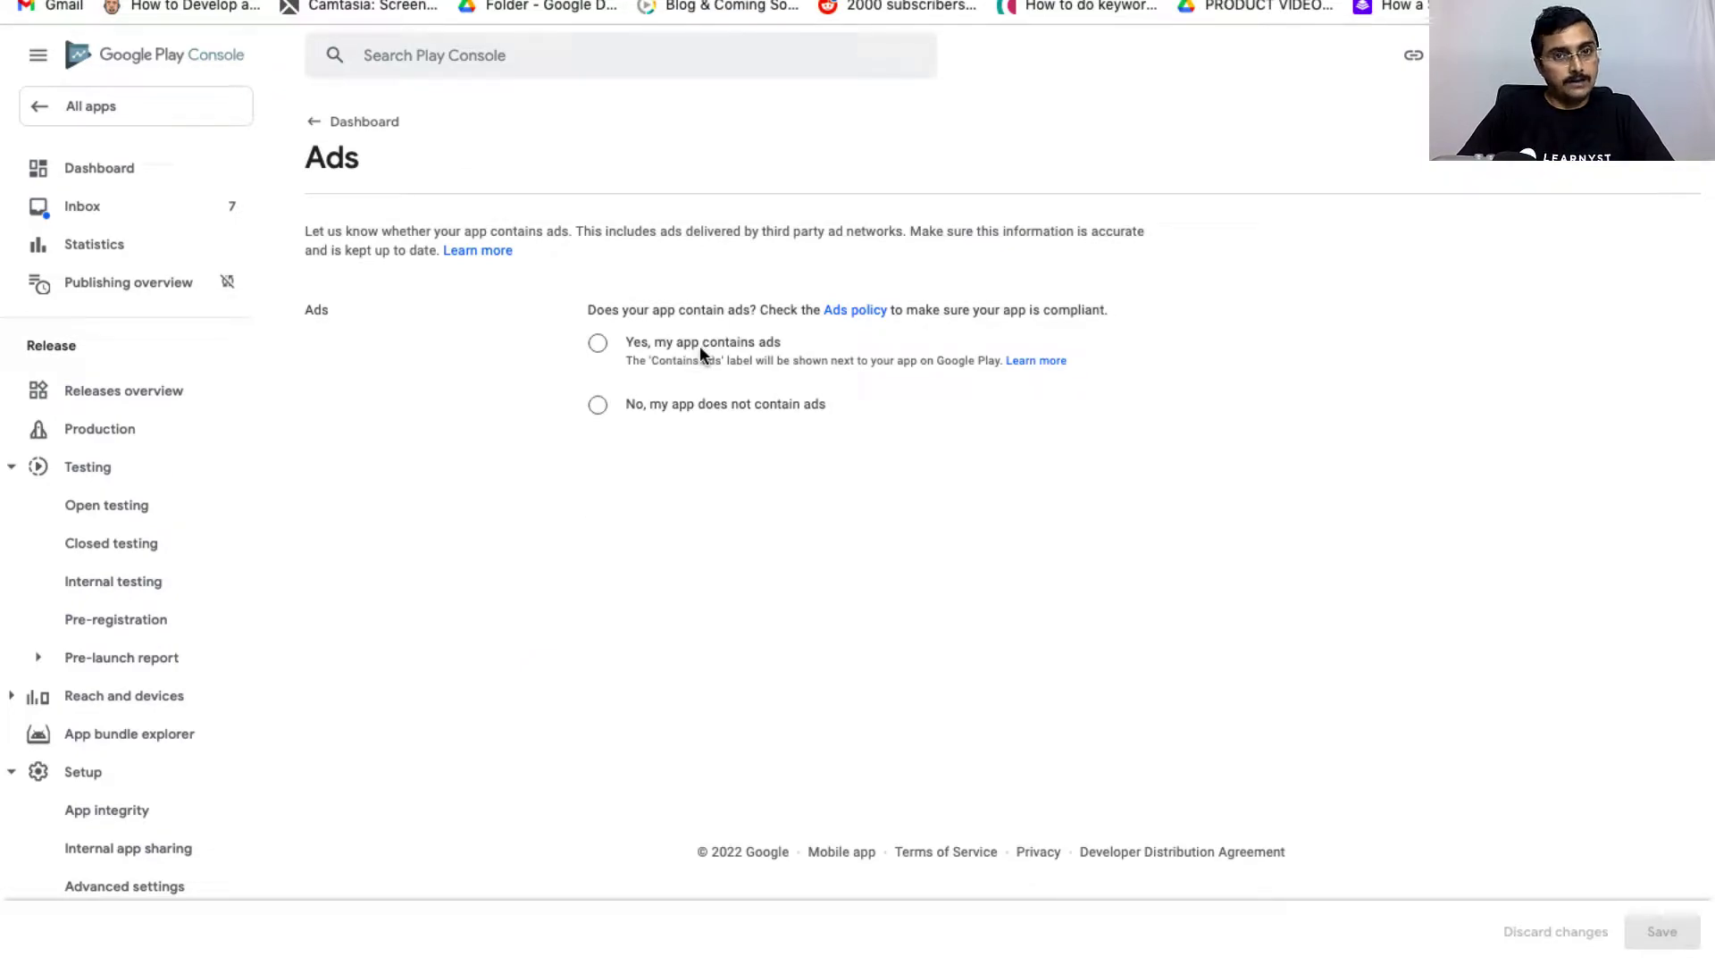
click(683, 404)
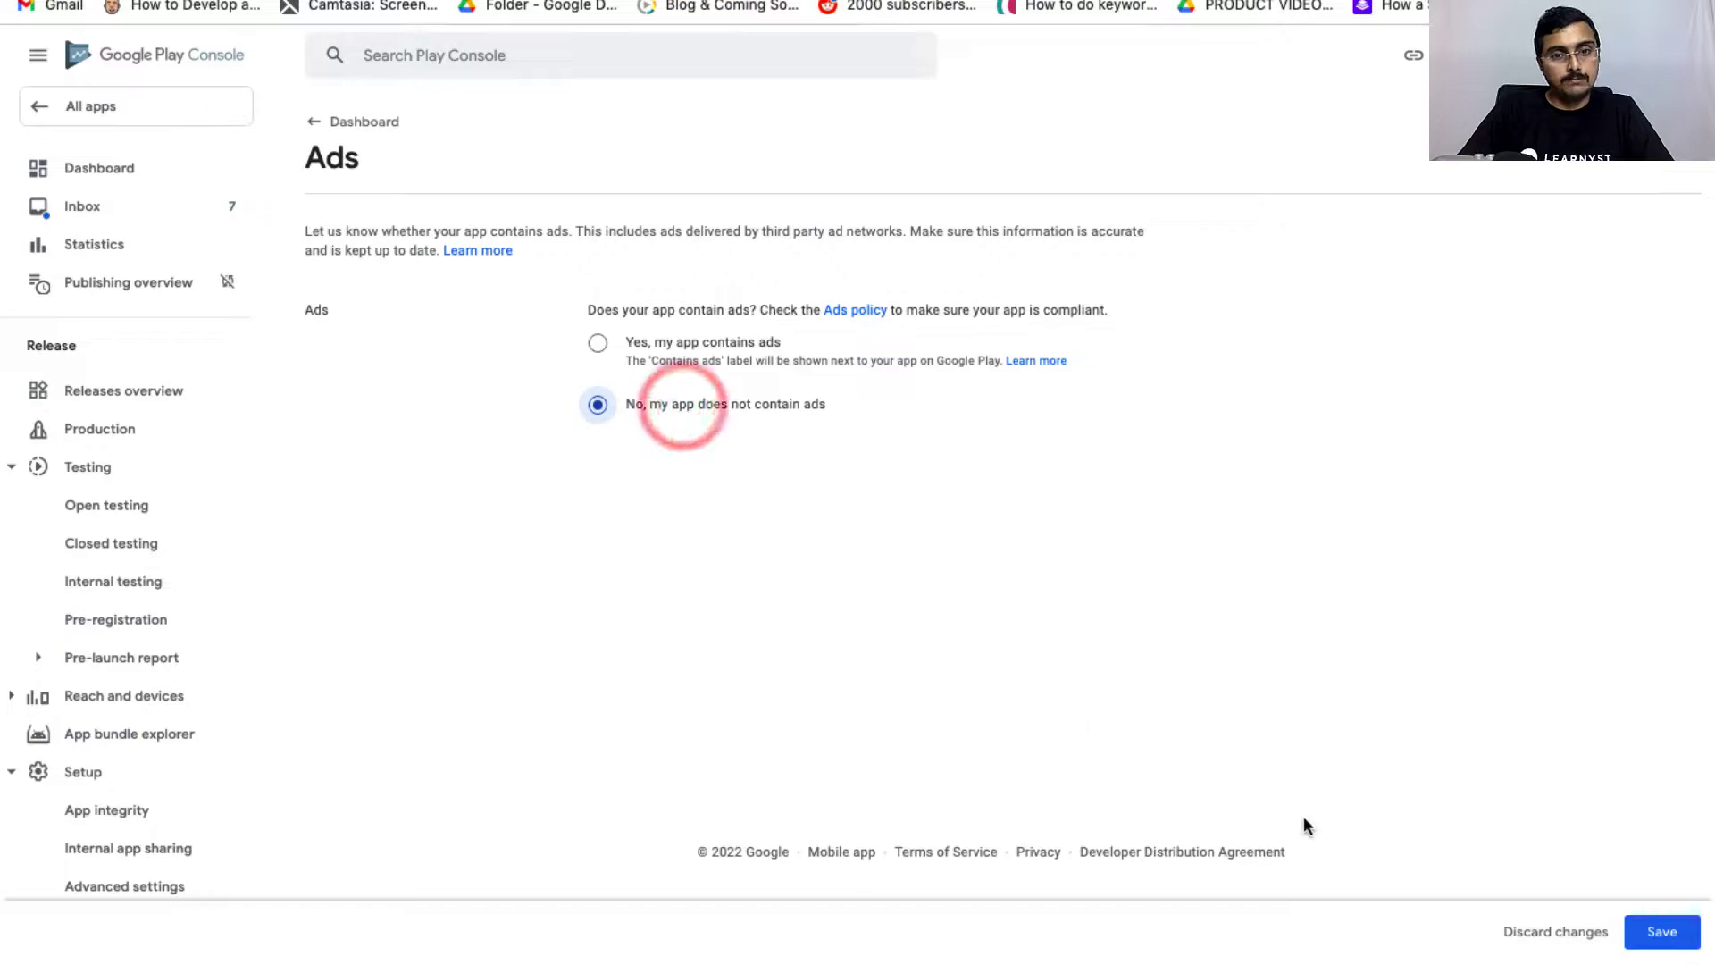
click(1695, 943)
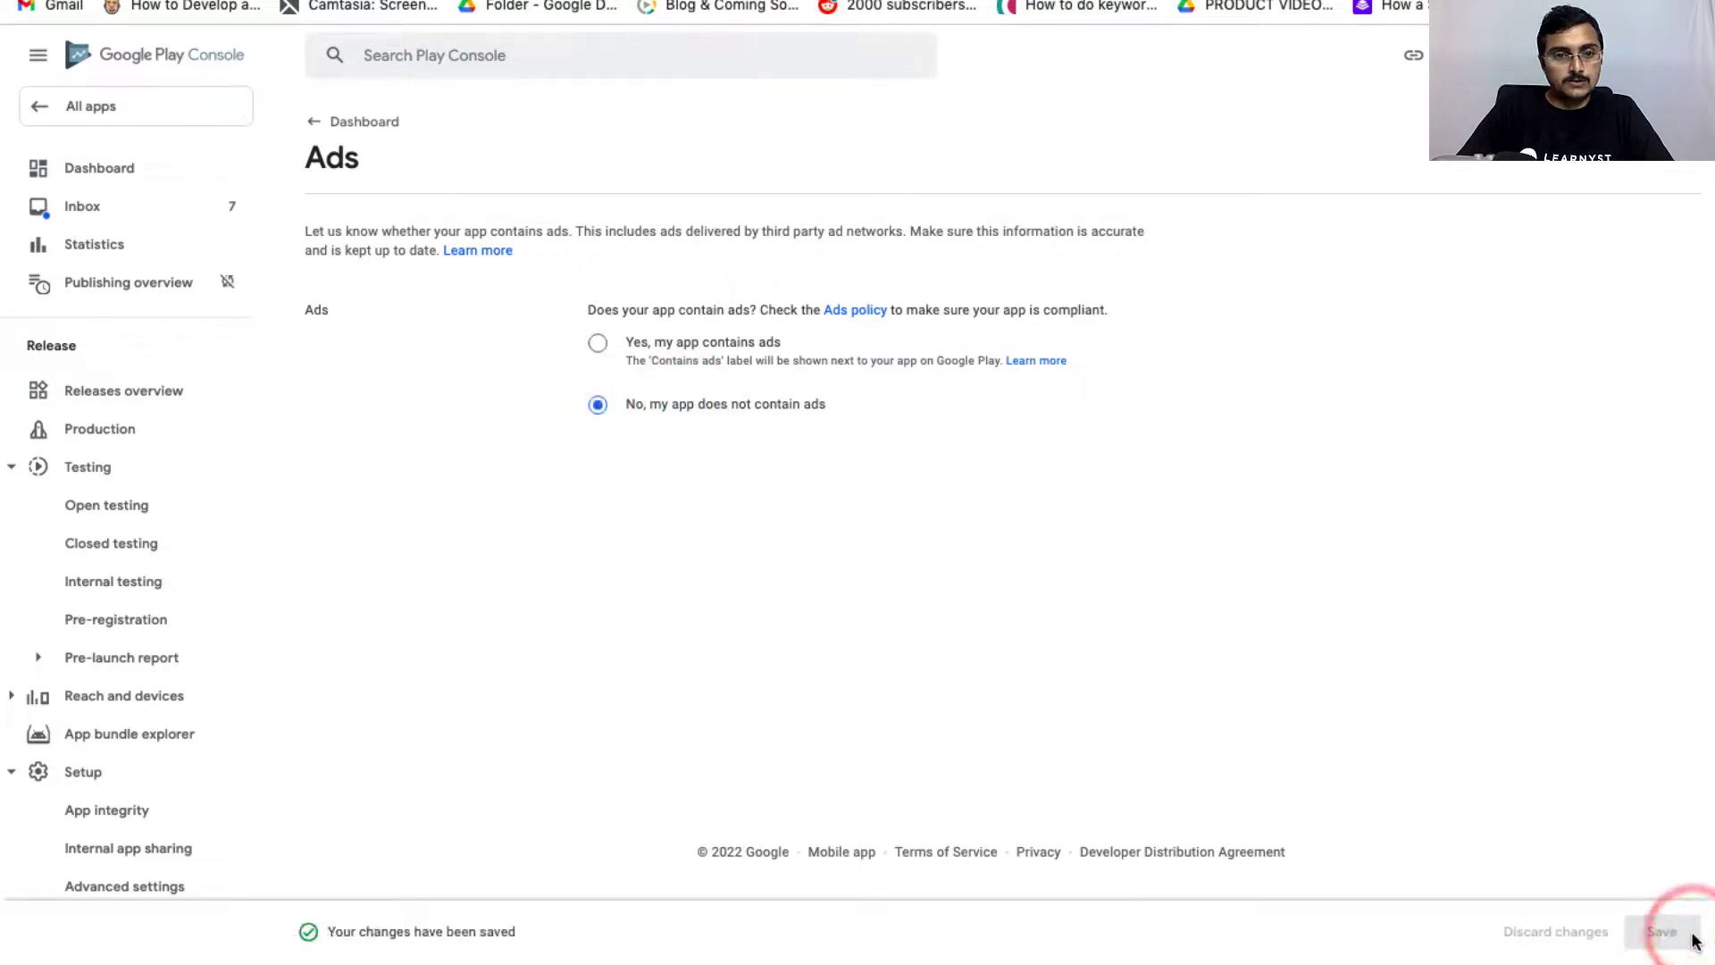
key(alt+Left)
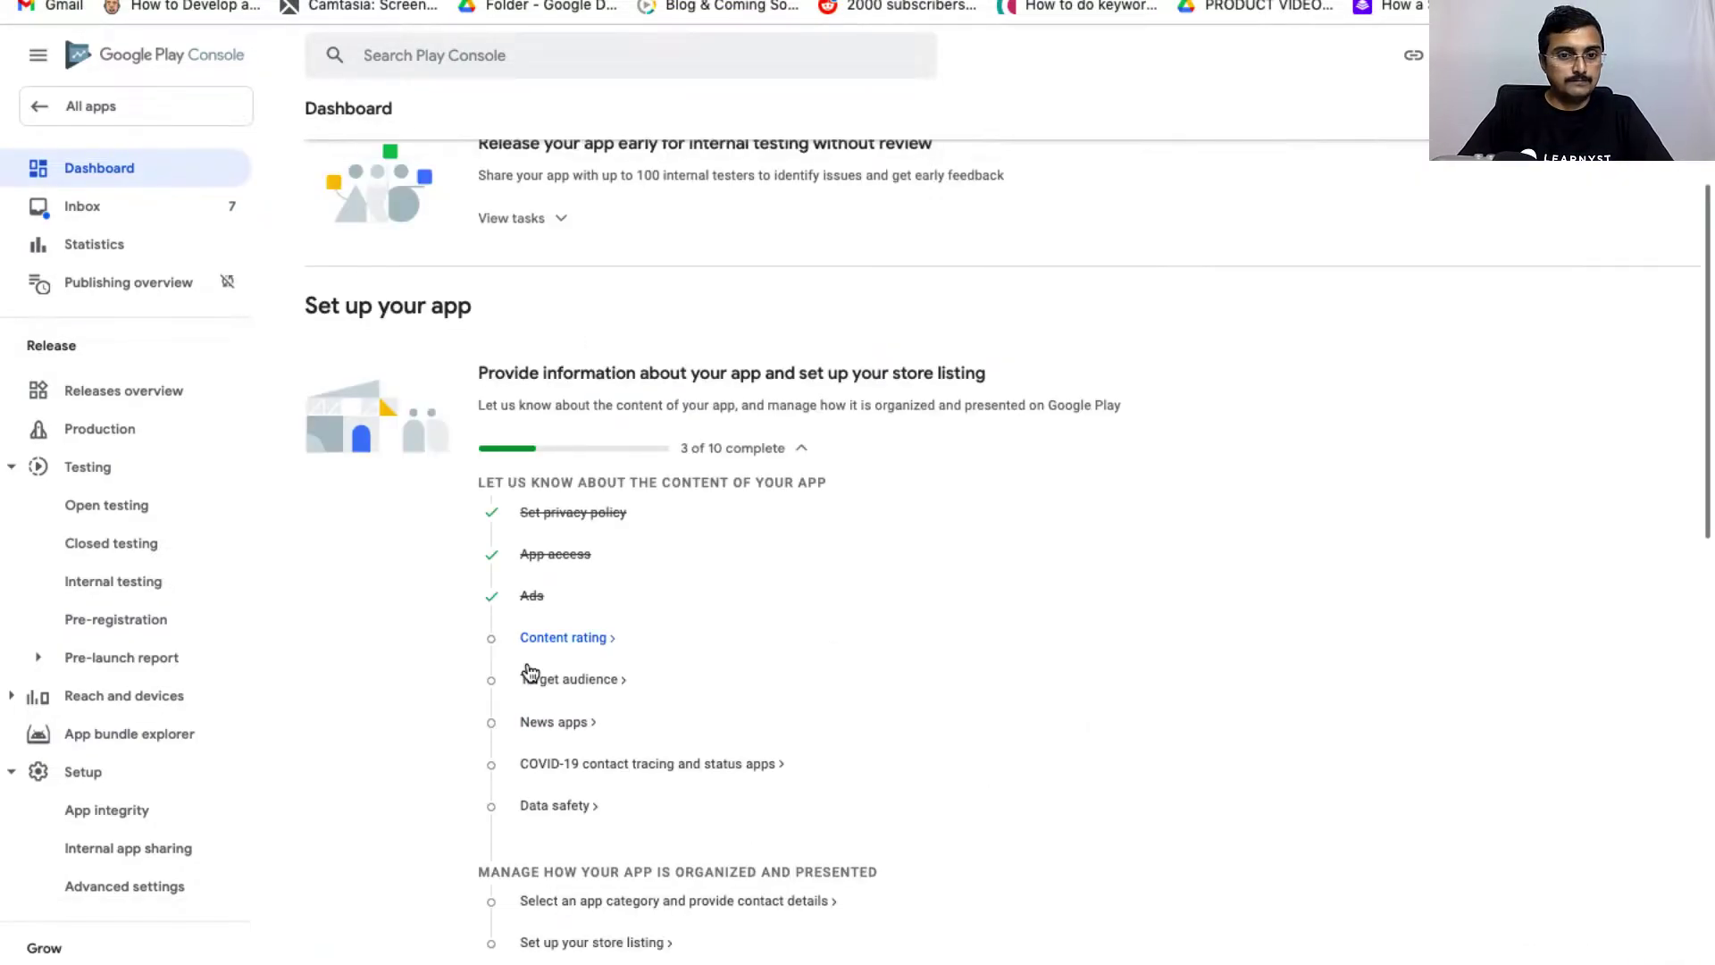
Start the content rating questionnaire with the category All Other App Types.
click(579, 638)
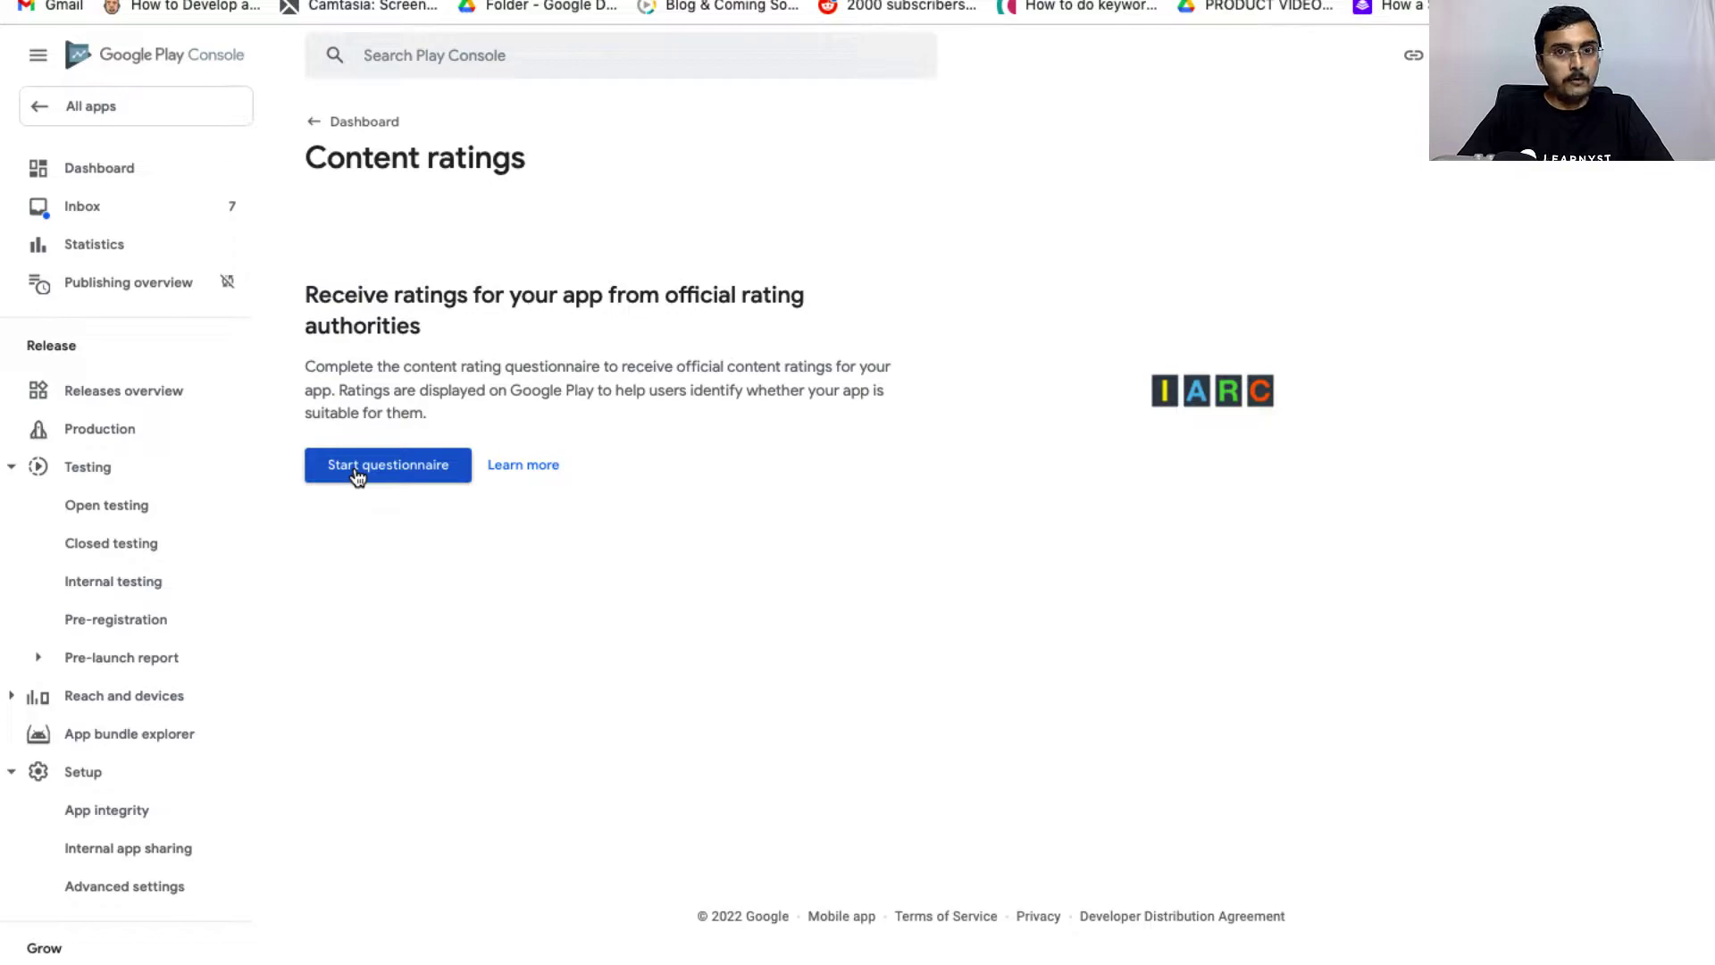
click(358, 473)
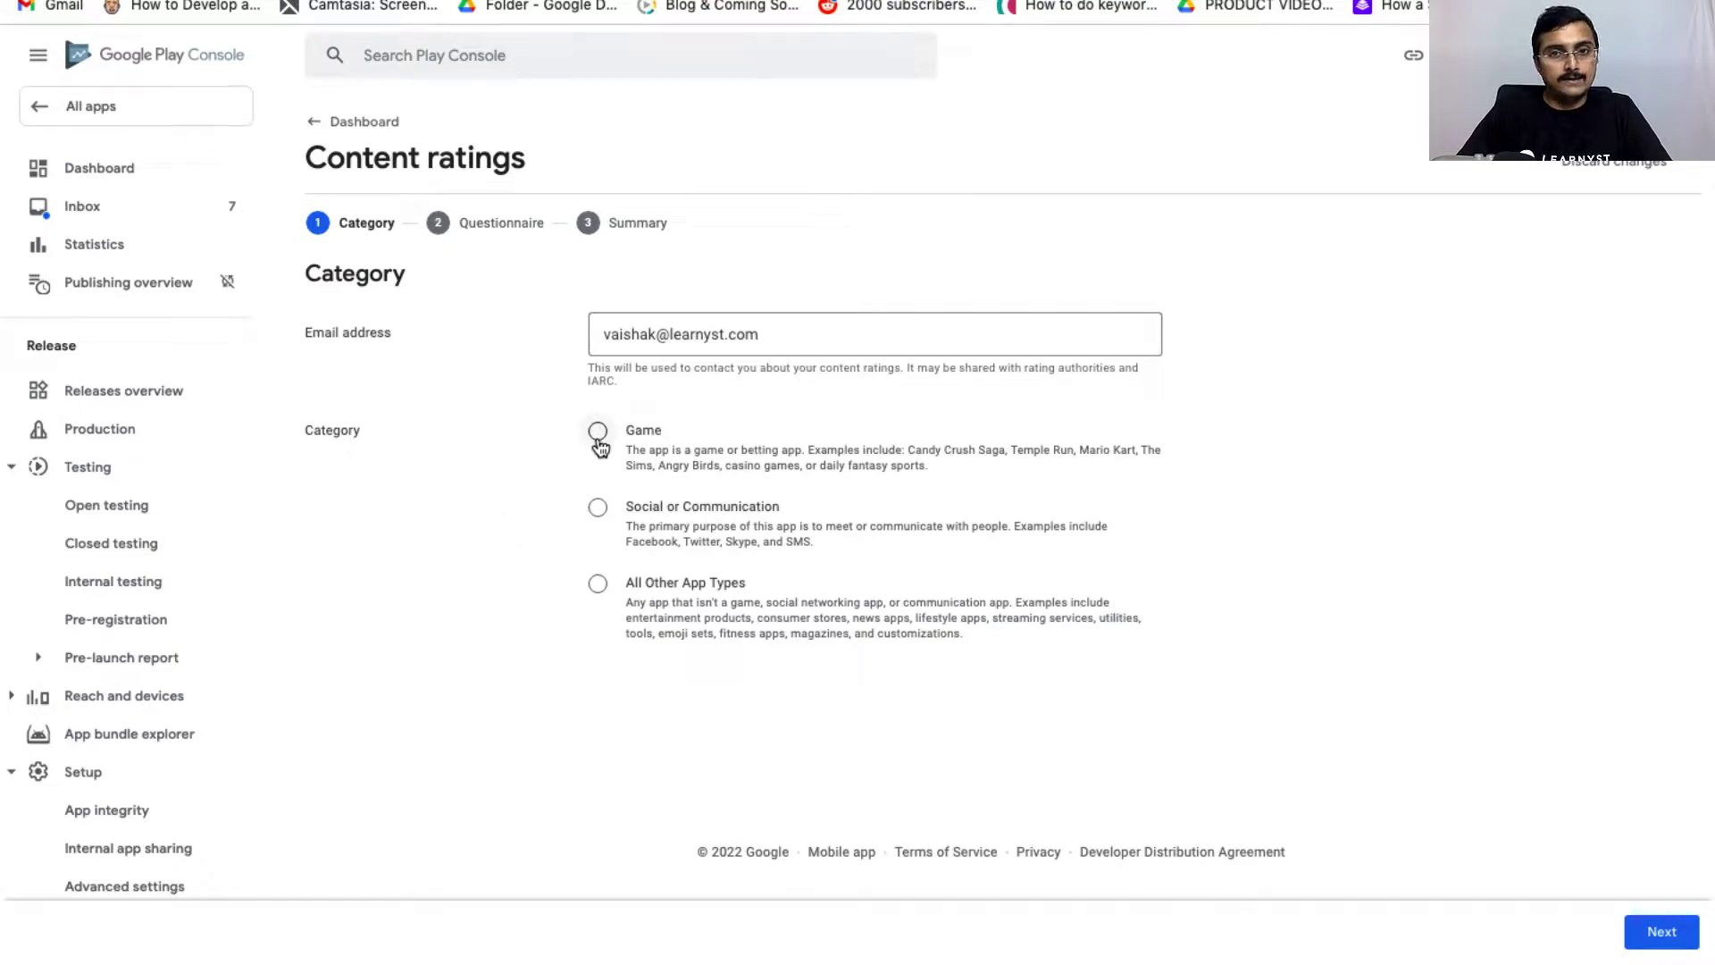
click(600, 585)
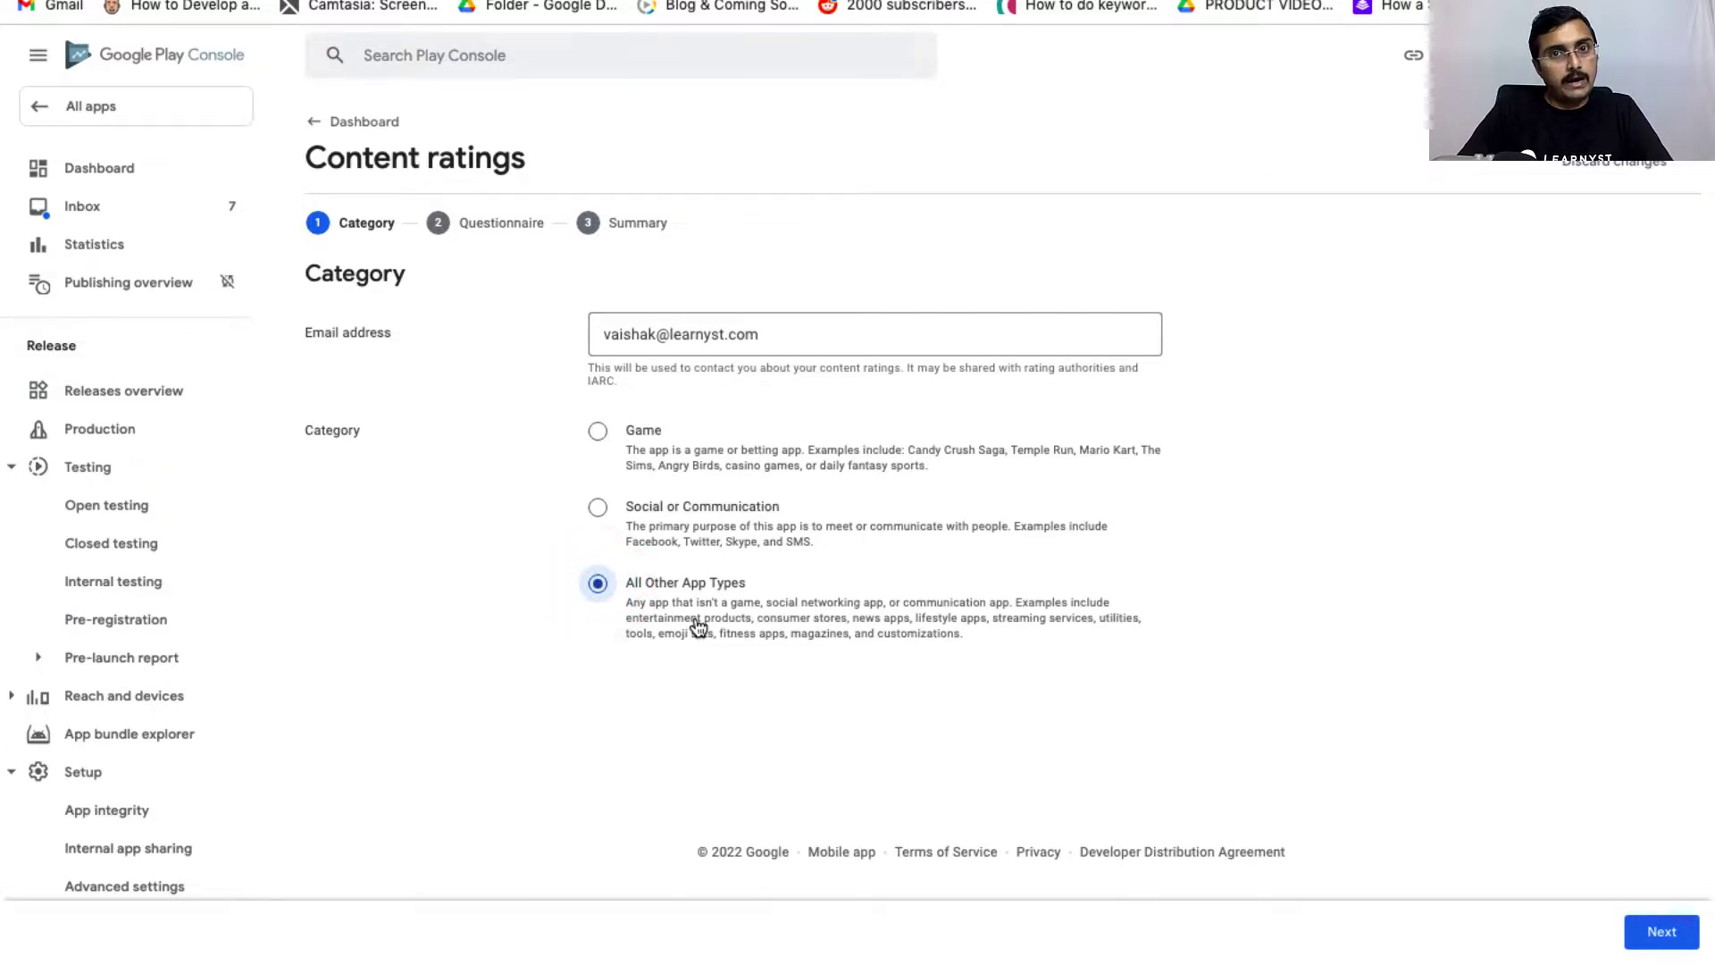
click(1663, 934)
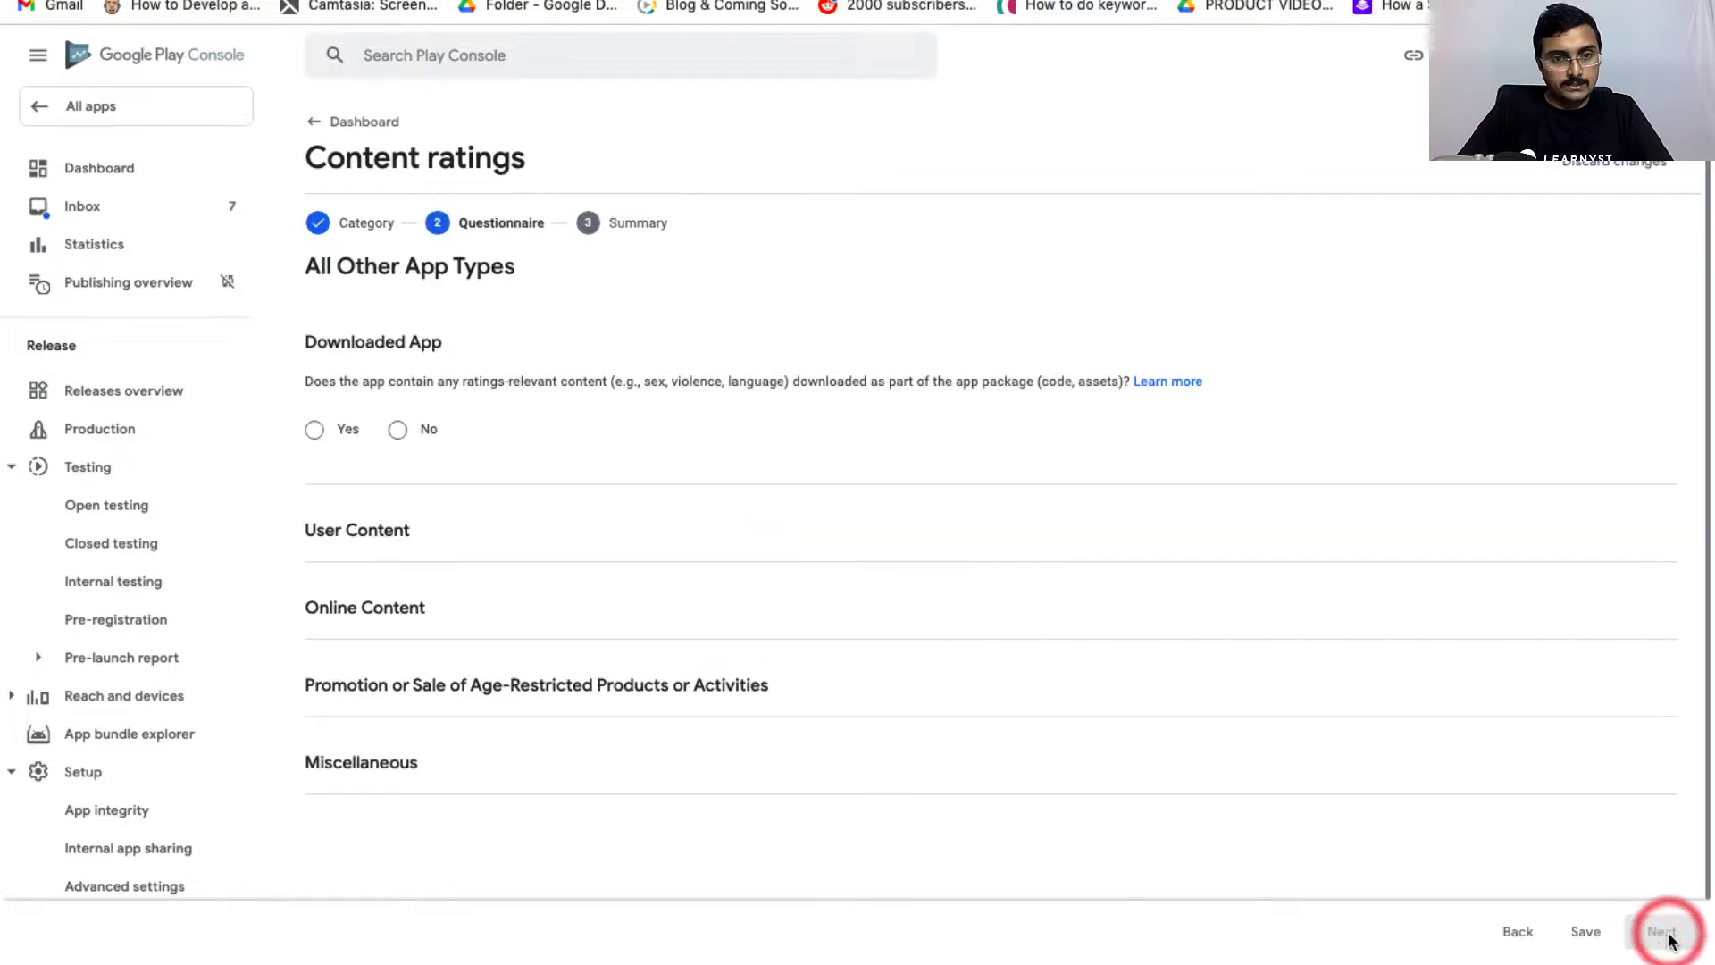
Answer No to downloaded, user, online and age-restricted content; Yes to digital purchases and educational.
click(404, 440)
click(402, 530)
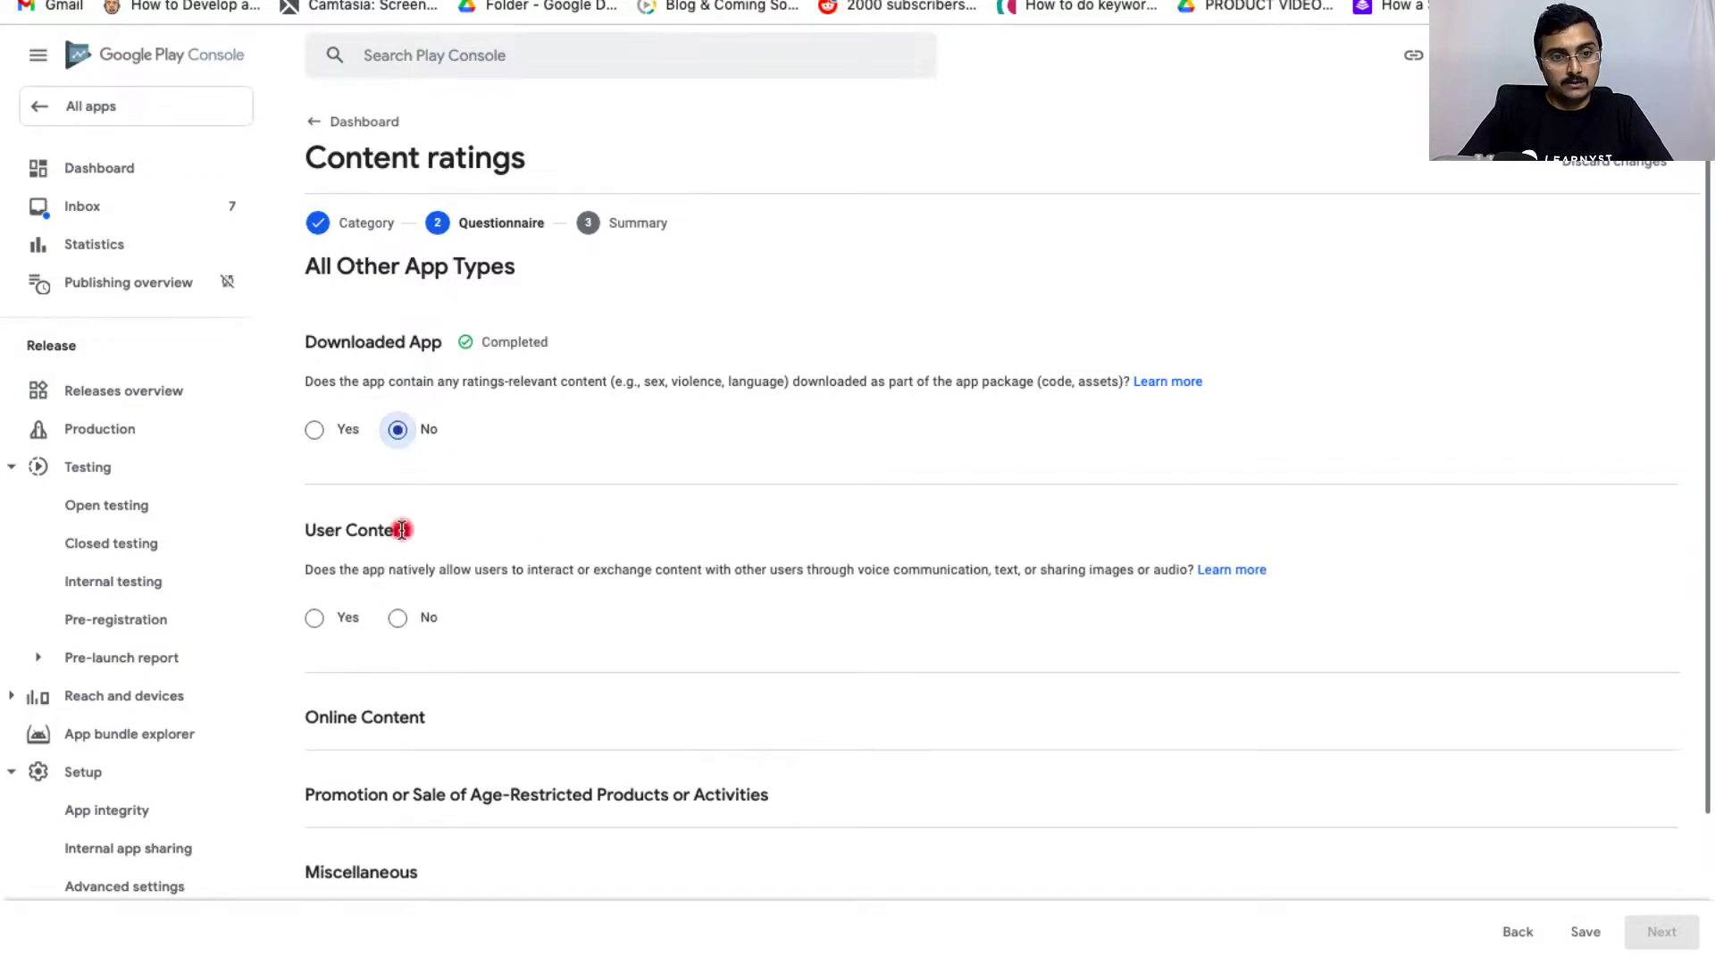
click(406, 618)
click(401, 806)
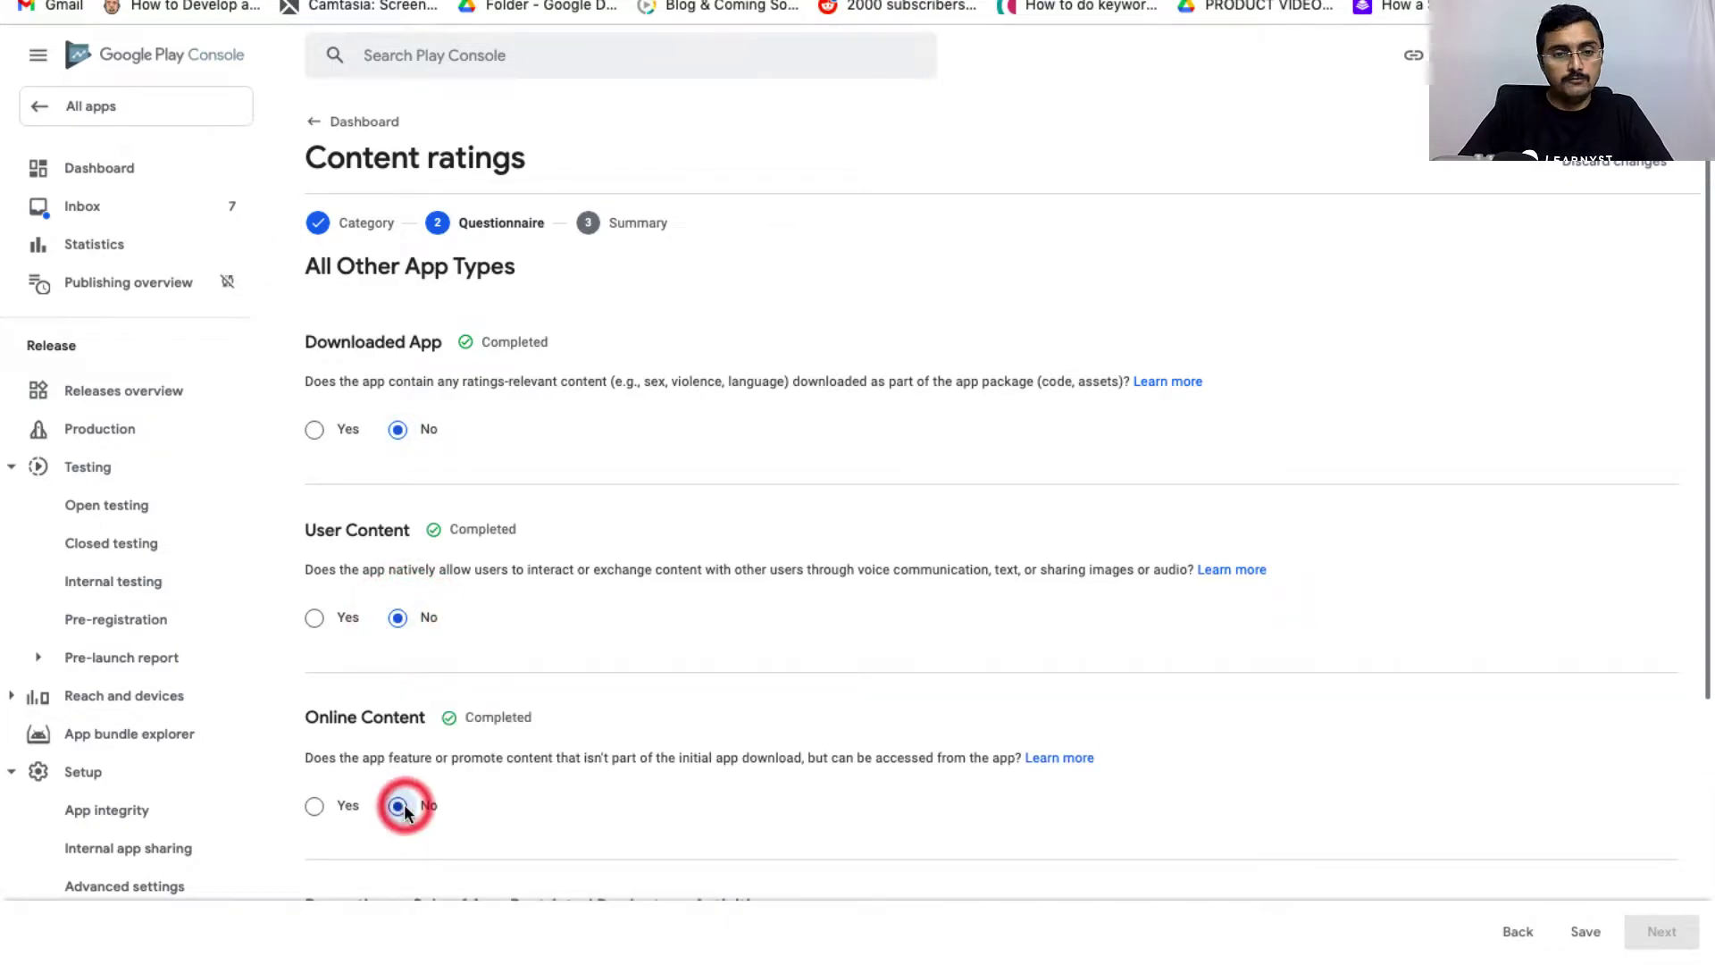
click(402, 808)
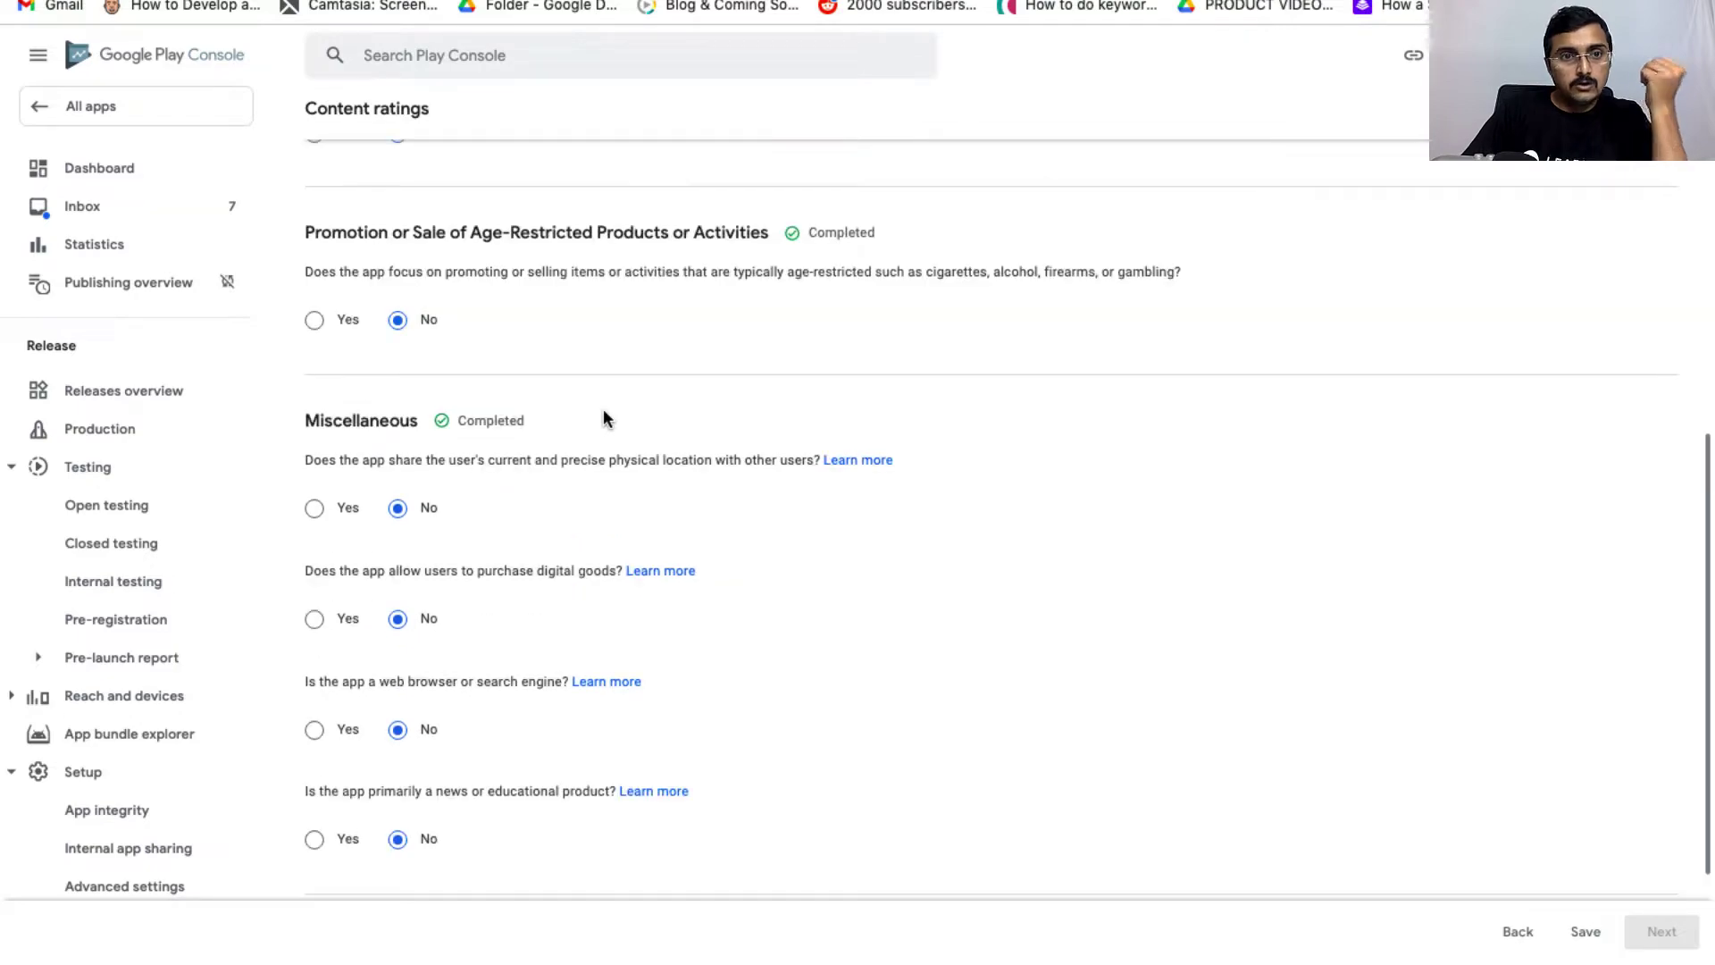
scroll(603, 409, down, 1)
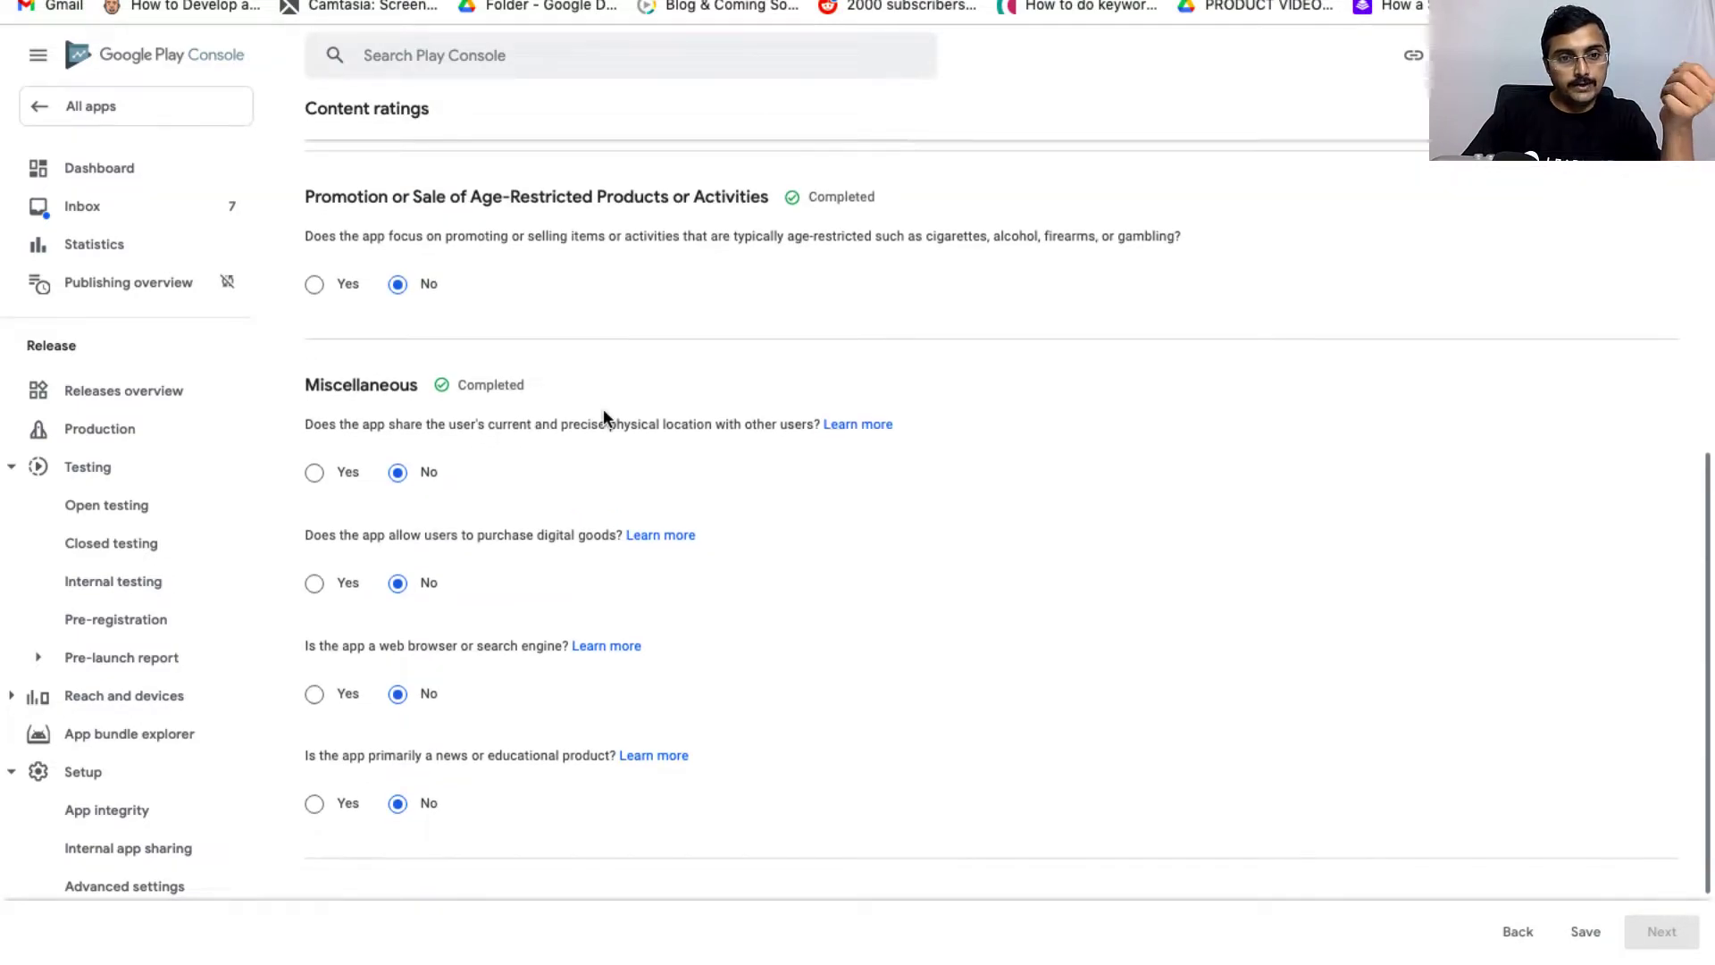
scroll(485, 591, down, 1)
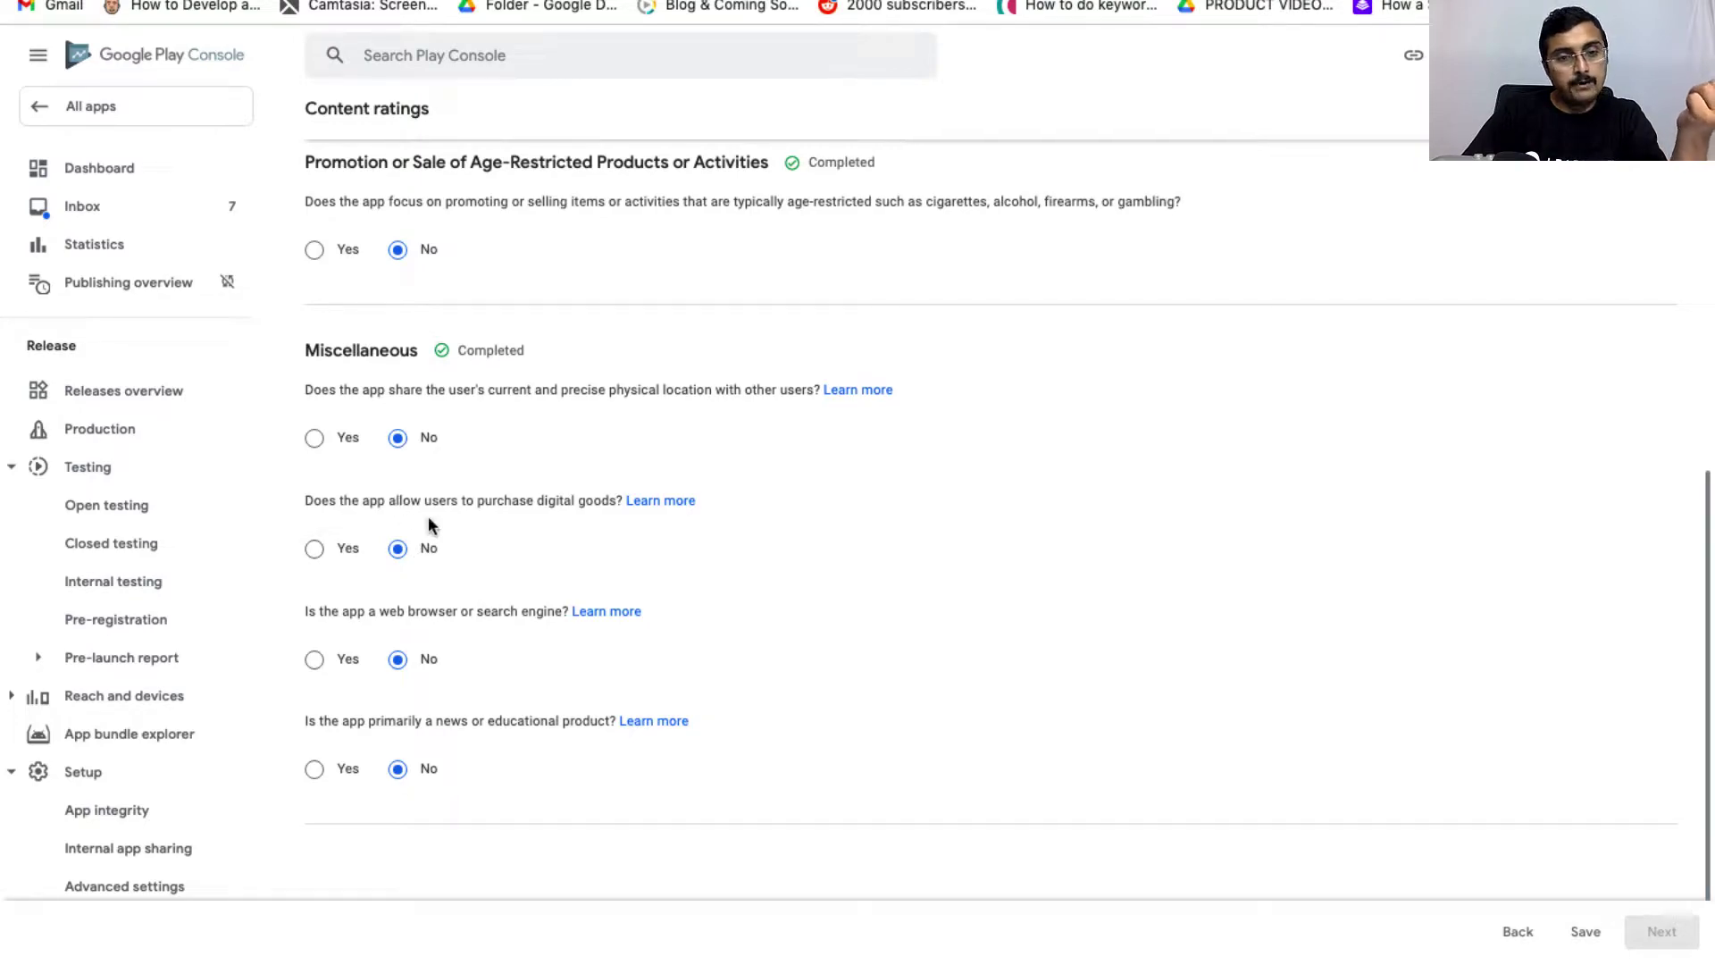
click(314, 550)
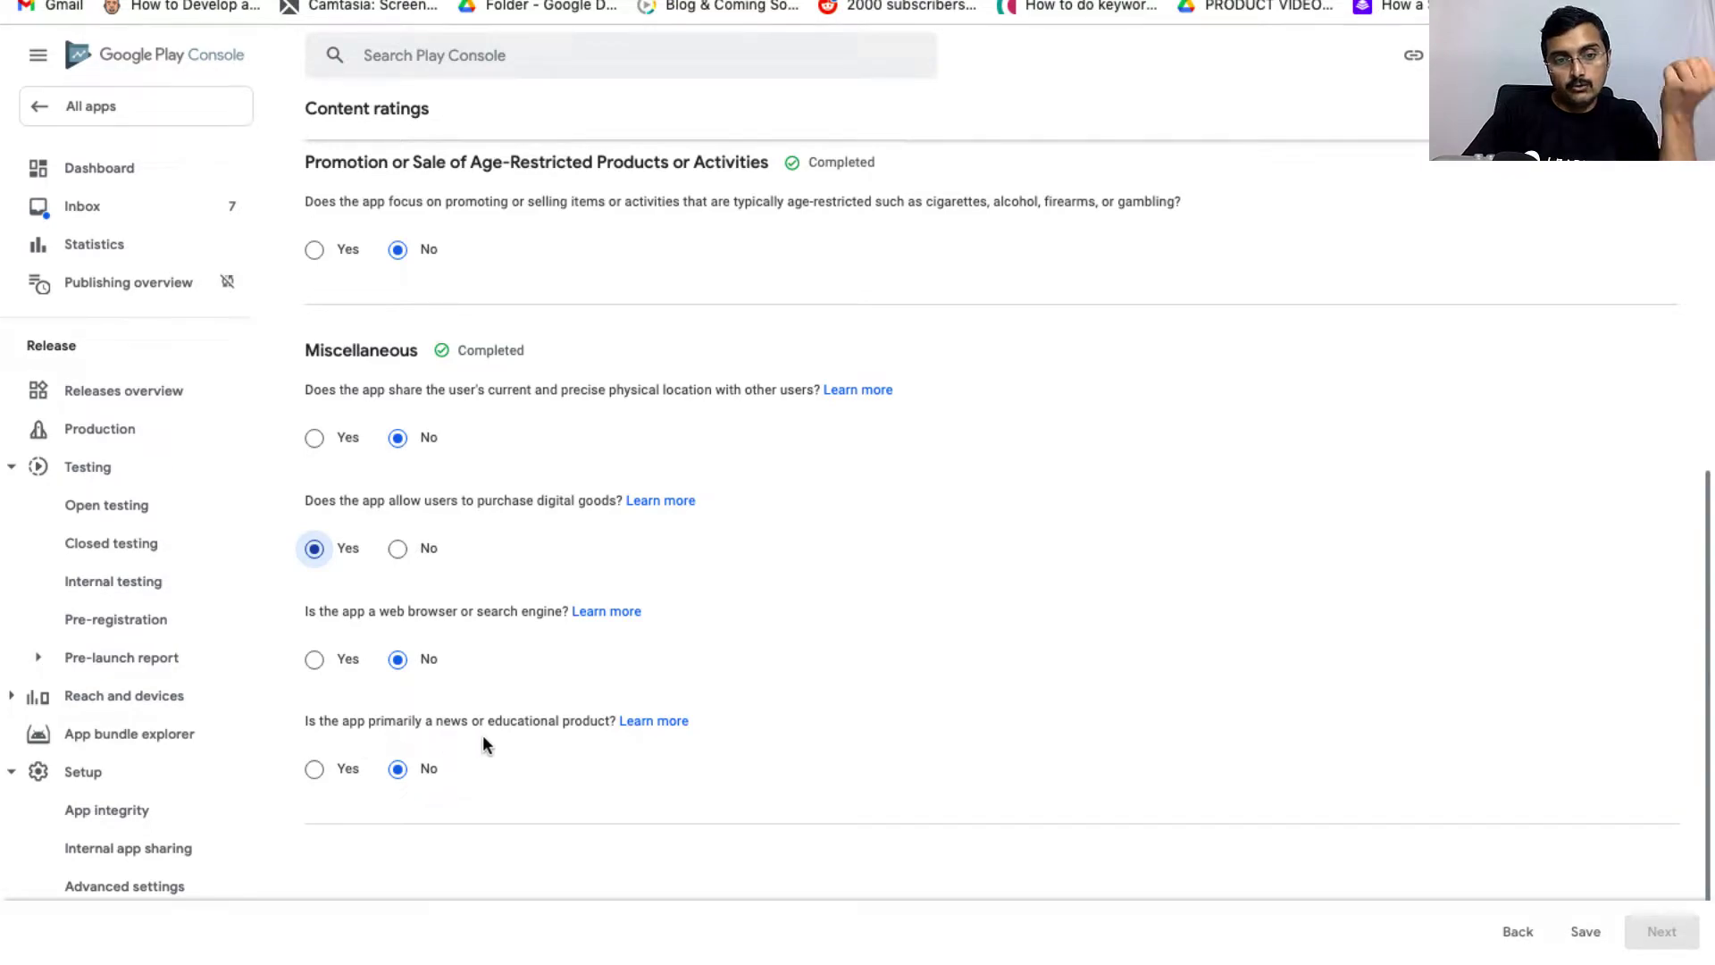
click(315, 770)
Save the answers and submit the questionnaire from the content ratings summary.
click(1587, 931)
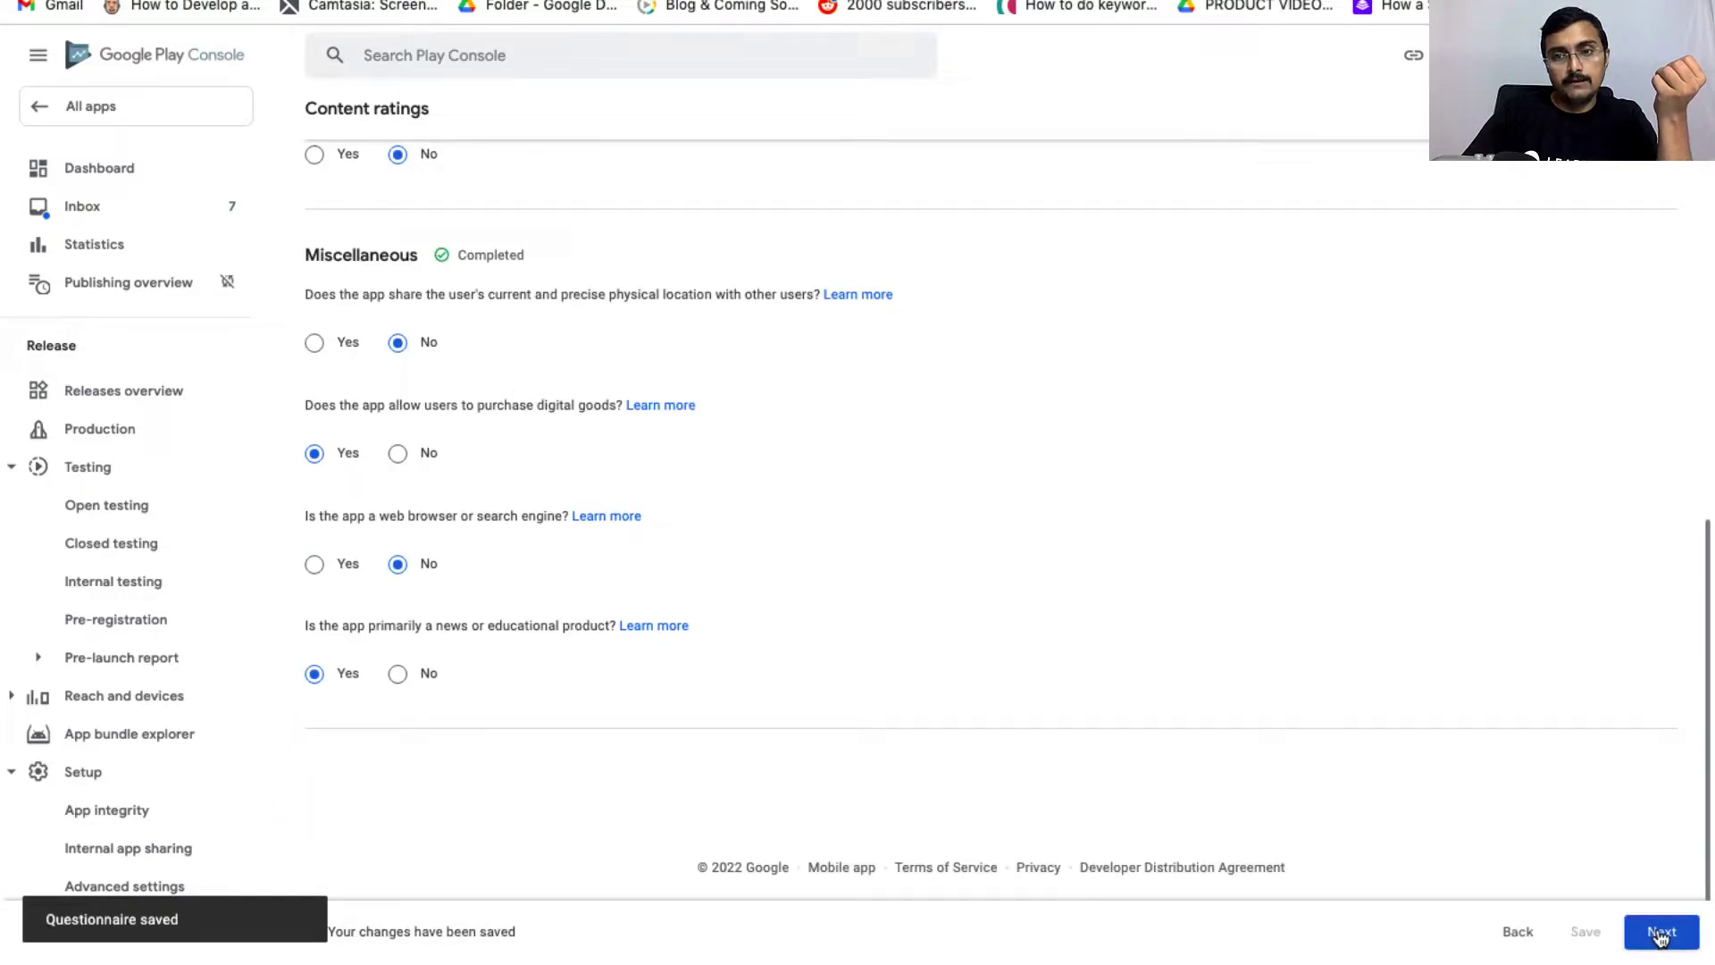
click(1659, 933)
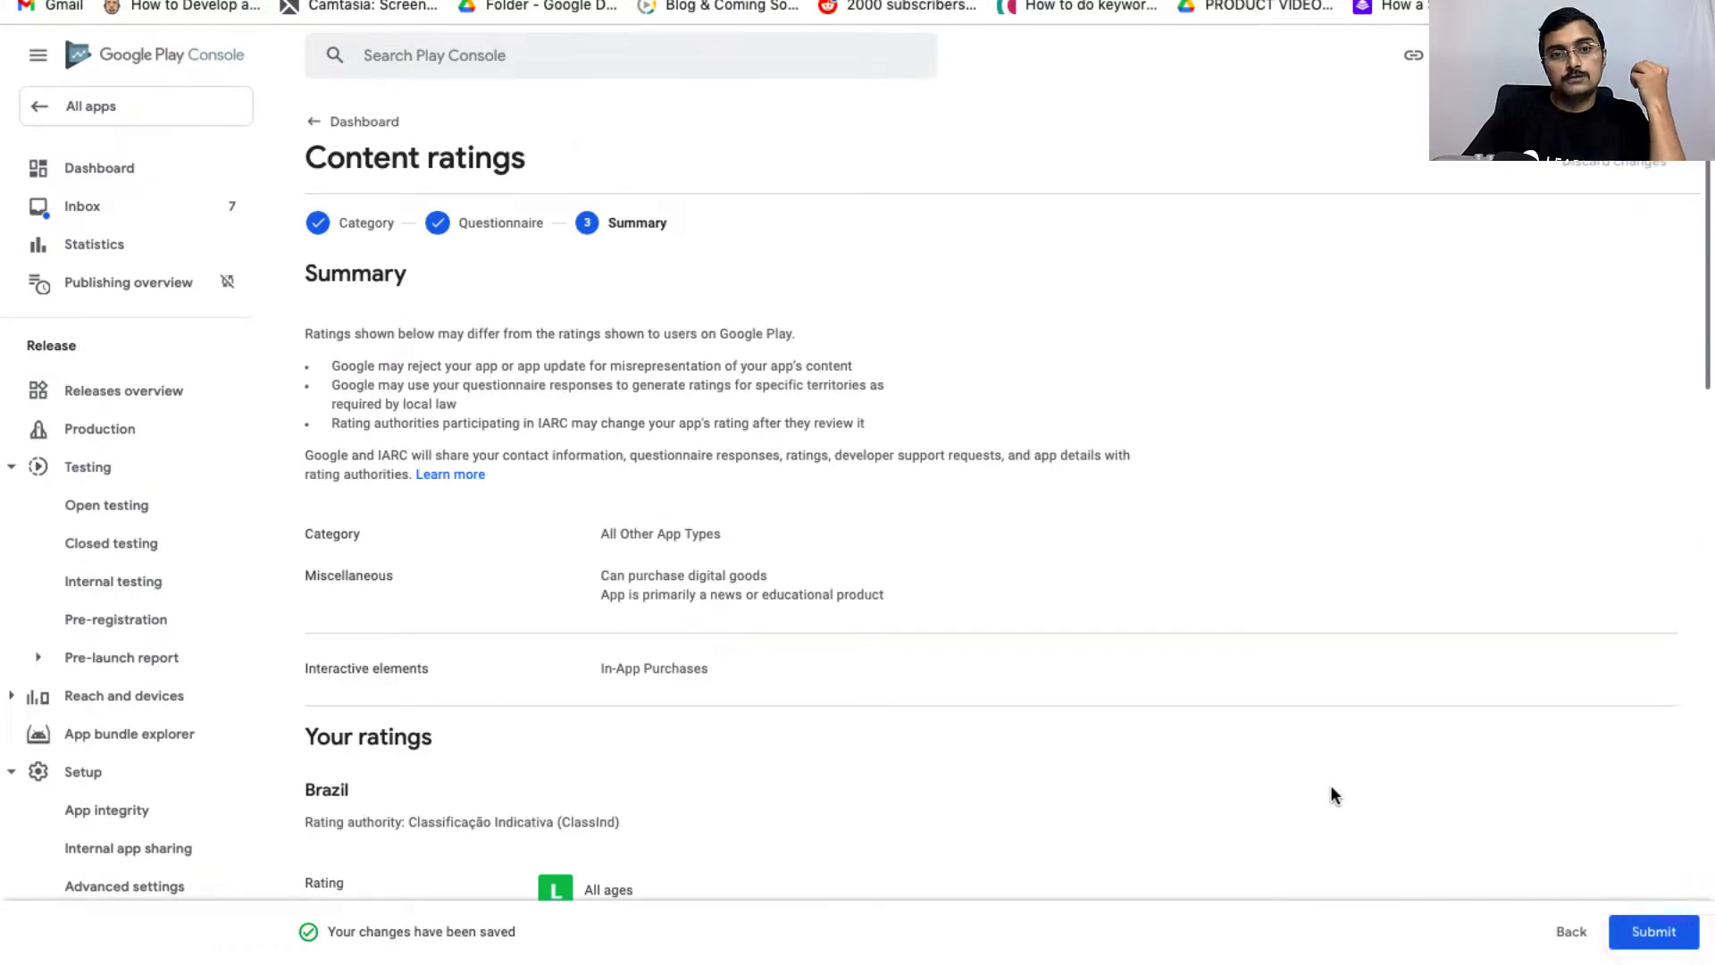
click(1661, 933)
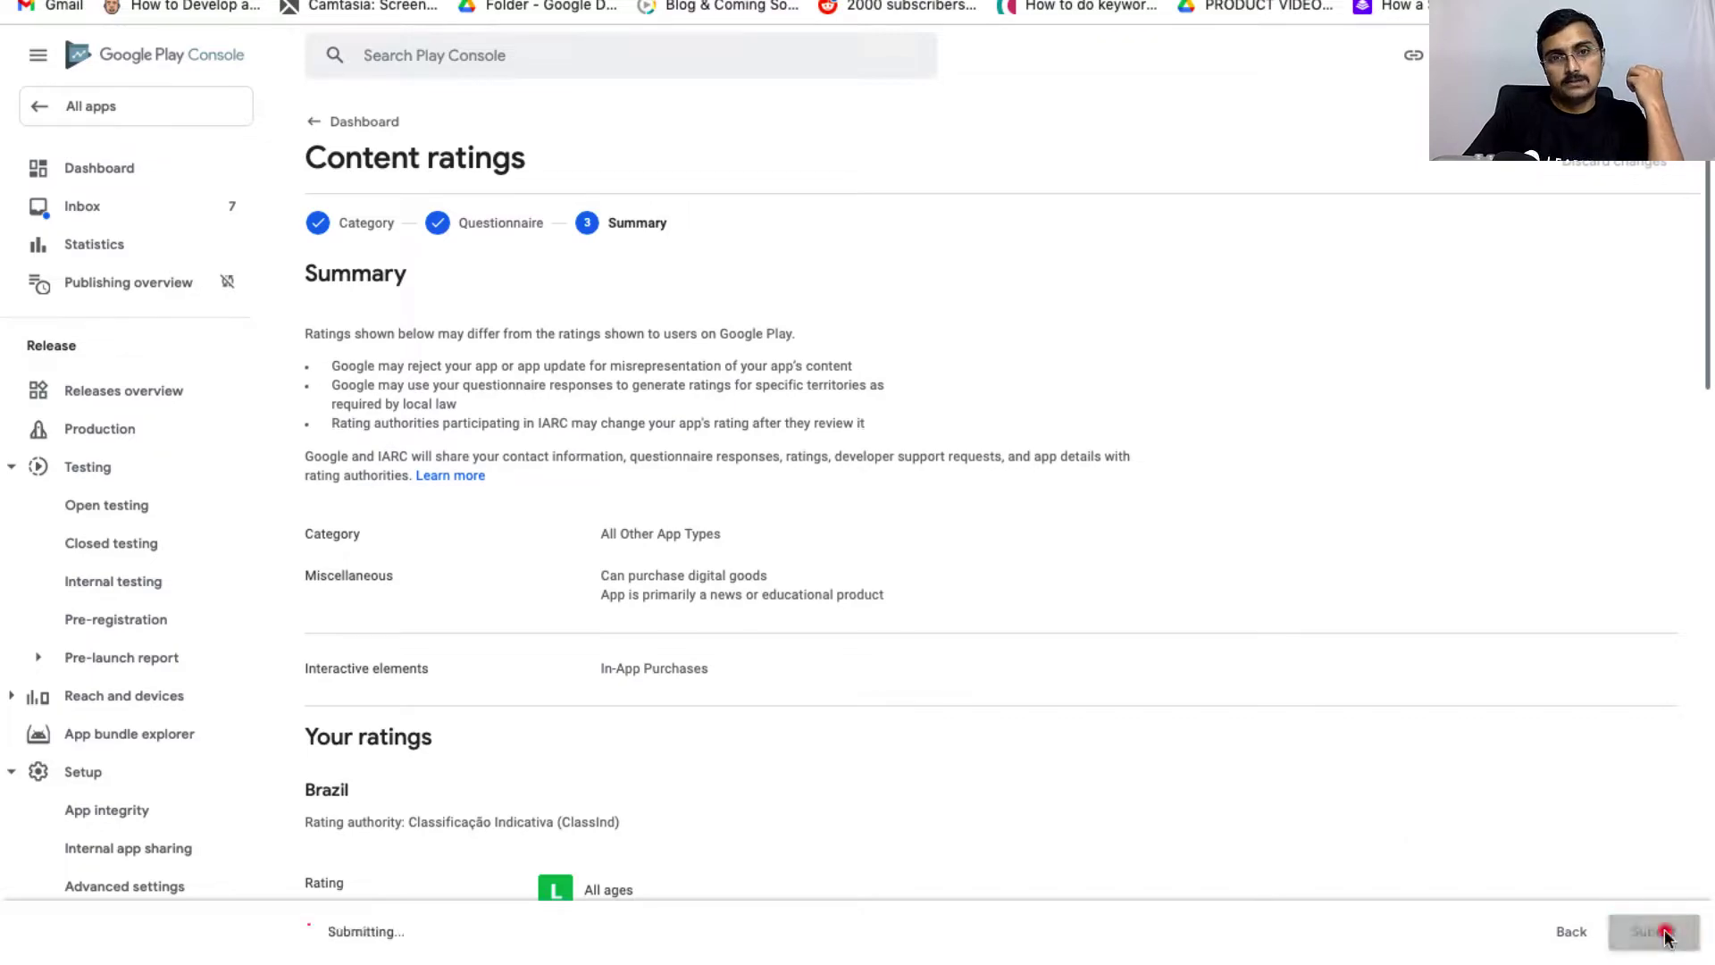
click(332, 122)
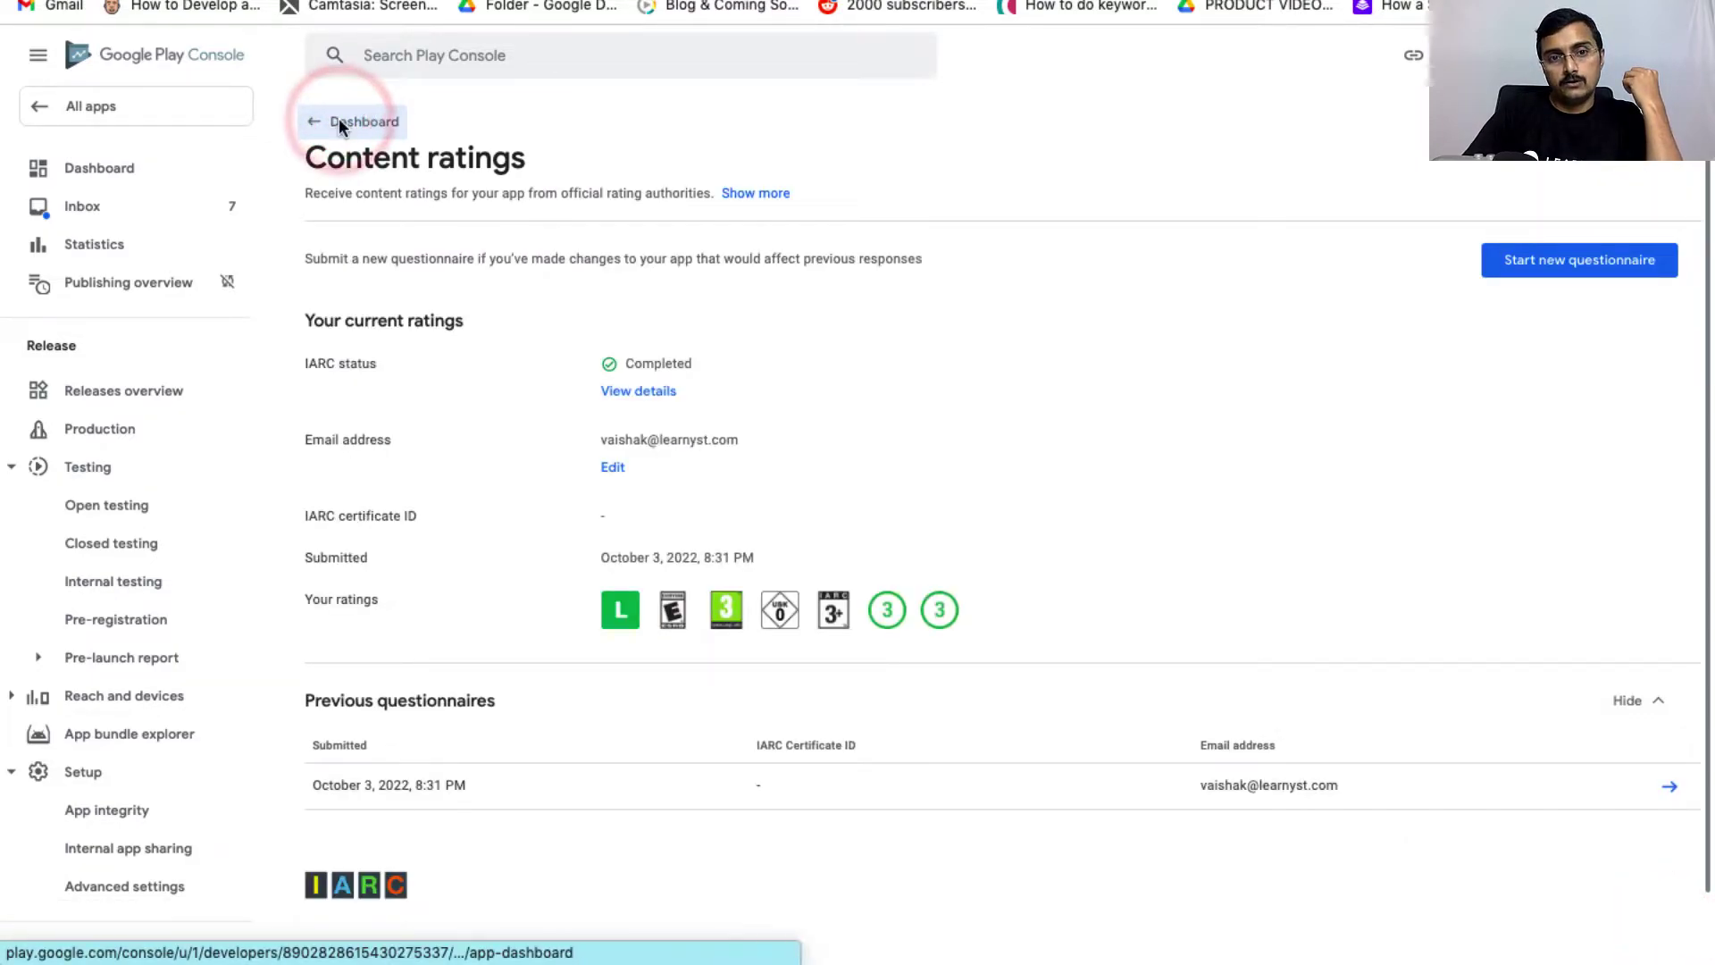
Set the target audience to 18 and over, not appealing to children, and save.
scroll(587, 582, down, 3)
click(587, 572)
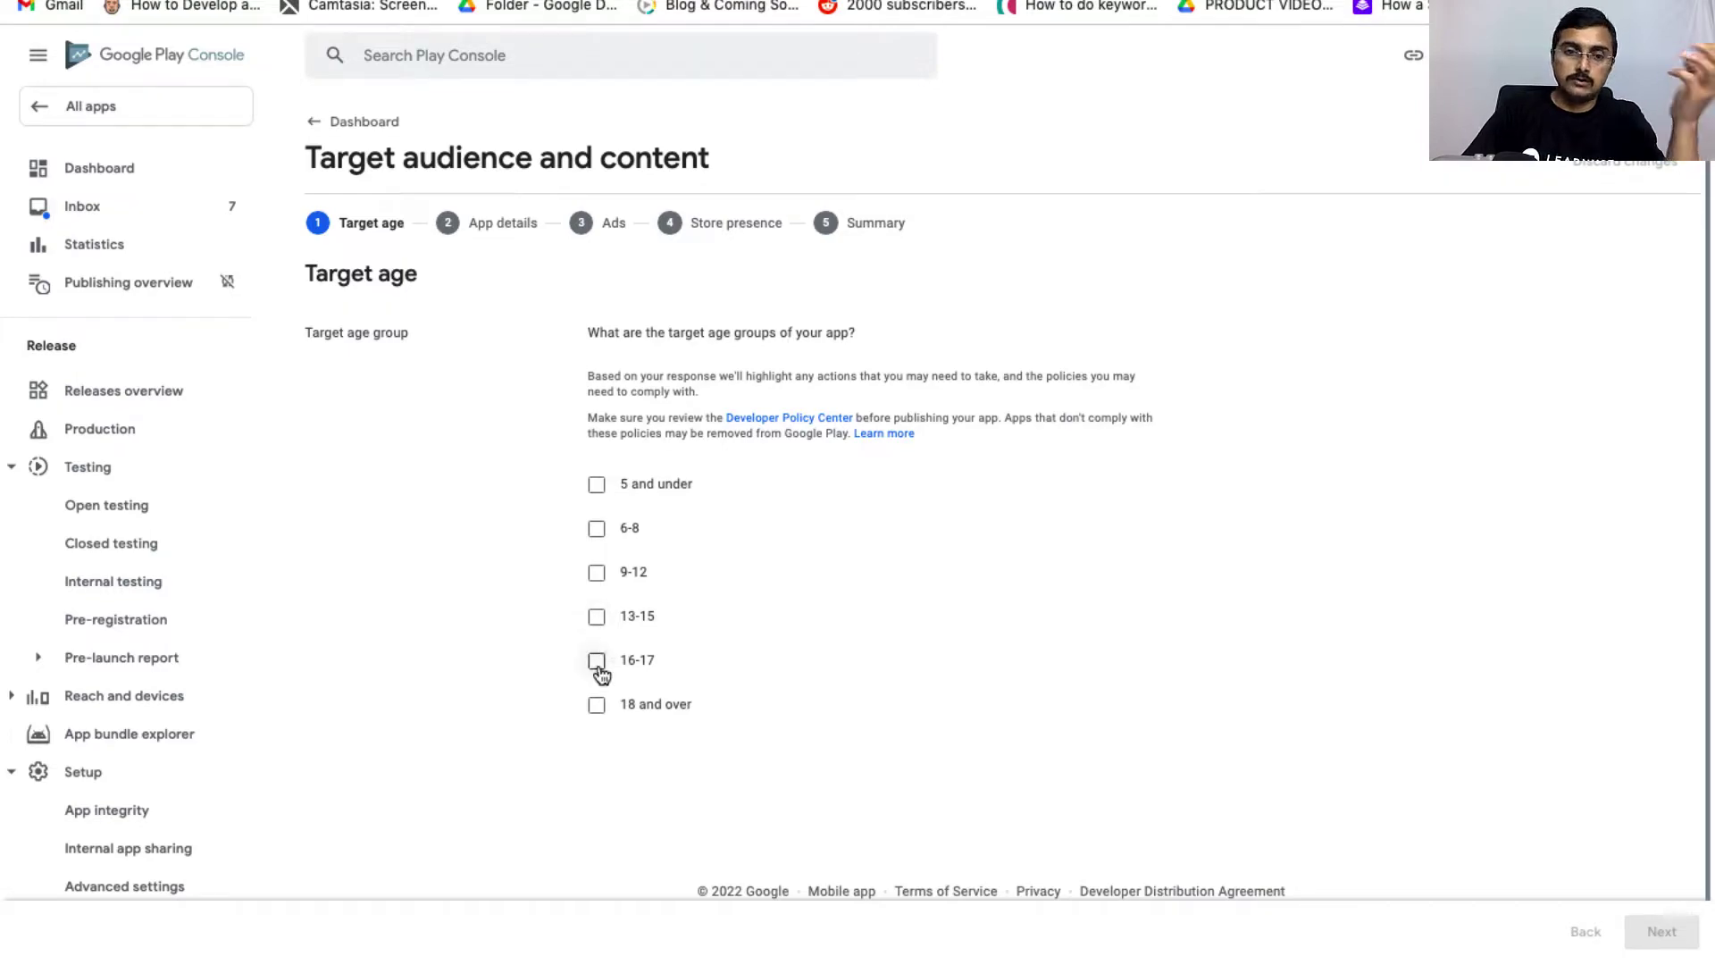
click(597, 705)
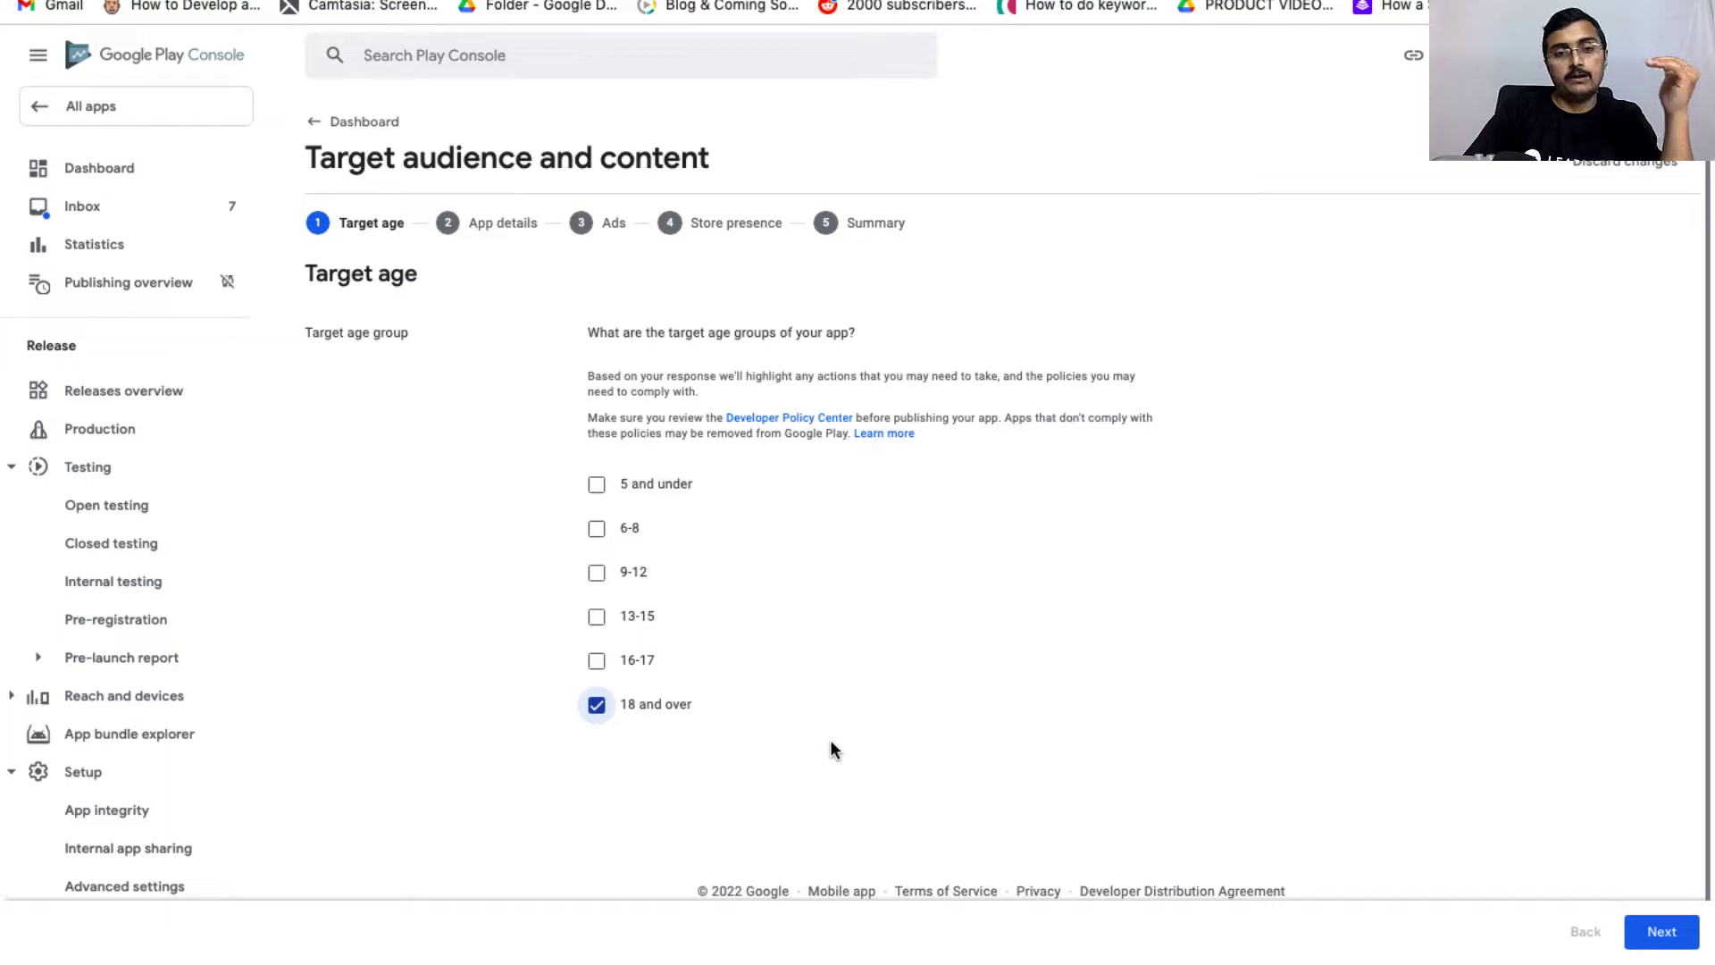
click(1661, 931)
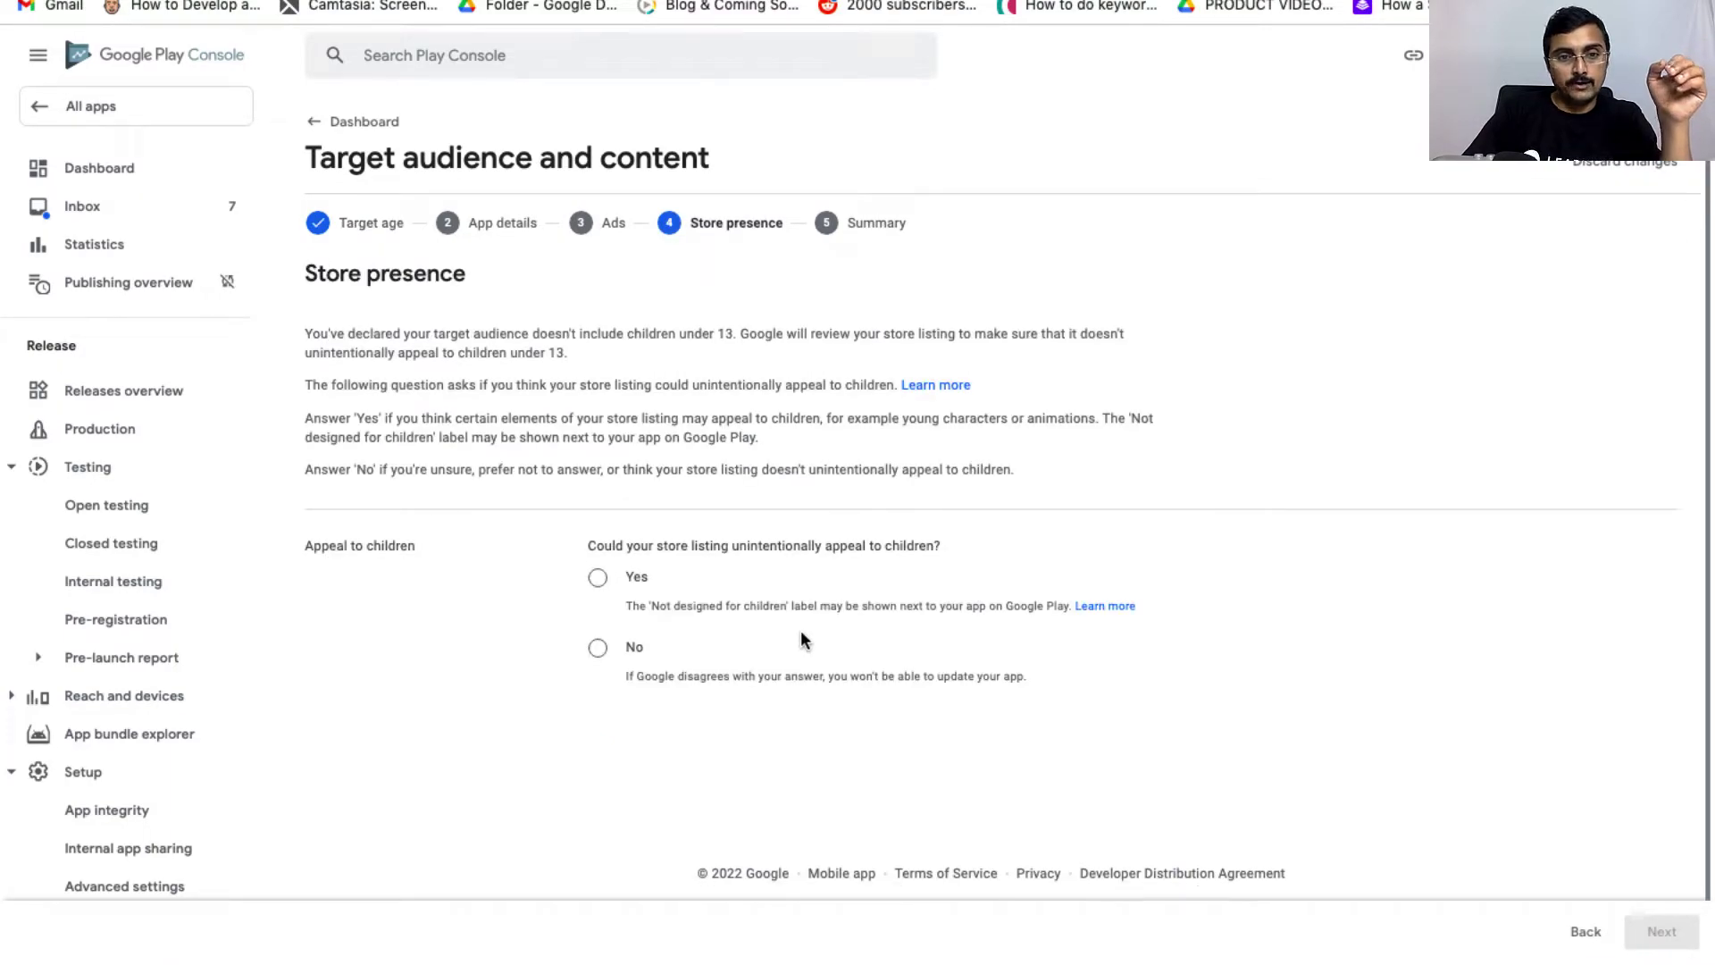
click(596, 646)
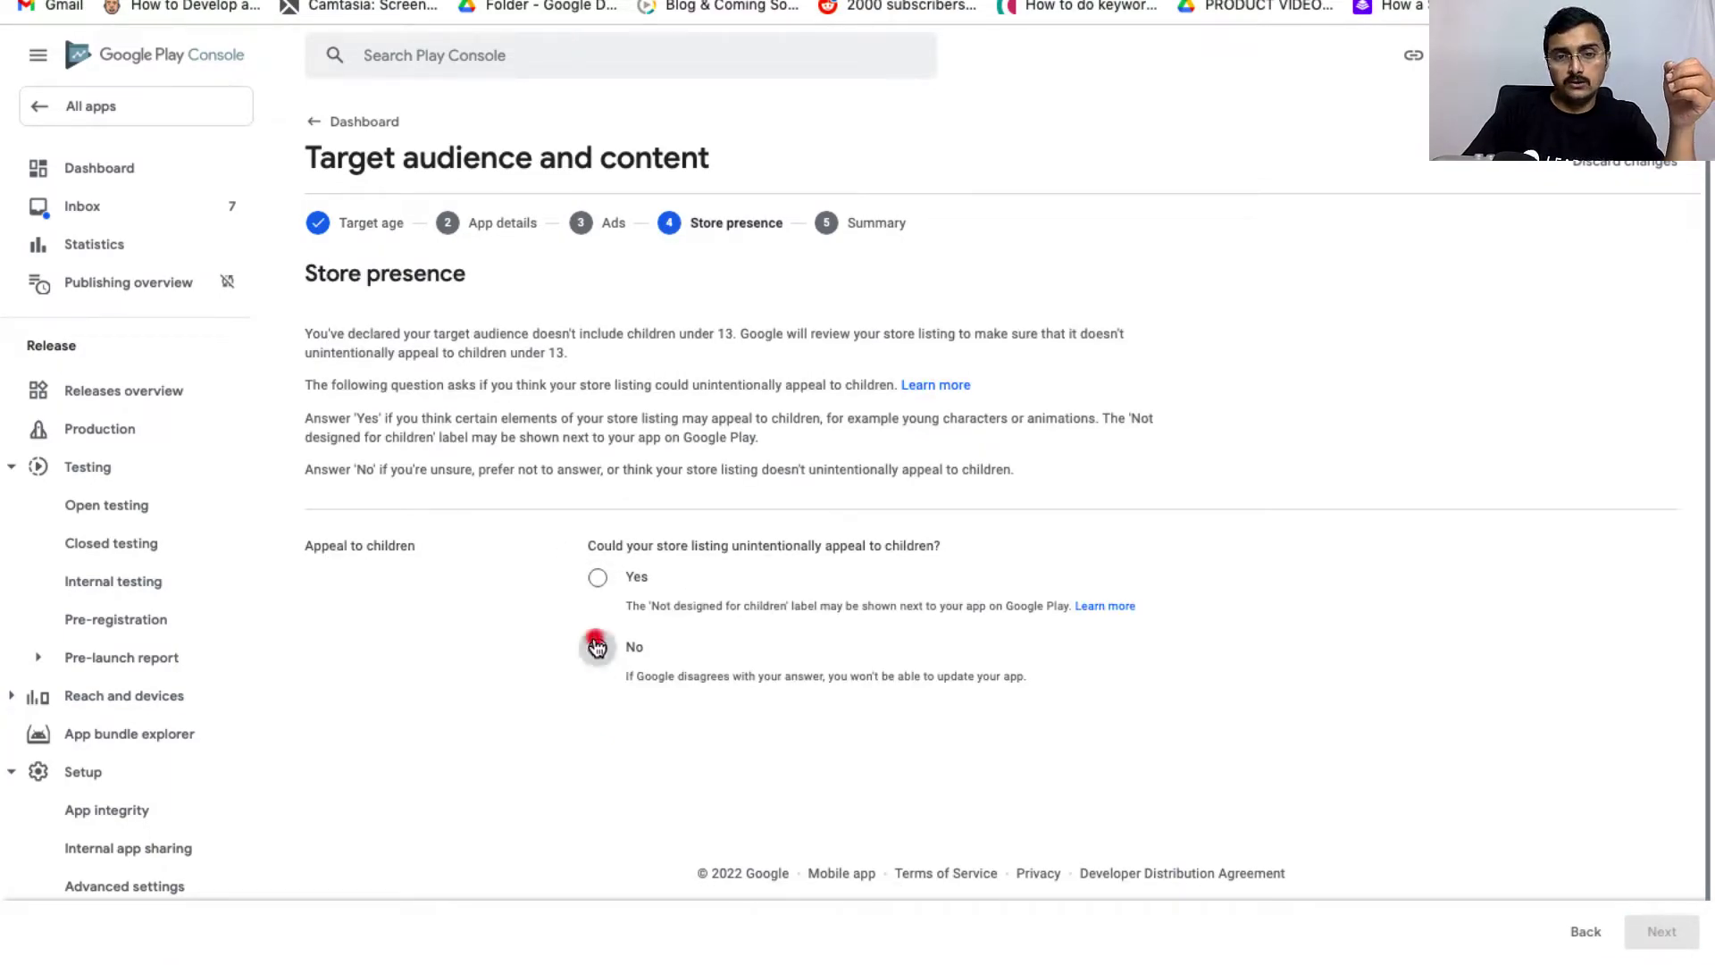
click(1660, 930)
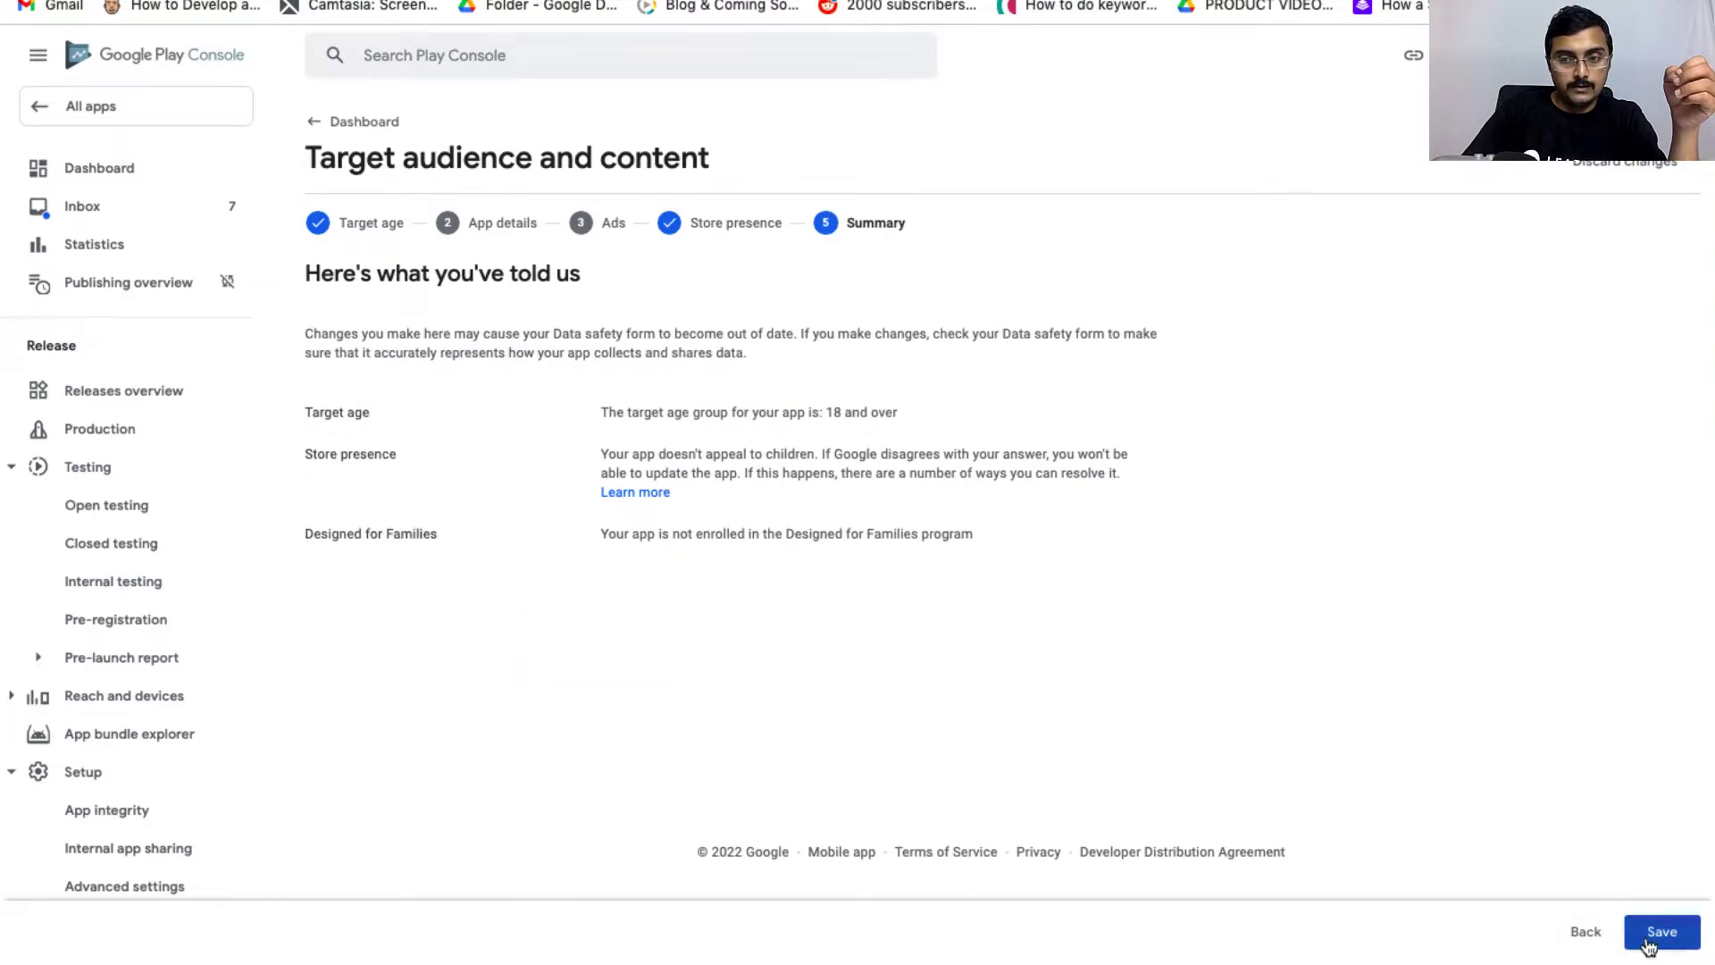
click(1648, 942)
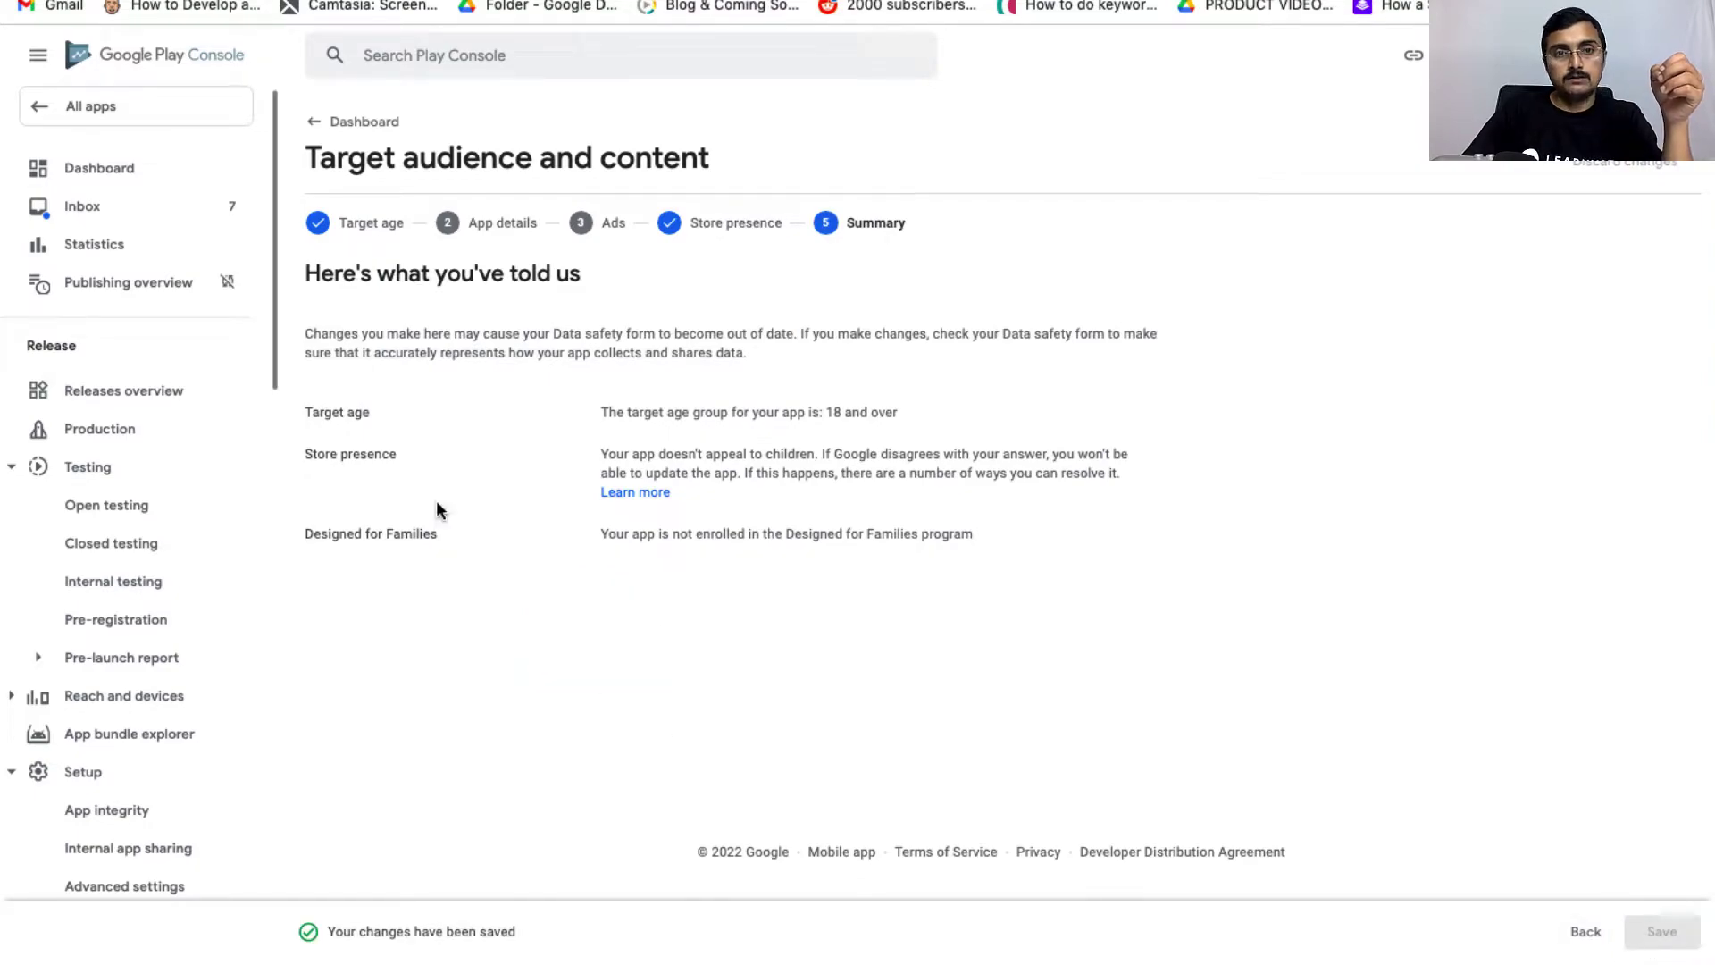
click(319, 127)
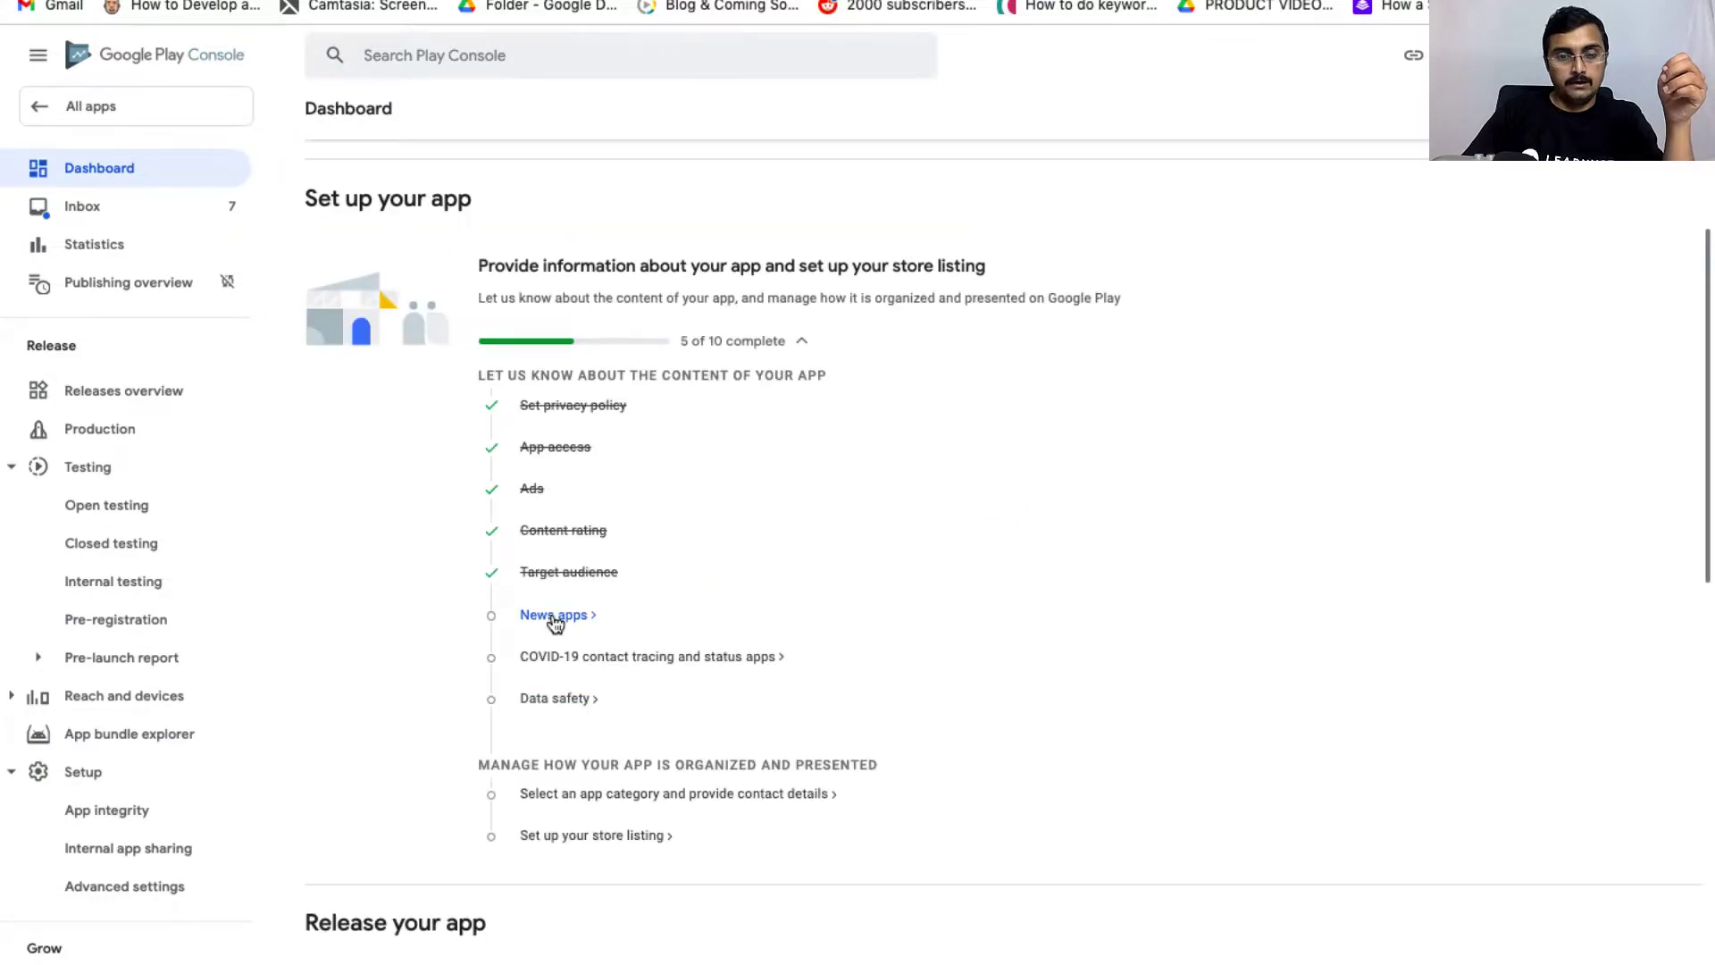
Answer No to the News apps declaration and save it.
click(554, 617)
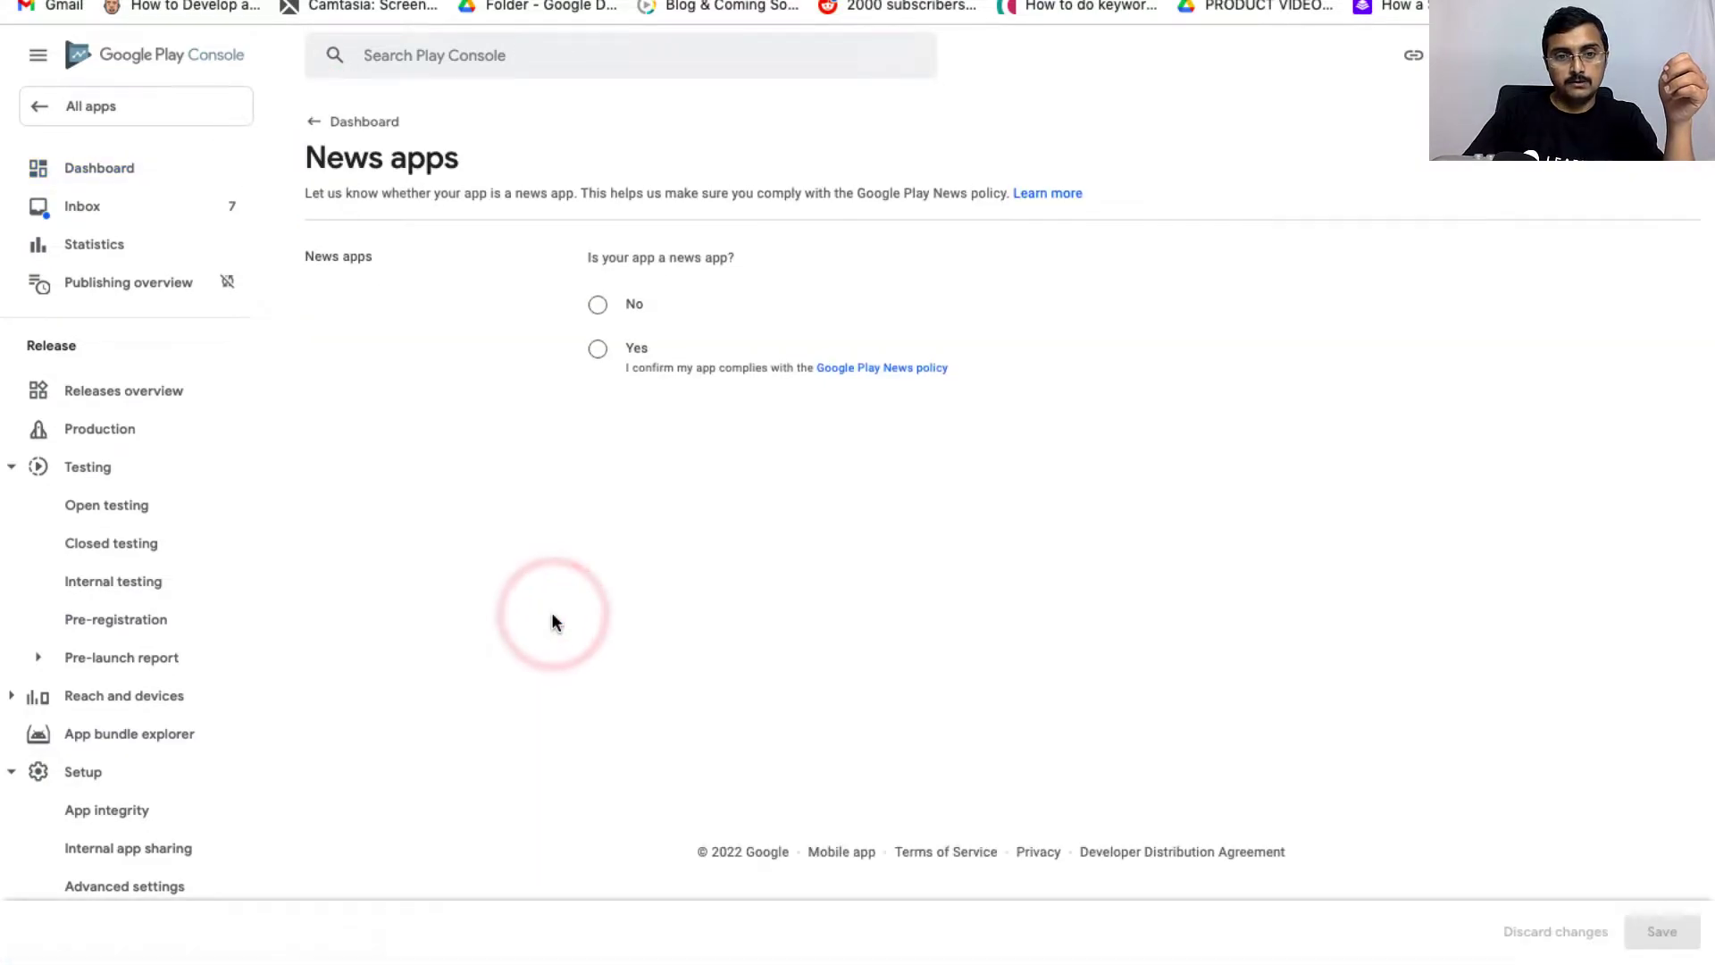
click(645, 306)
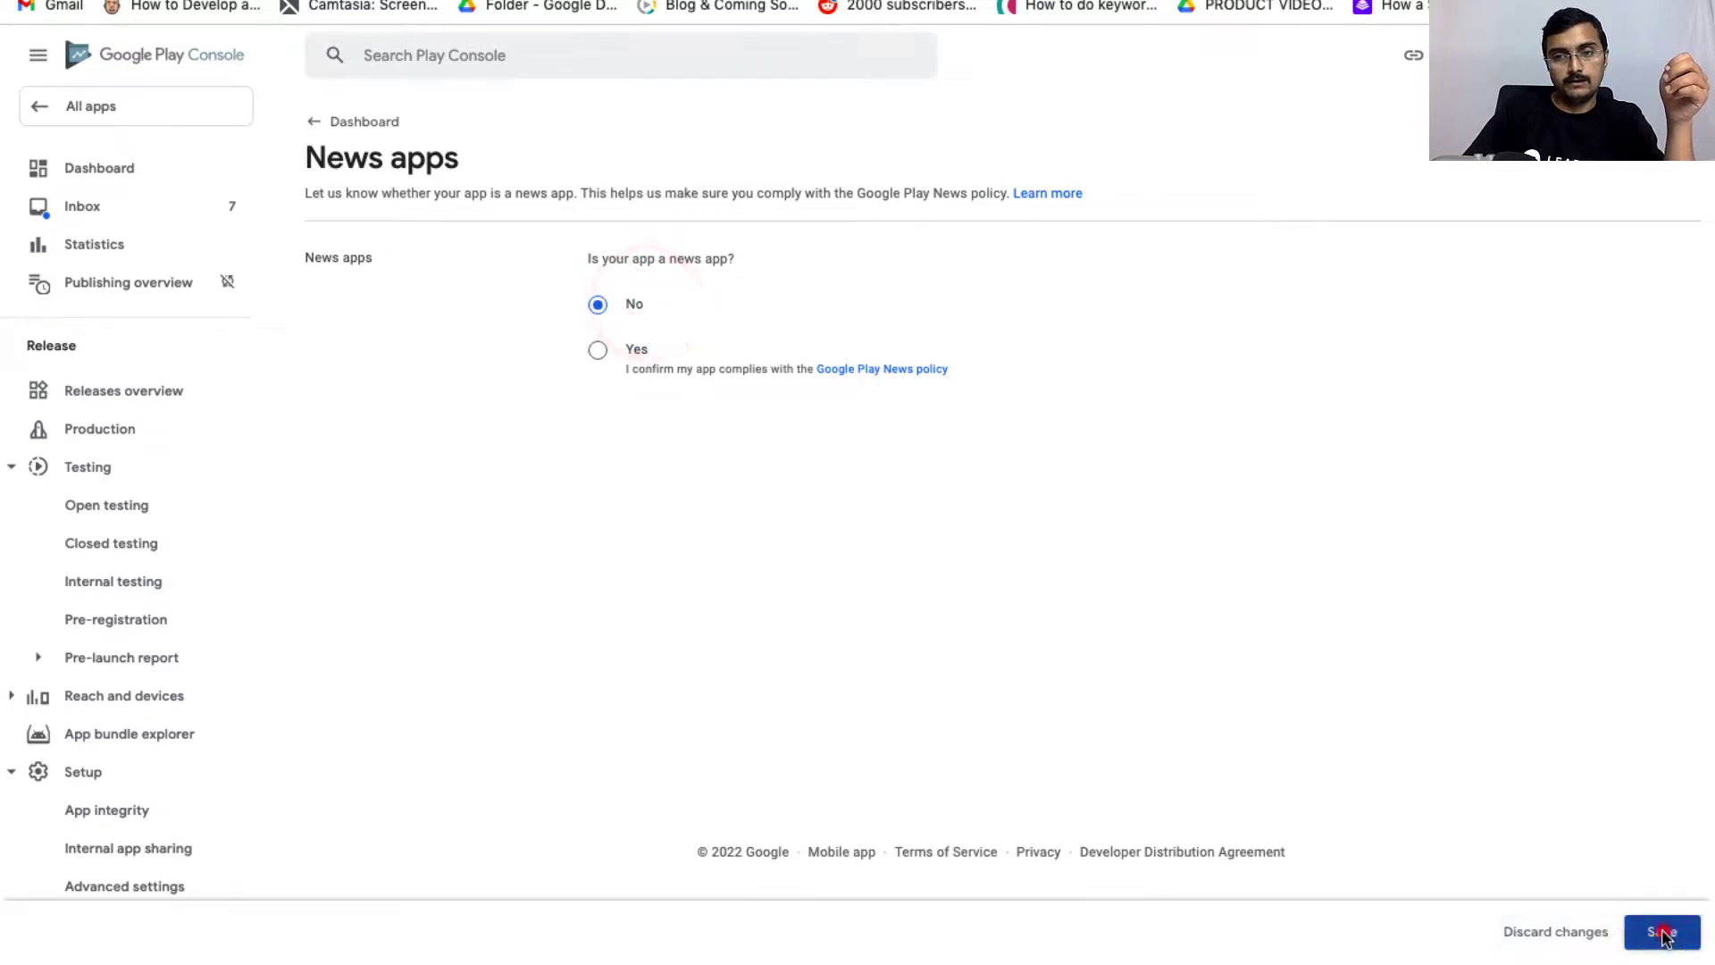
click(1657, 930)
click(335, 120)
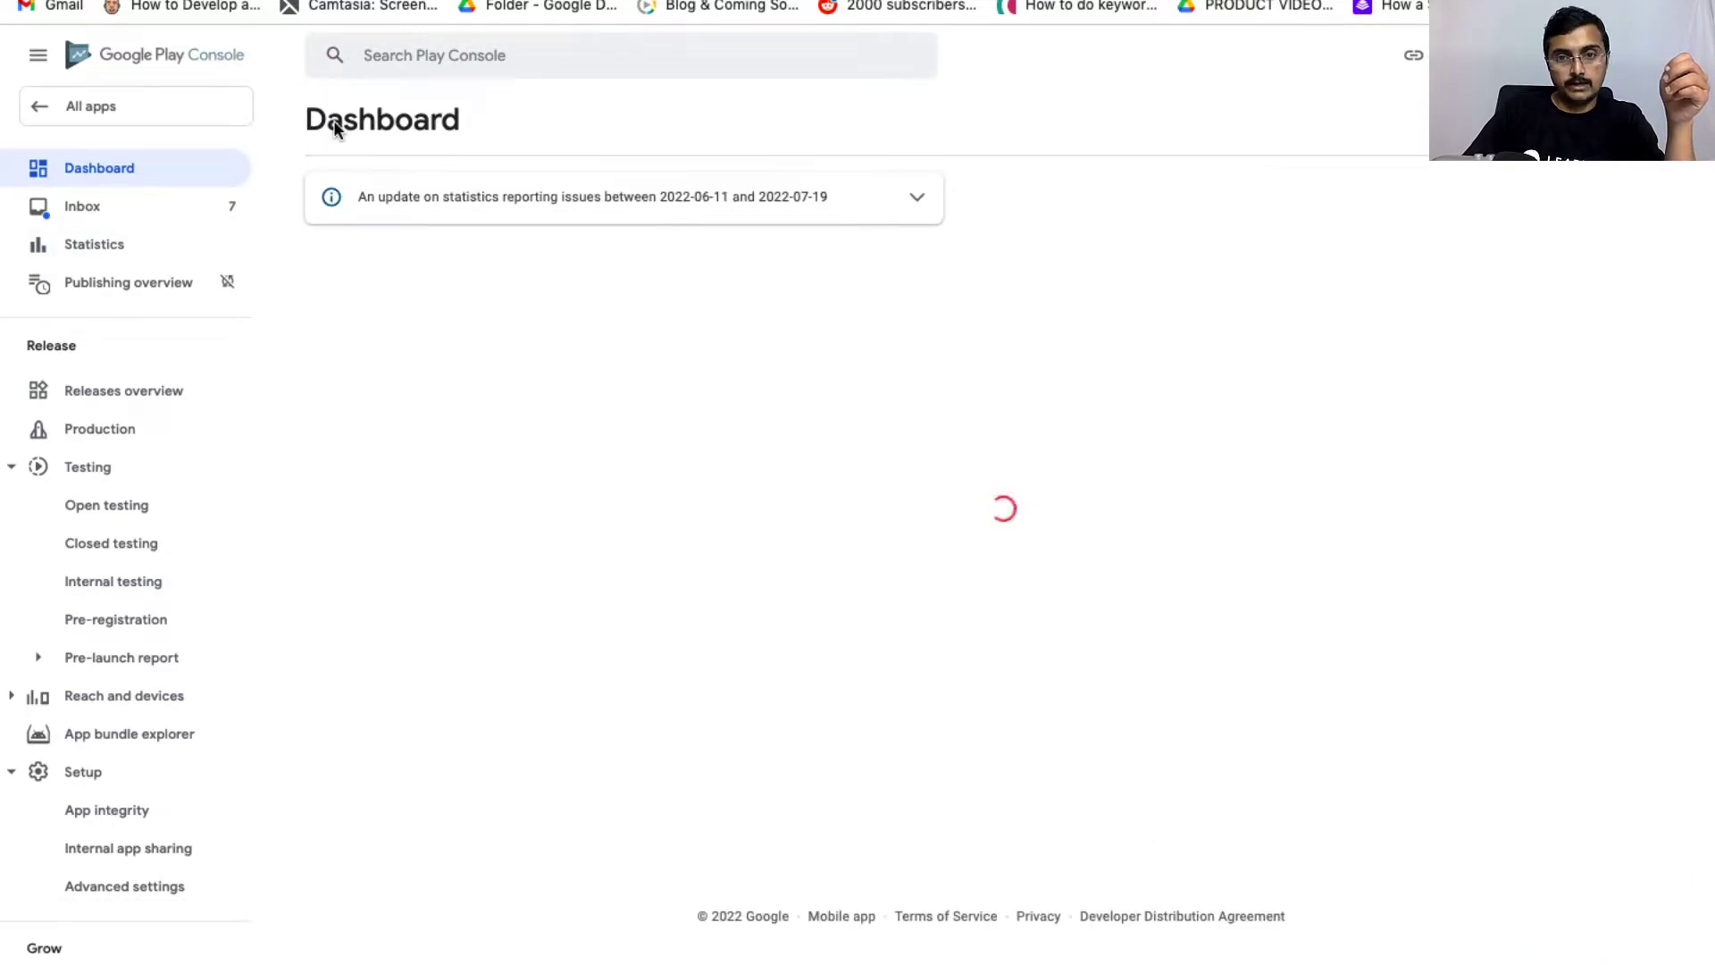
Declare the app is not a publicly available COVID-19 contact tracing or status app and save.
click(695, 572)
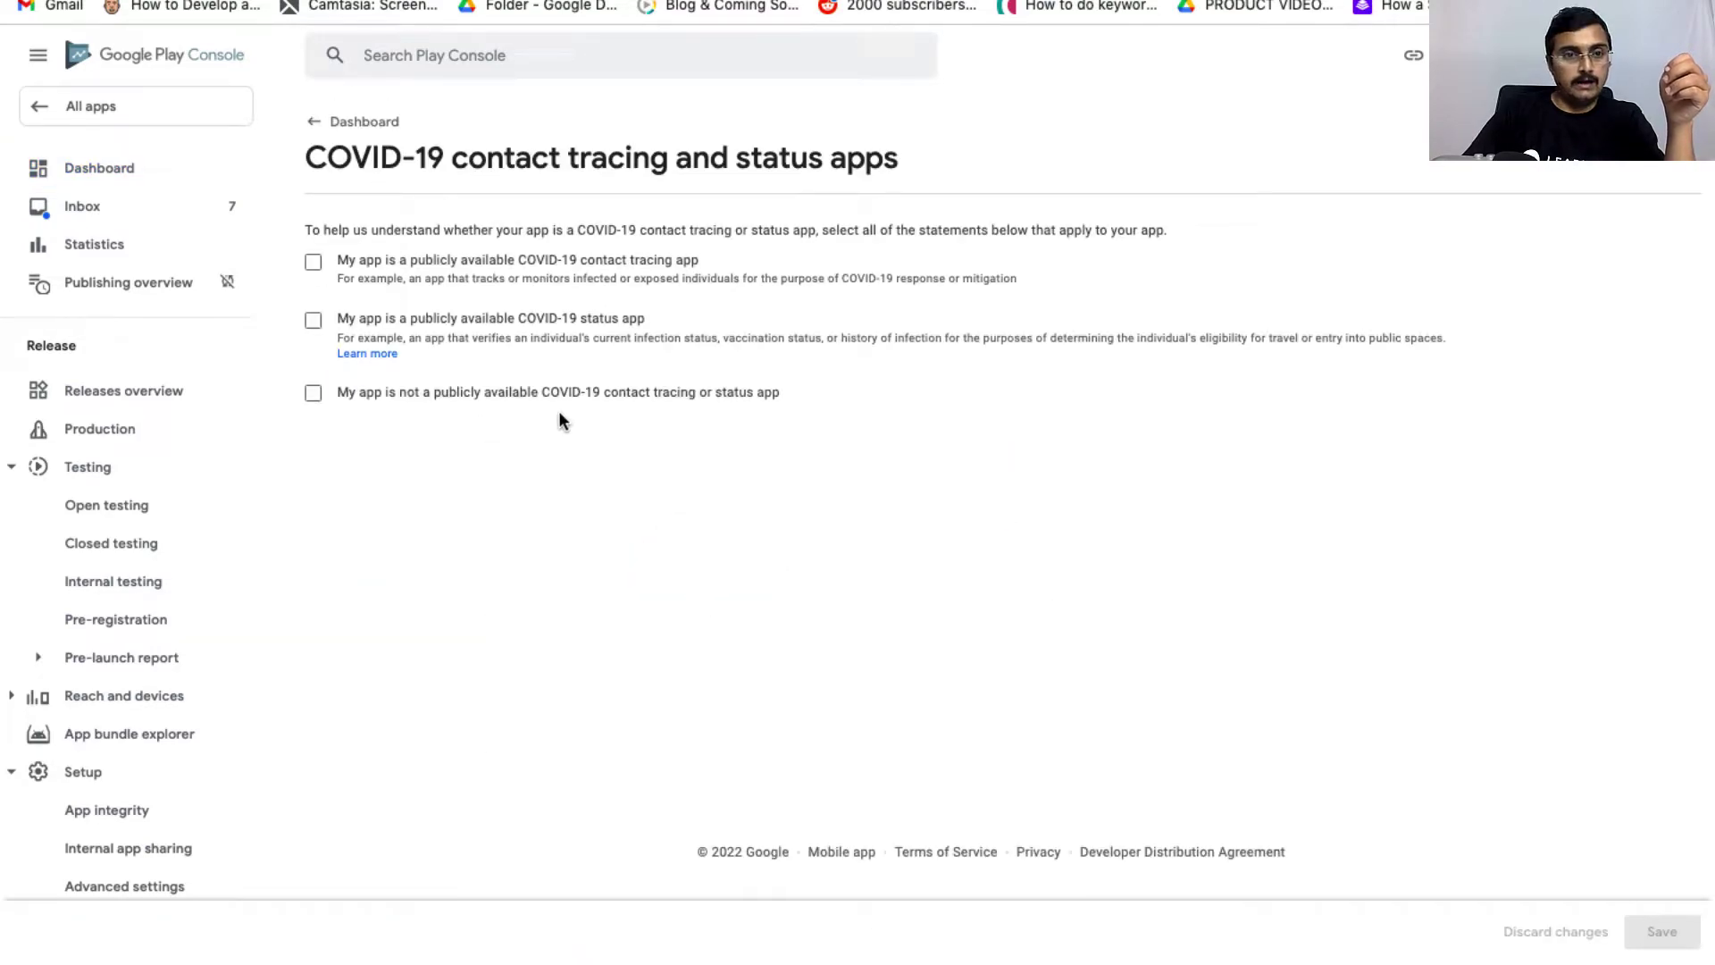
click(482, 398)
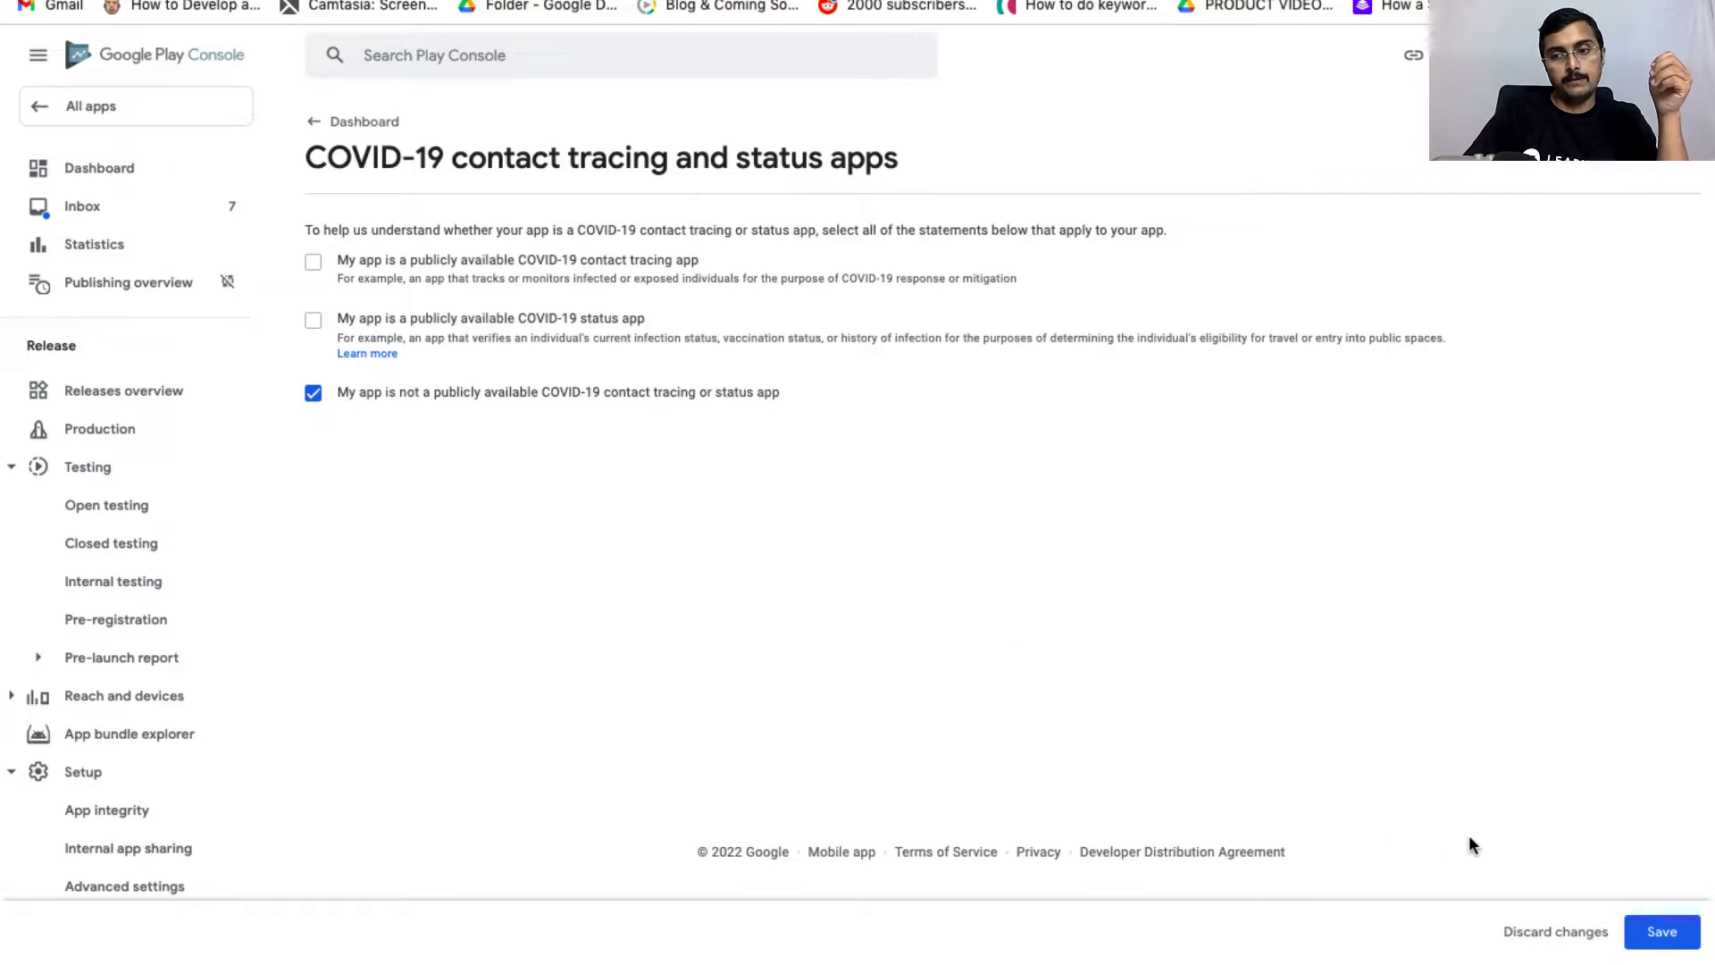
click(1648, 929)
scroll(673, 754, down, 2)
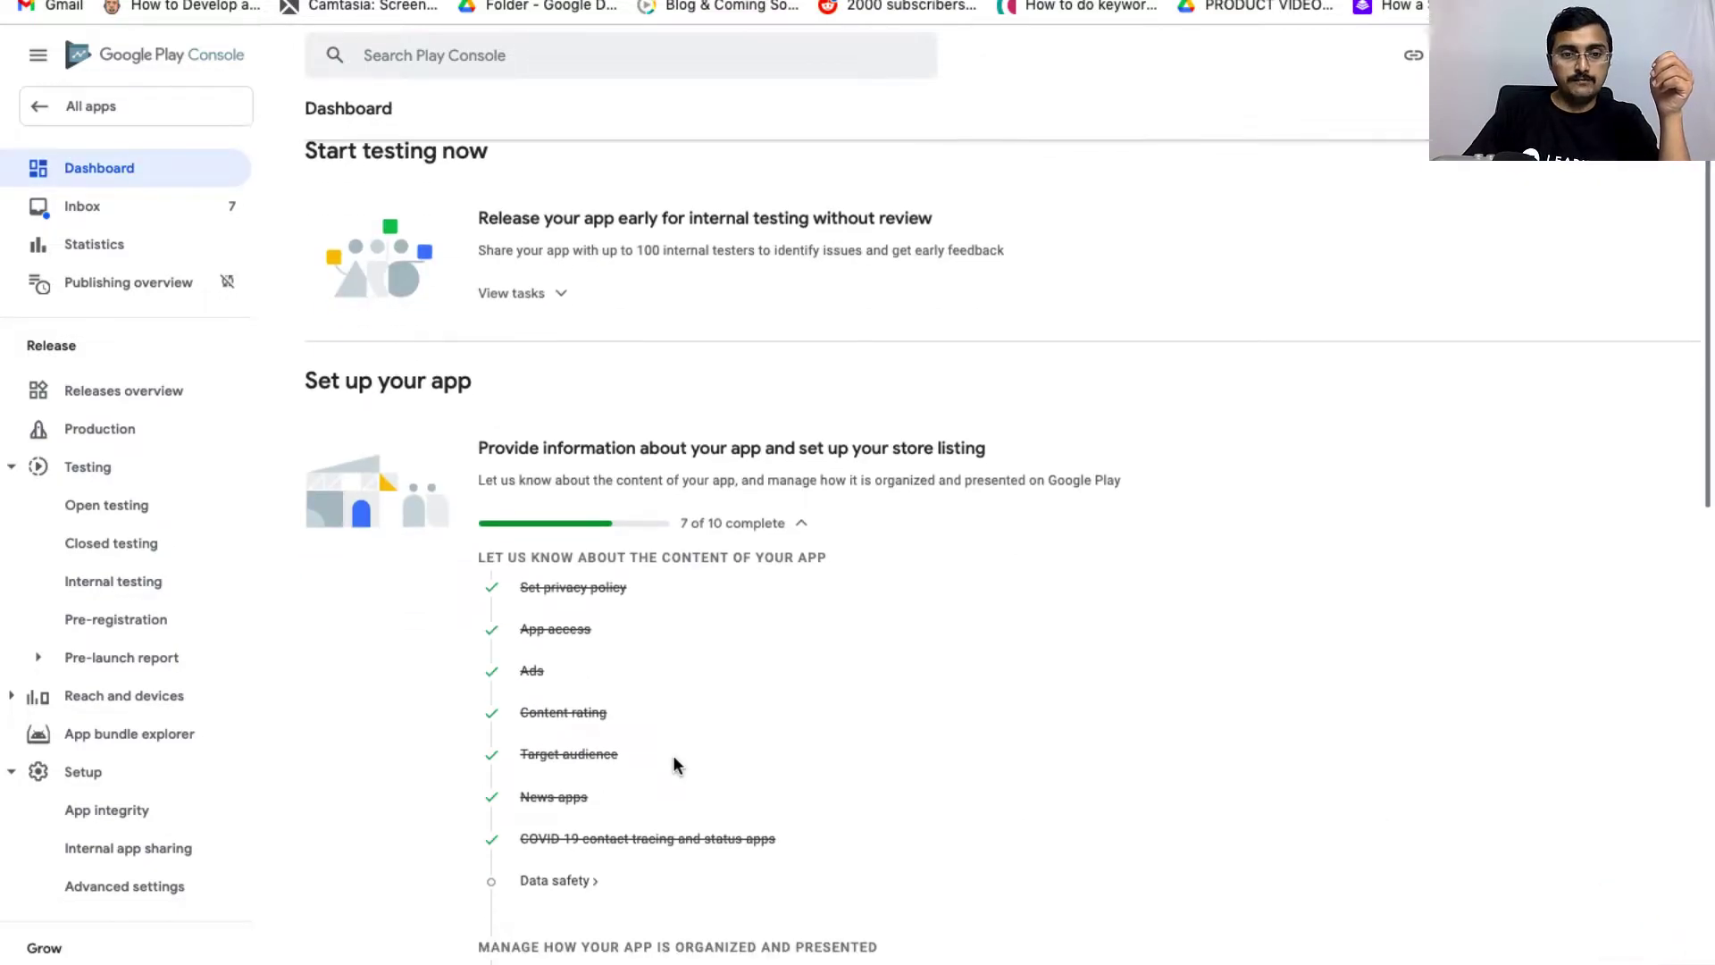
scroll(682, 746, down, 1)
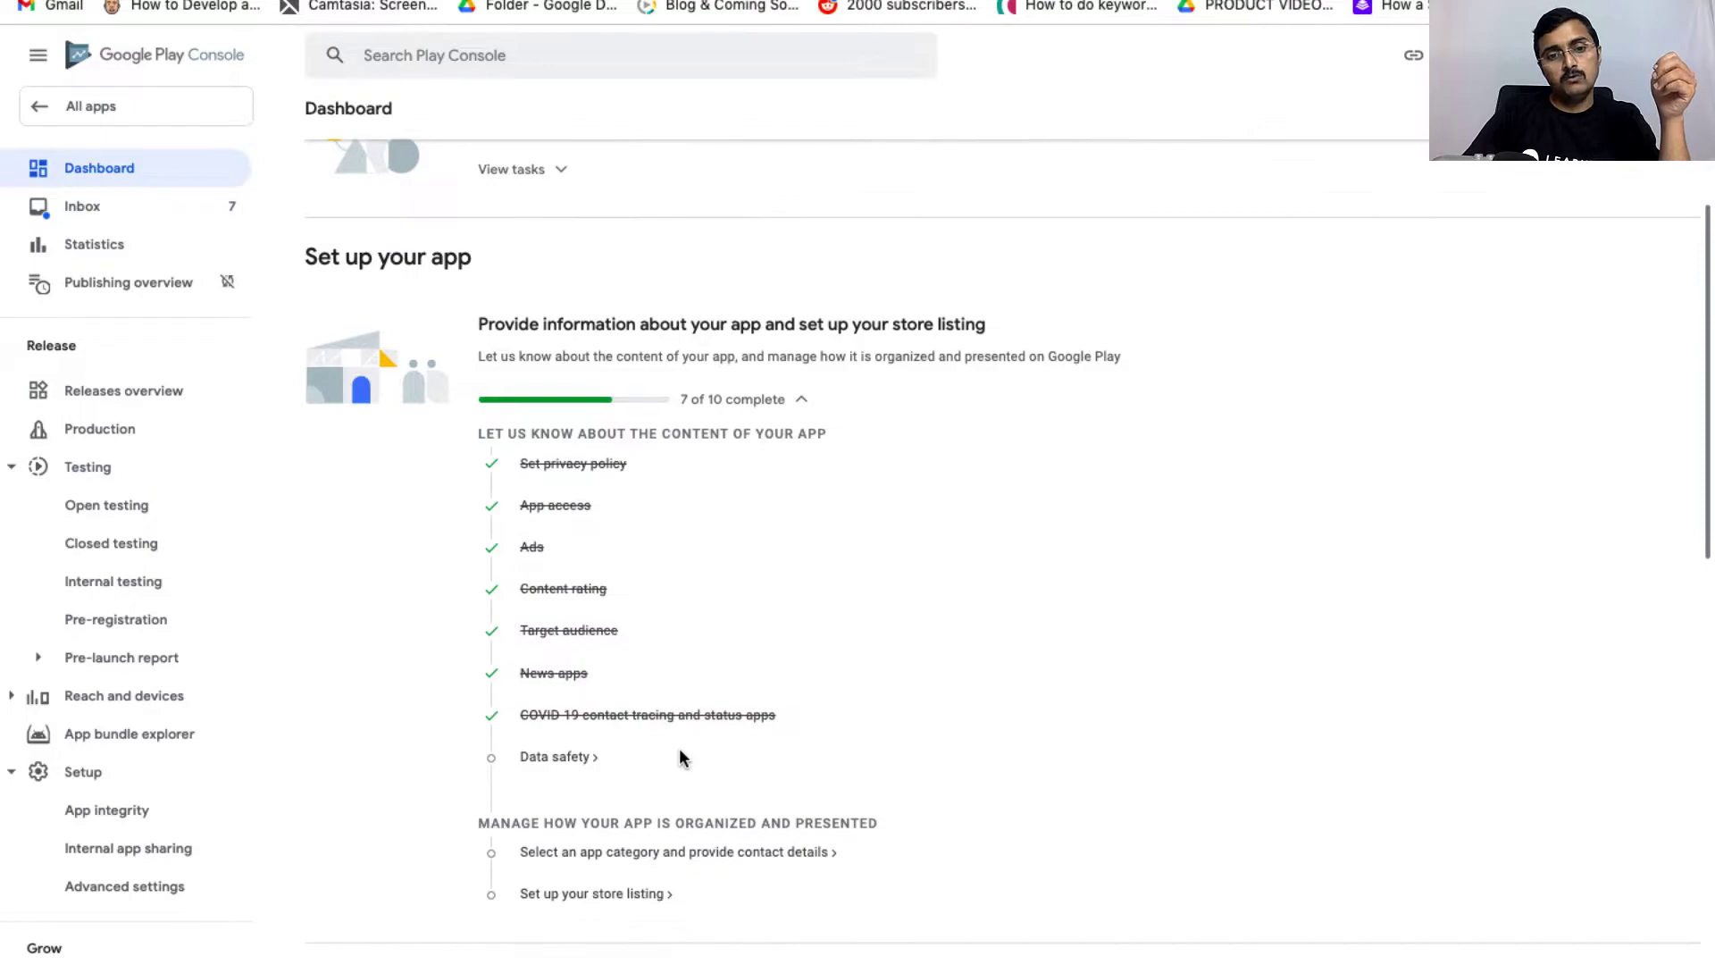
click(568, 759)
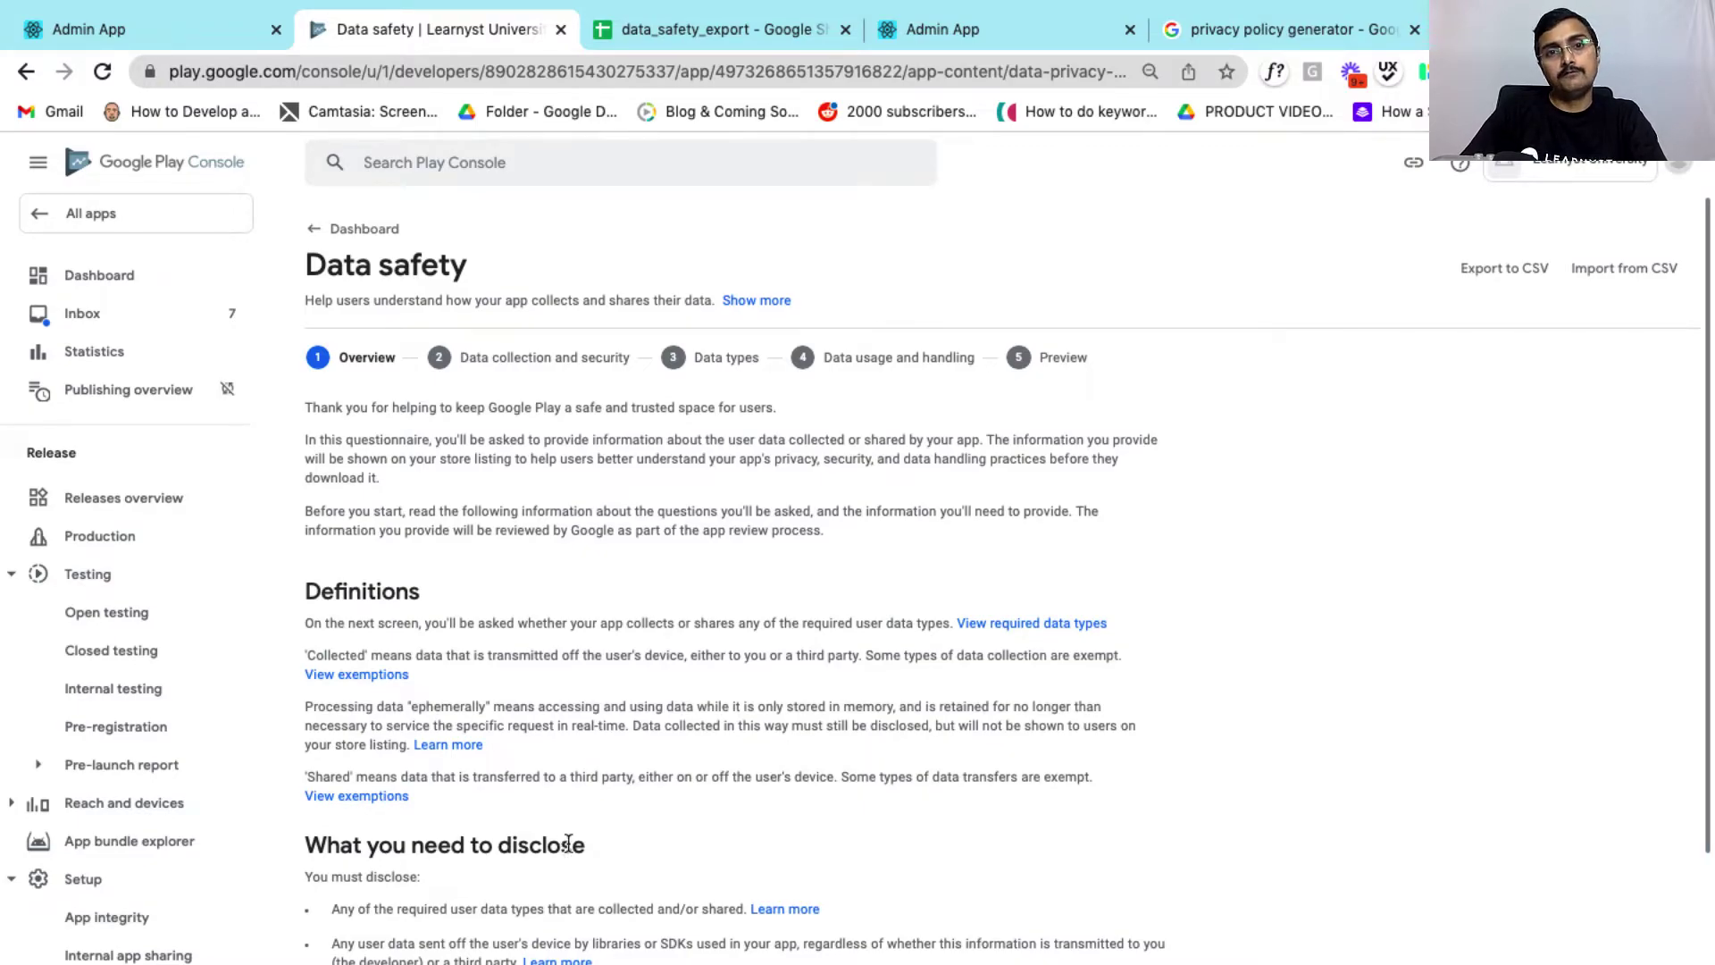
Download the data_safety_export spreadsheet from Google Sheets as a CSV file.
click(728, 32)
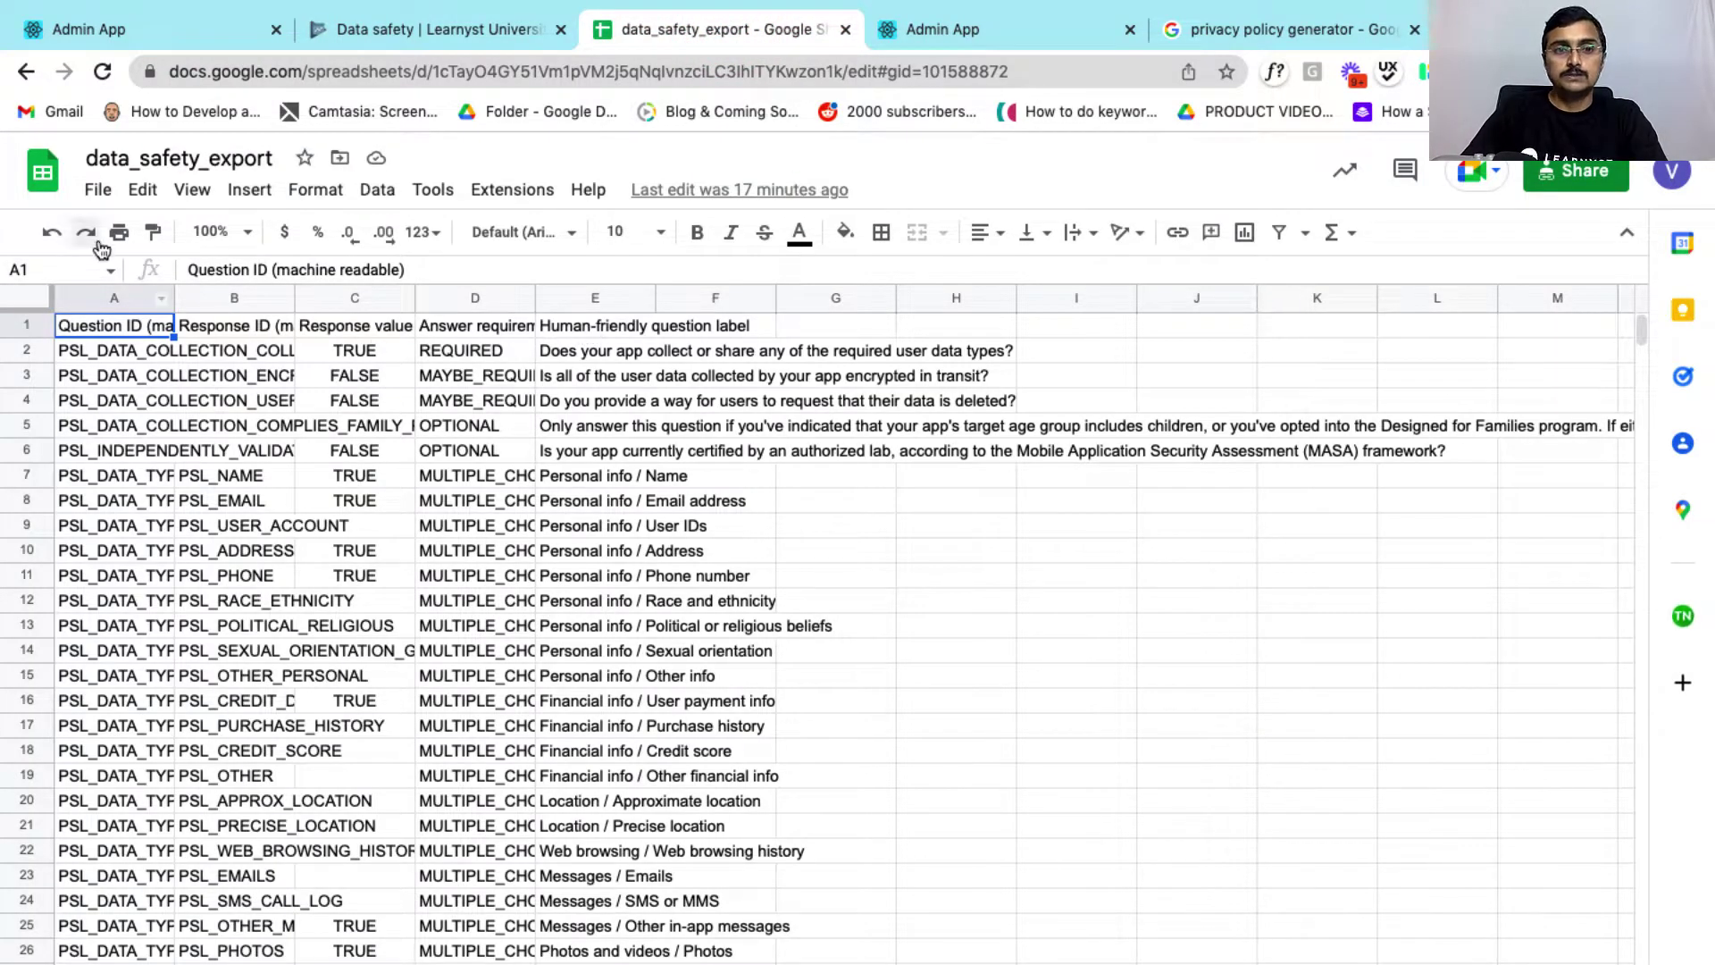
scroll(186, 744, down, 3)
scroll(186, 744, up, 3)
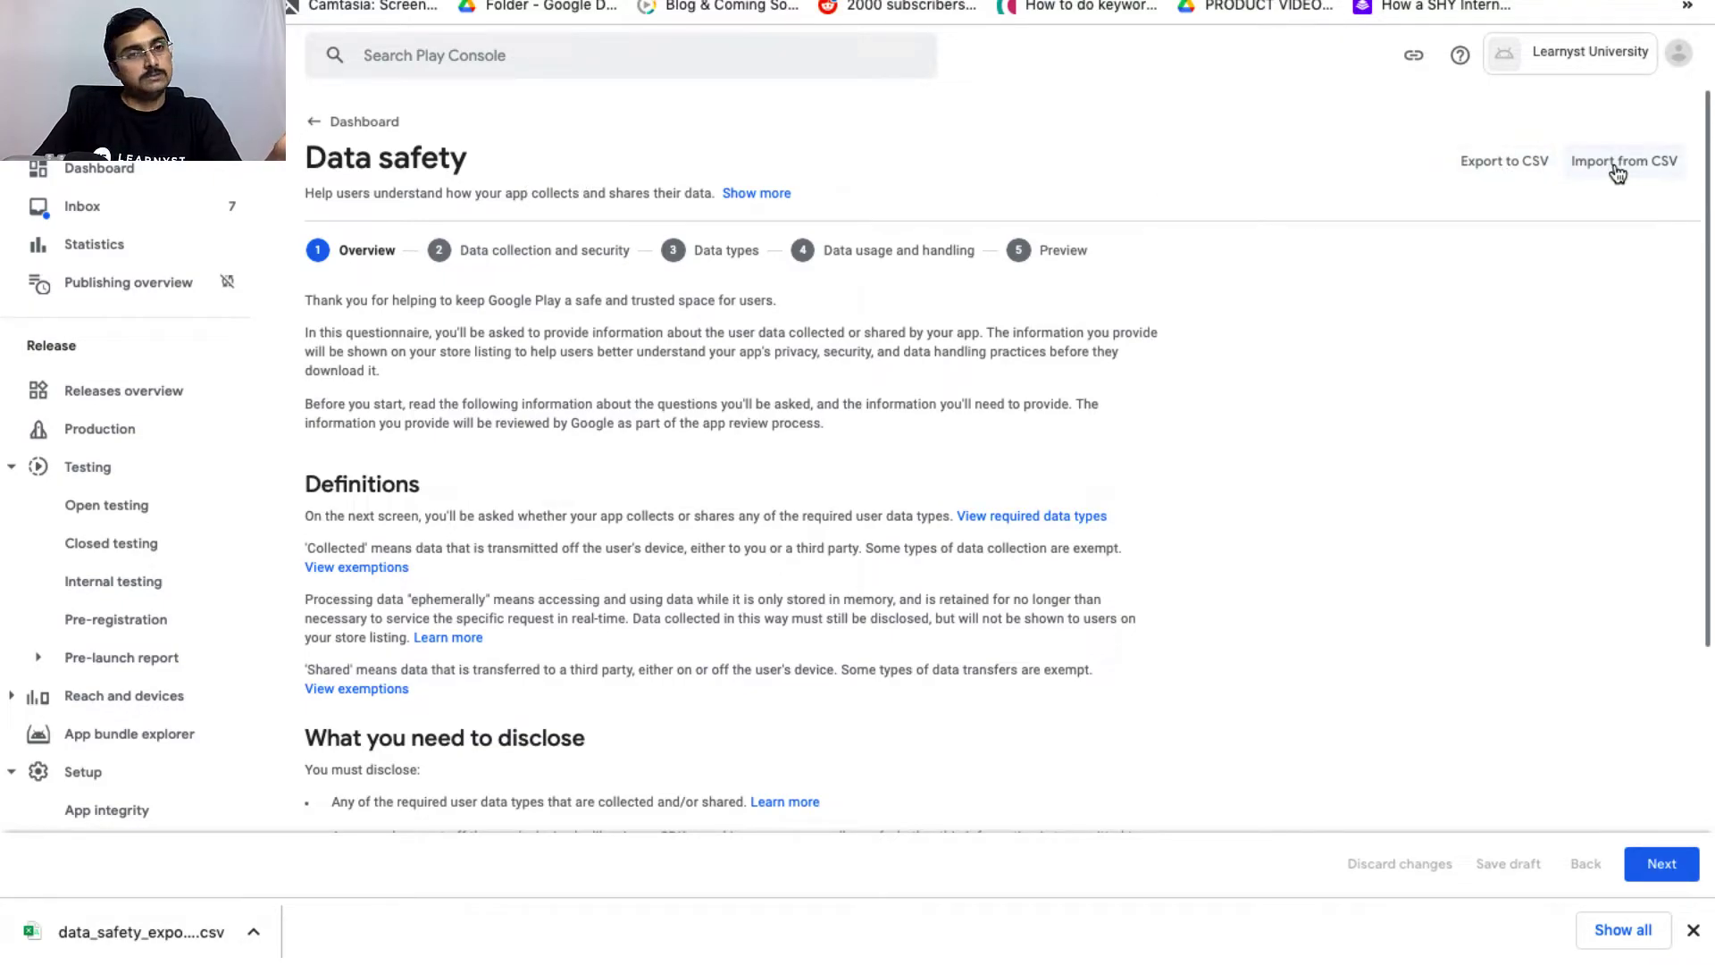
Import the Data safety answers from data_safety_export.csv, overwriting the form.
click(1616, 170)
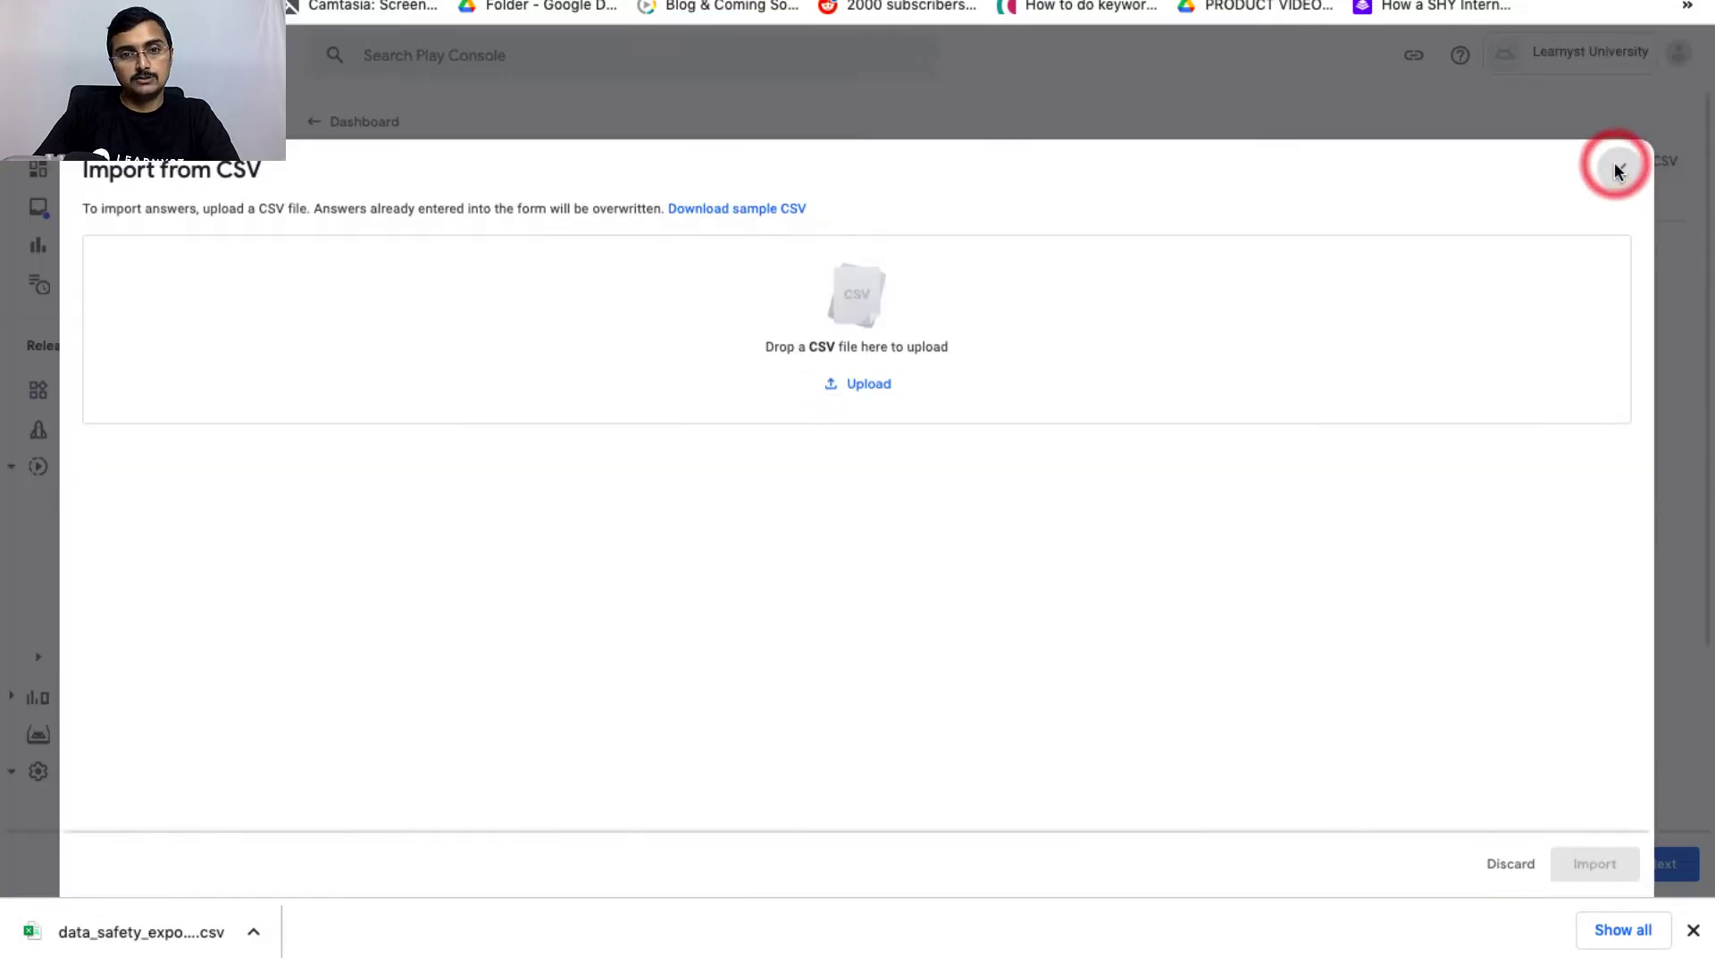
click(836, 386)
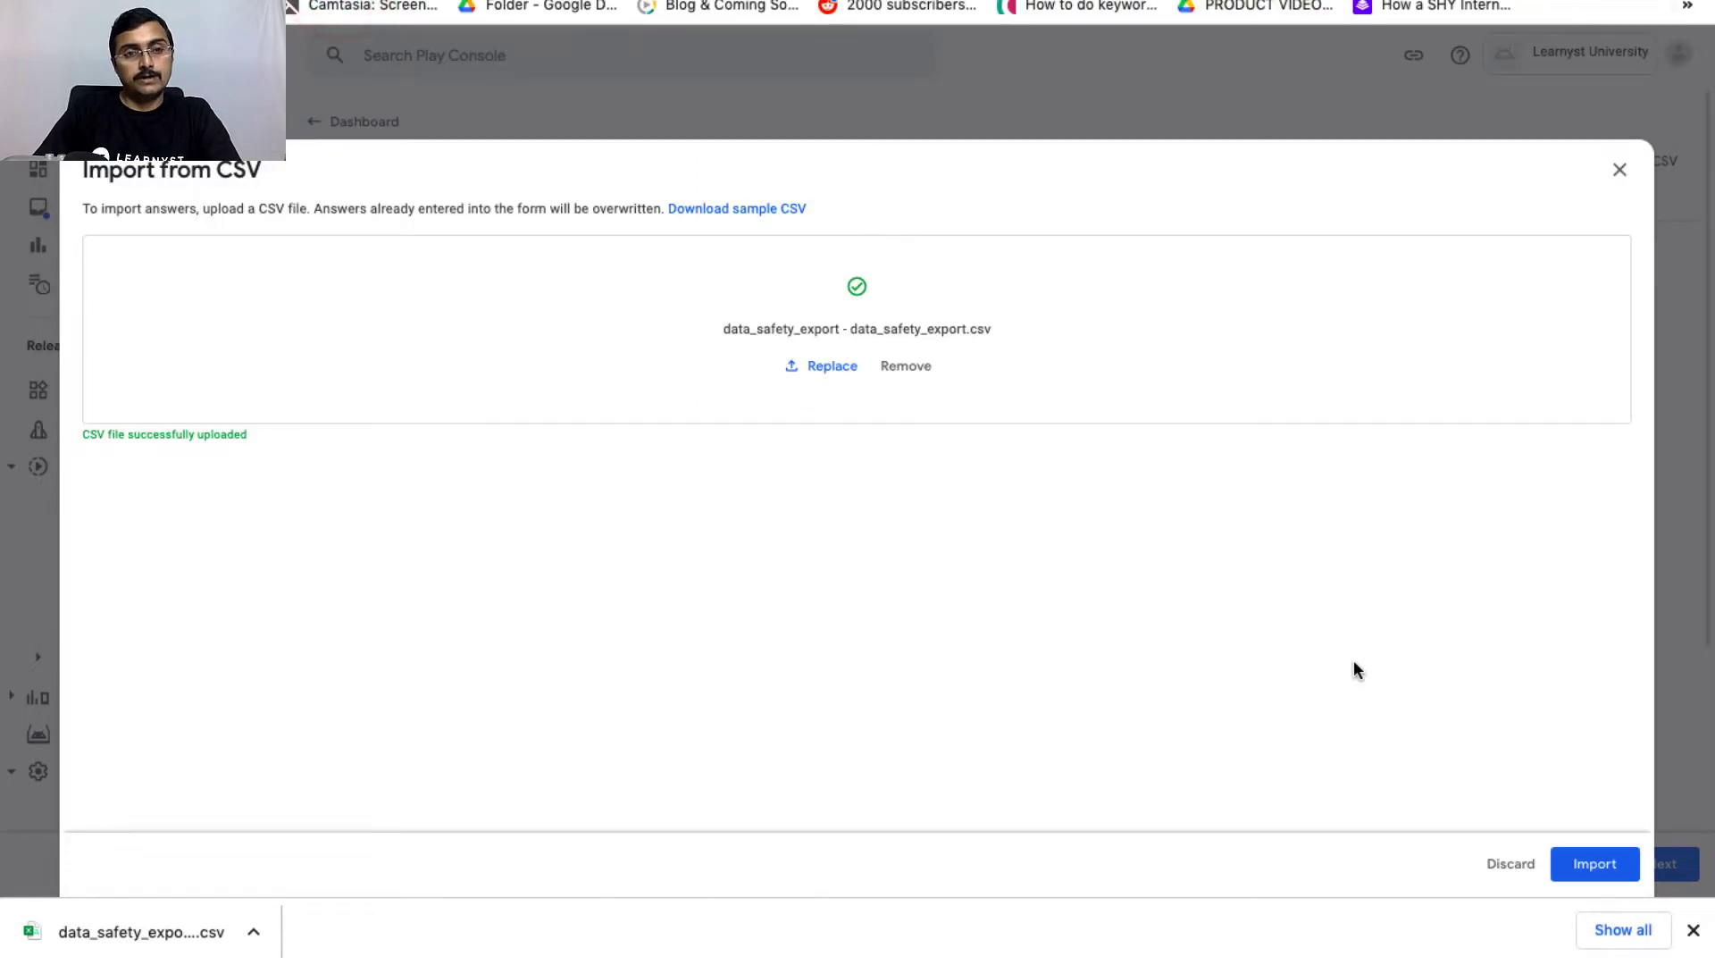
click(1599, 867)
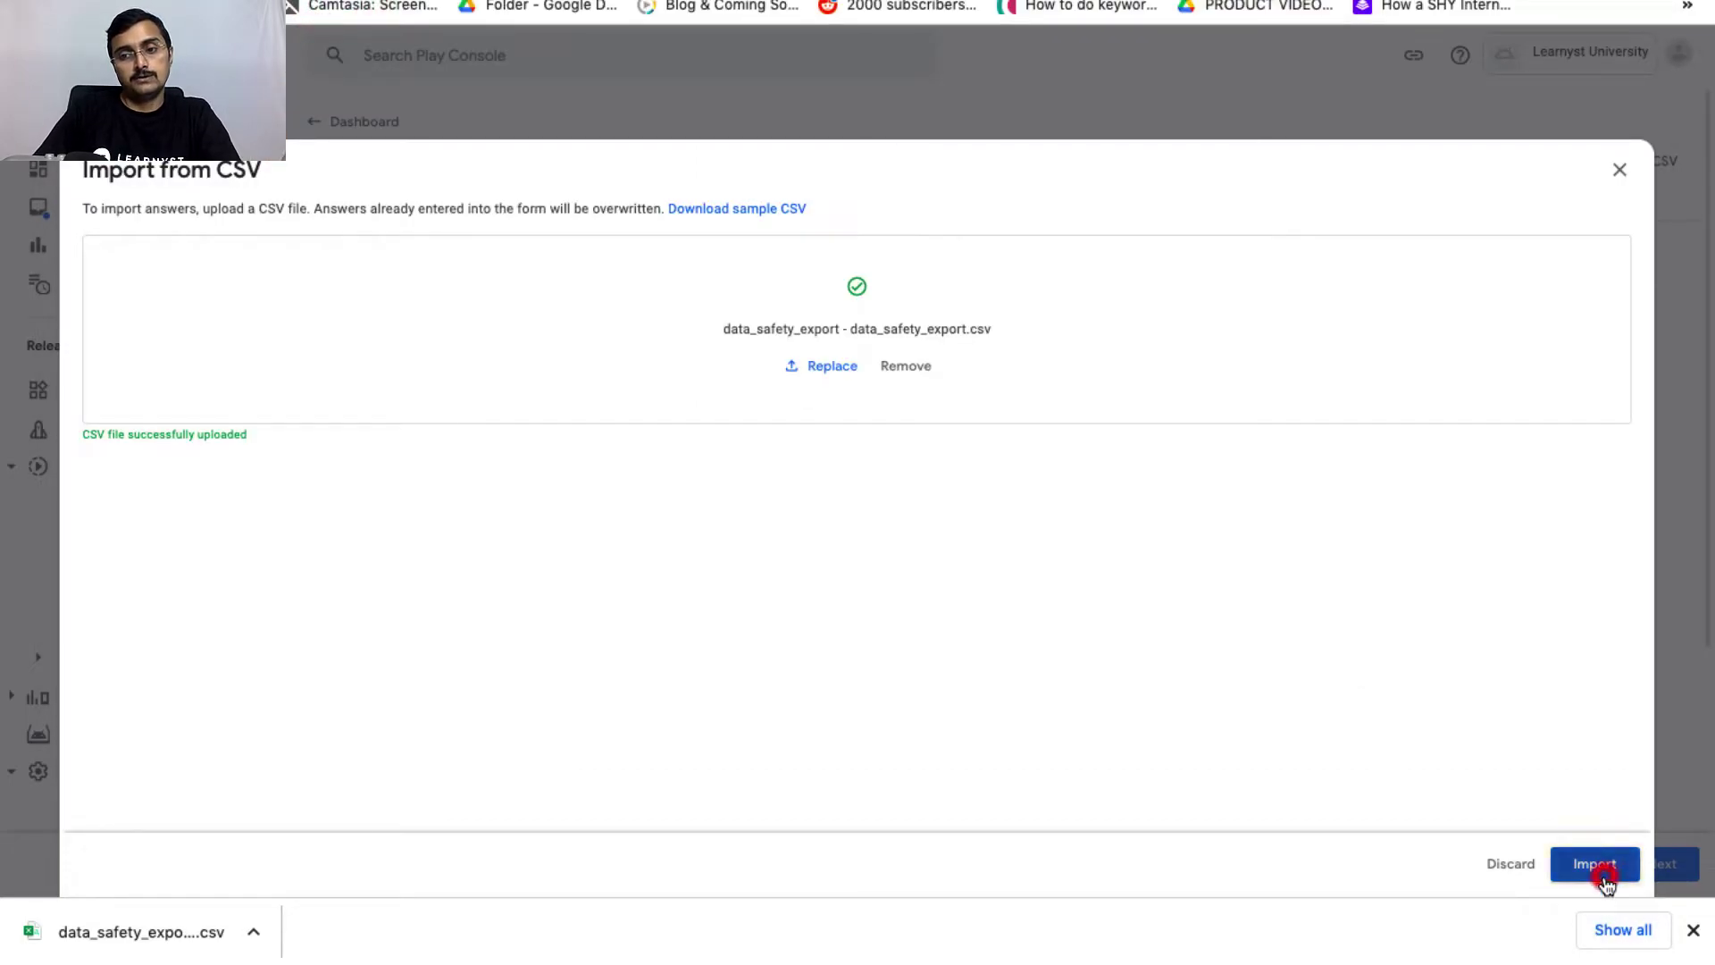
click(997, 513)
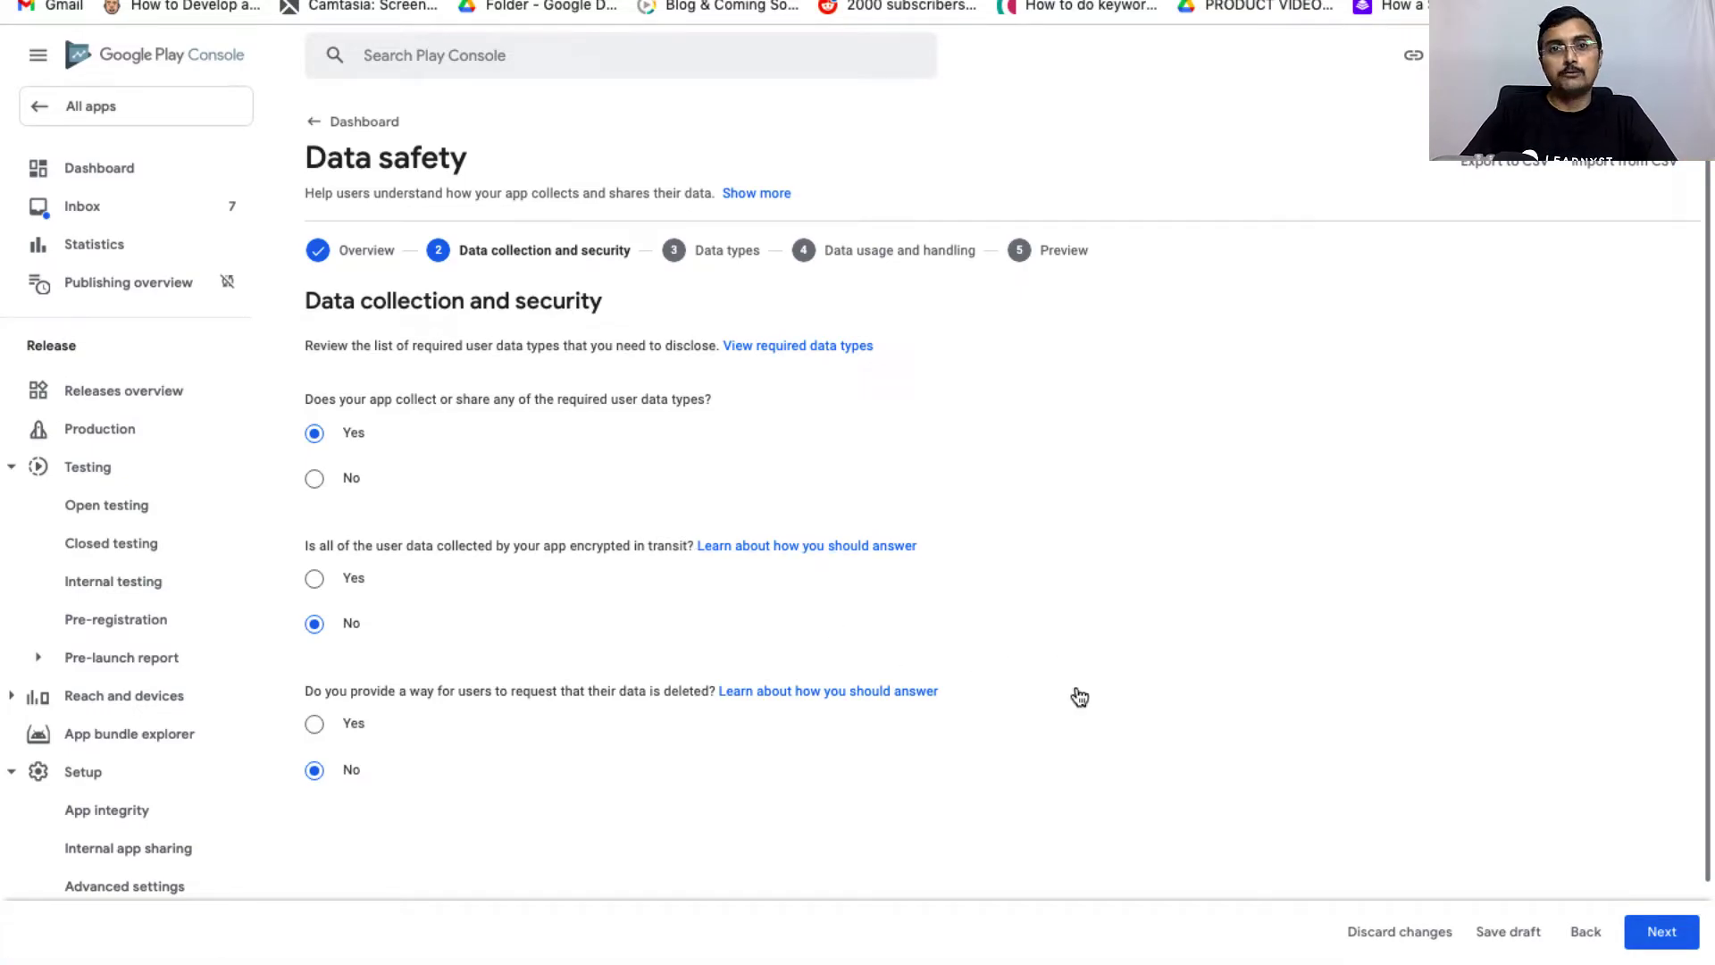
Step through the Data safety form and submit it with no data collected or shared.
click(1675, 943)
click(1669, 937)
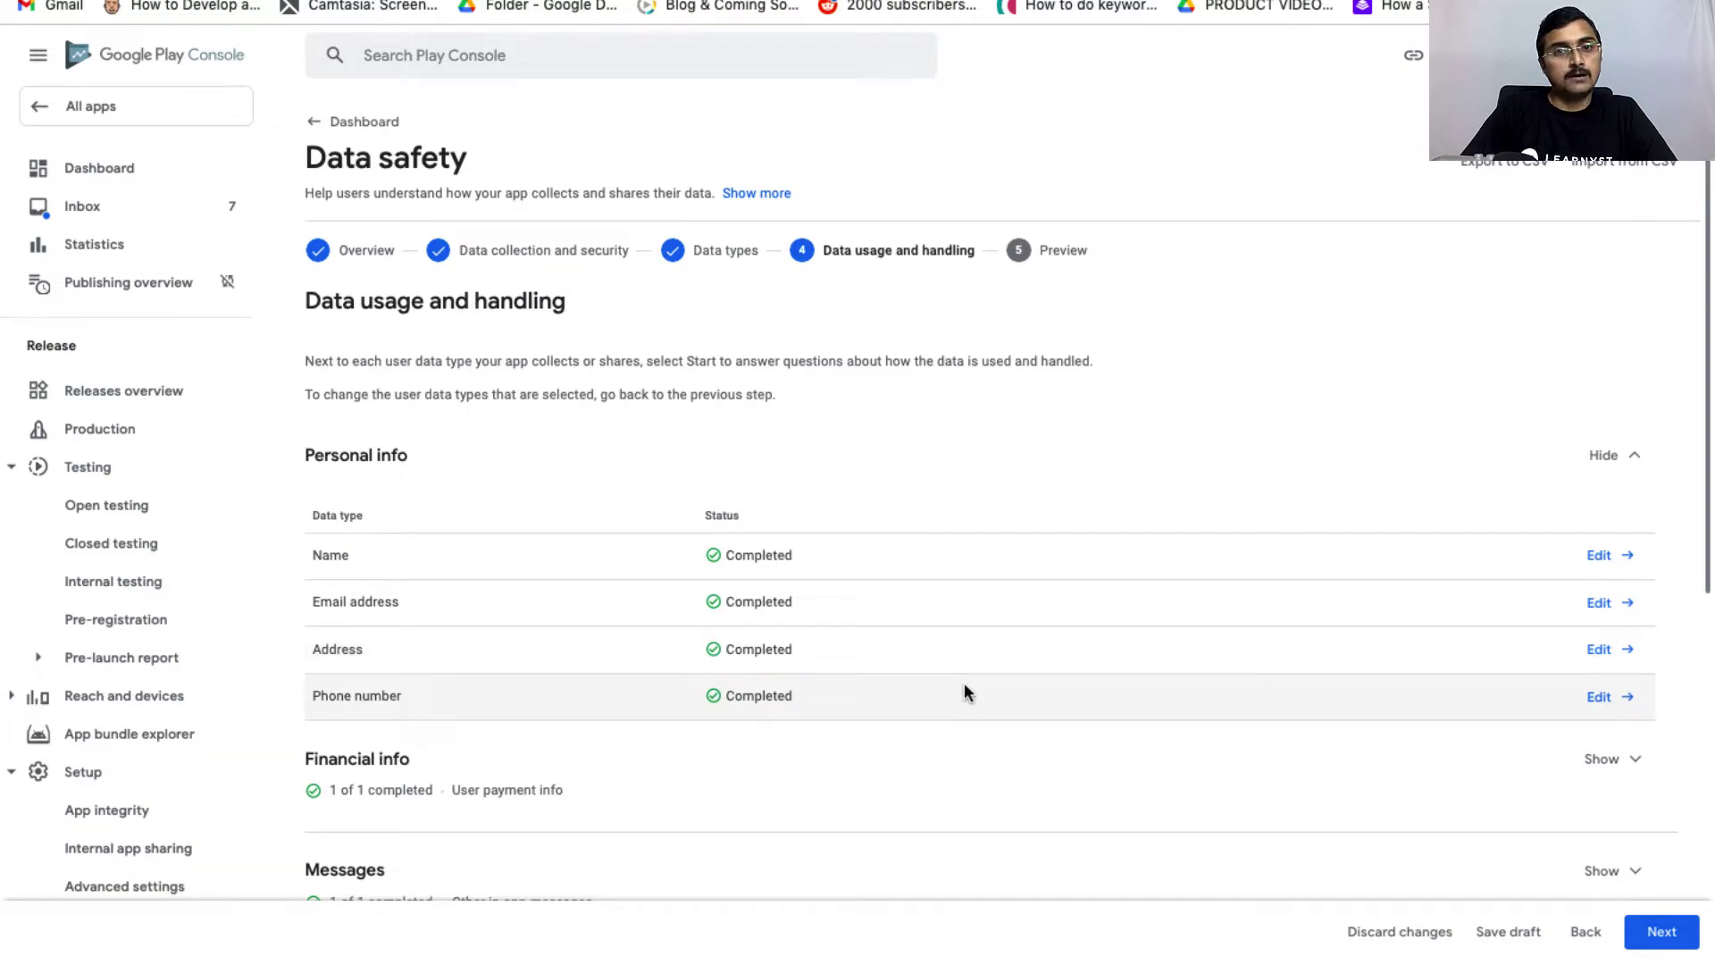
click(1674, 935)
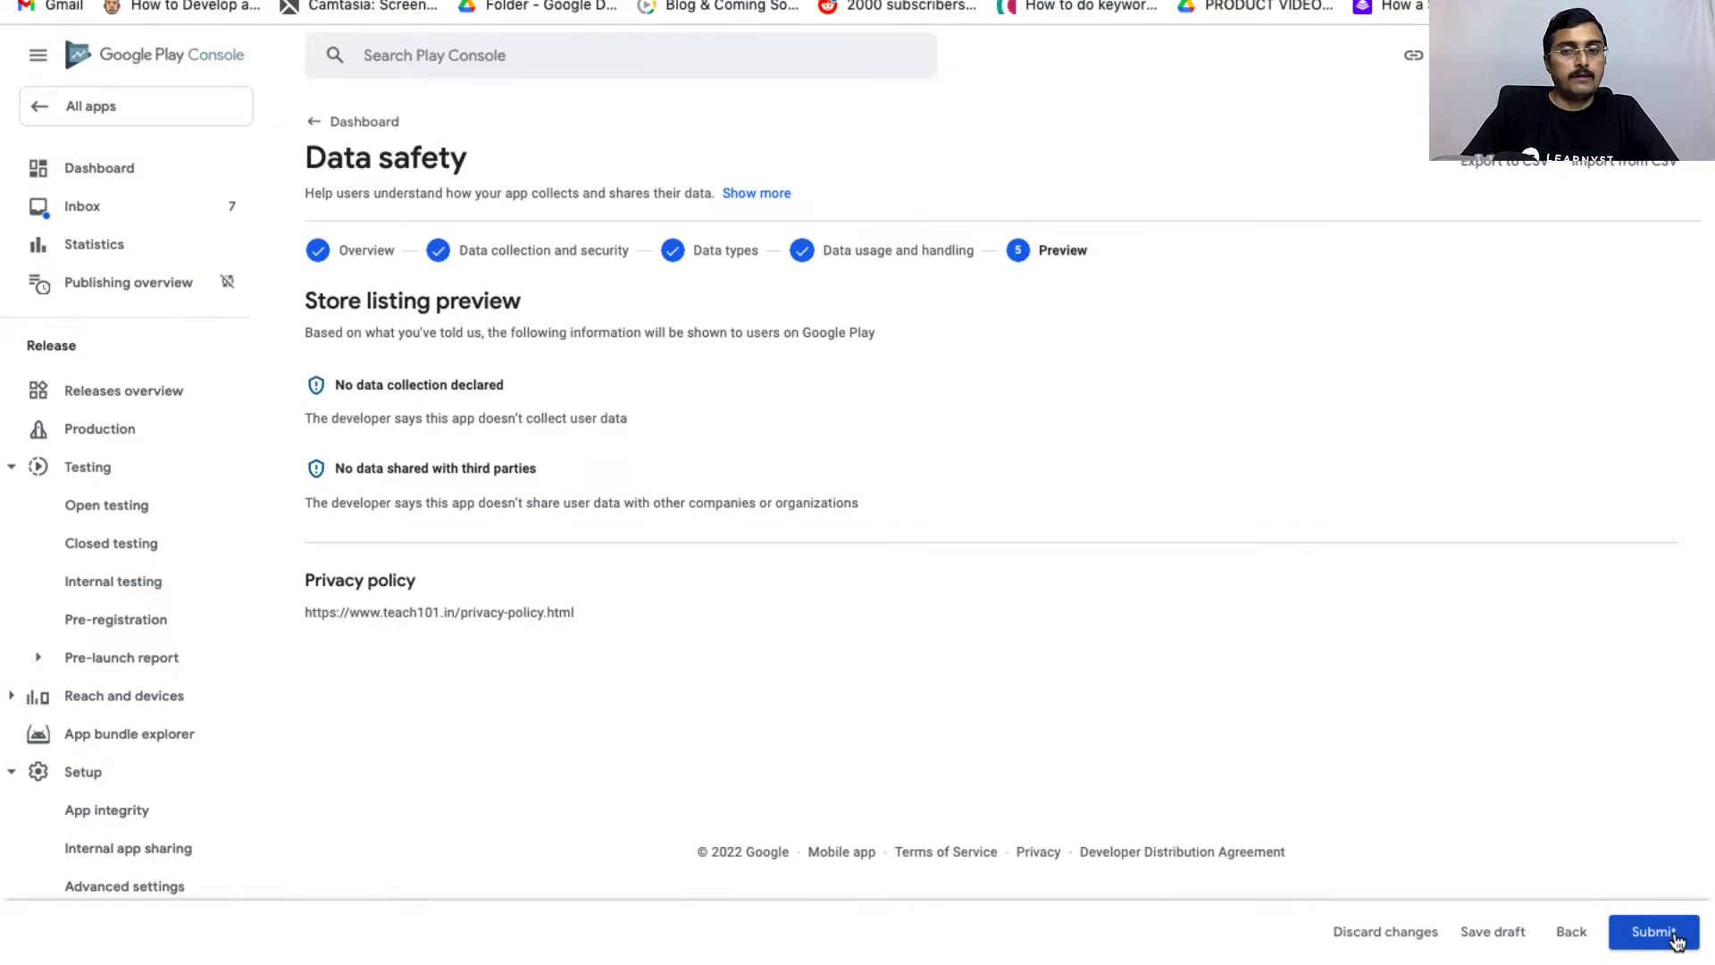
click(1674, 936)
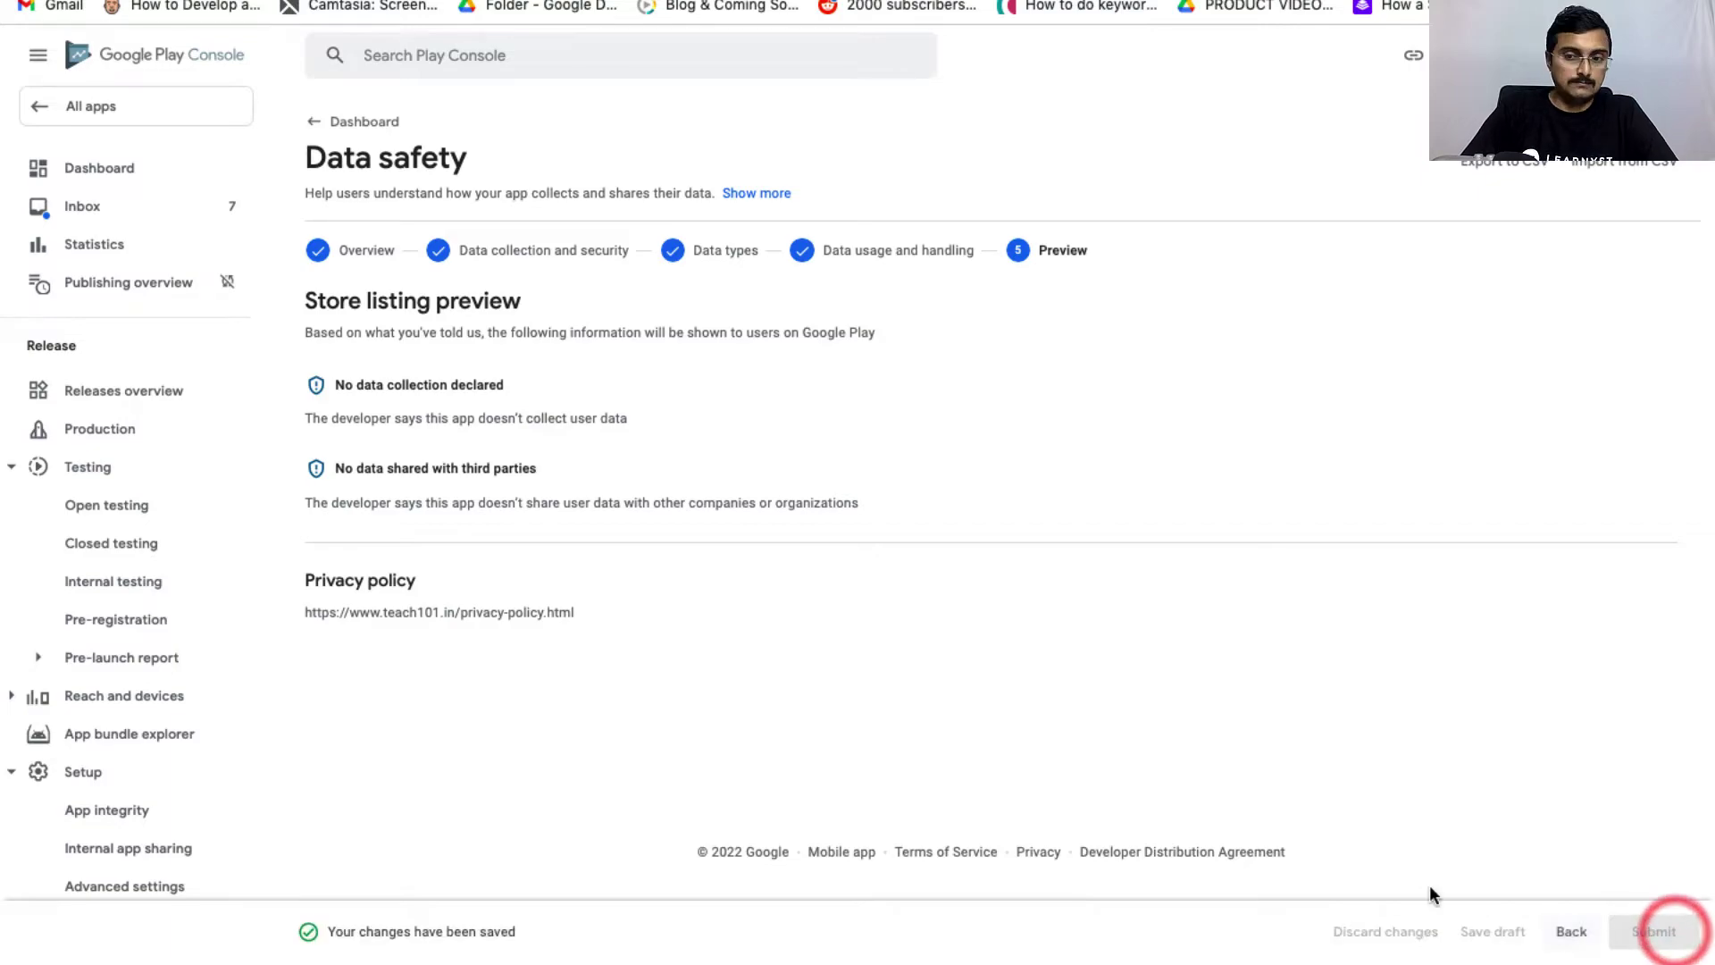
click(319, 125)
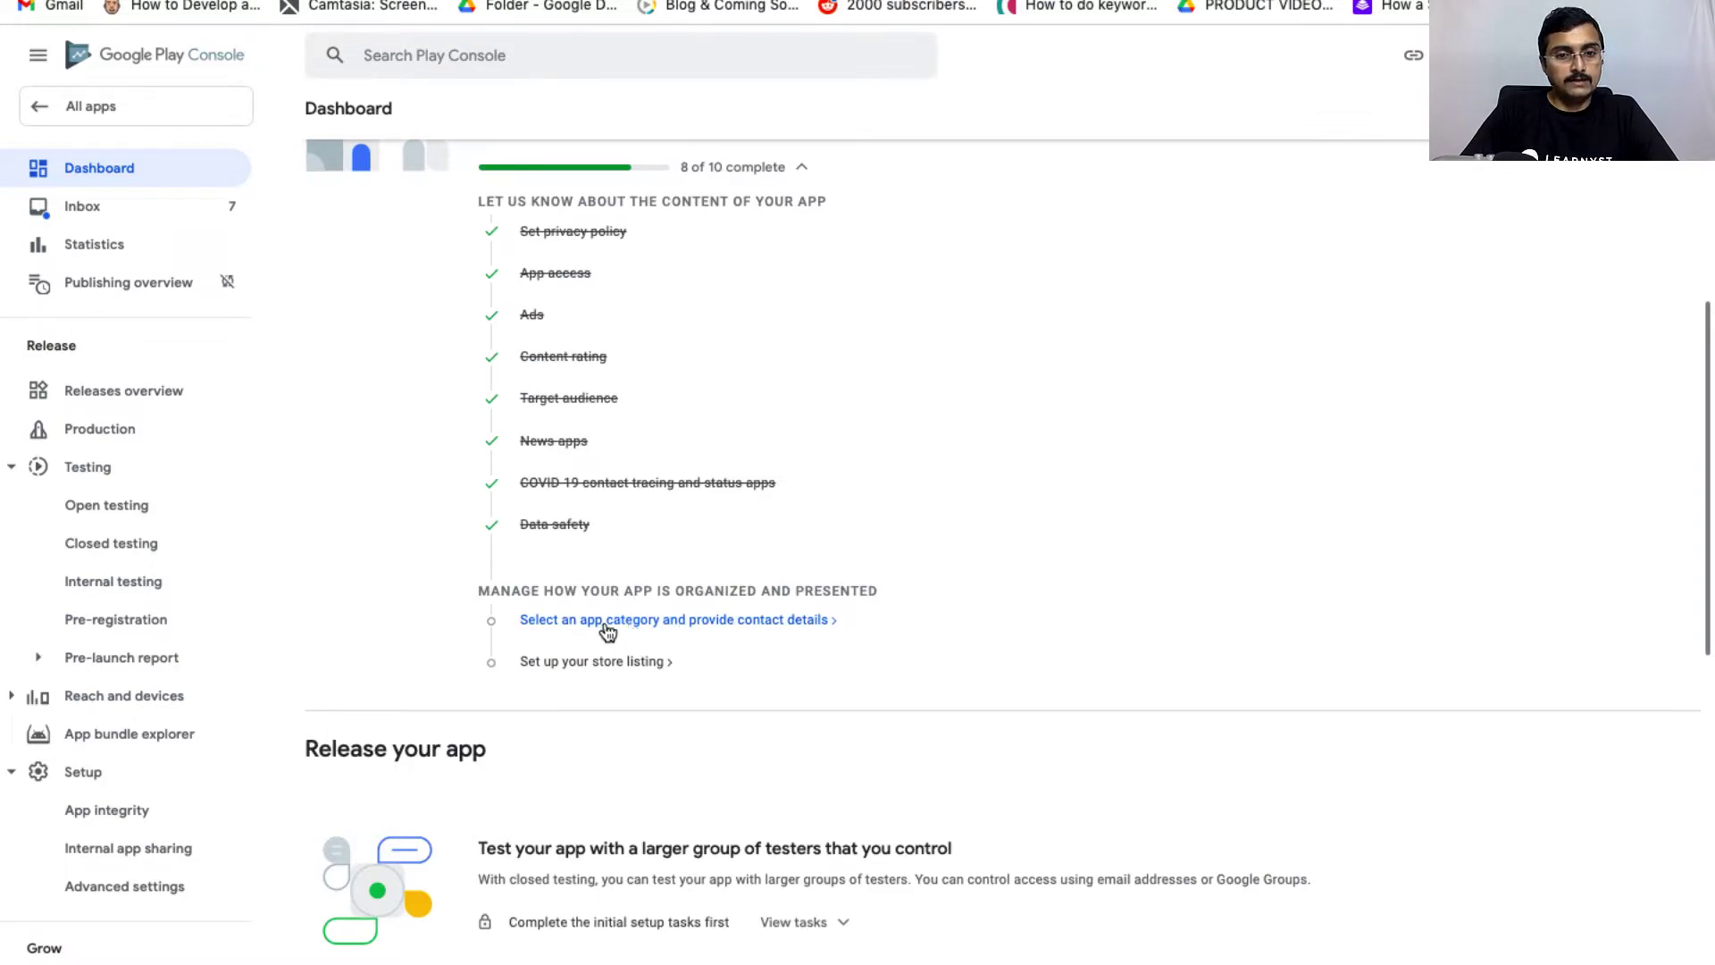
Set the app category to Education in Store settings.
click(605, 624)
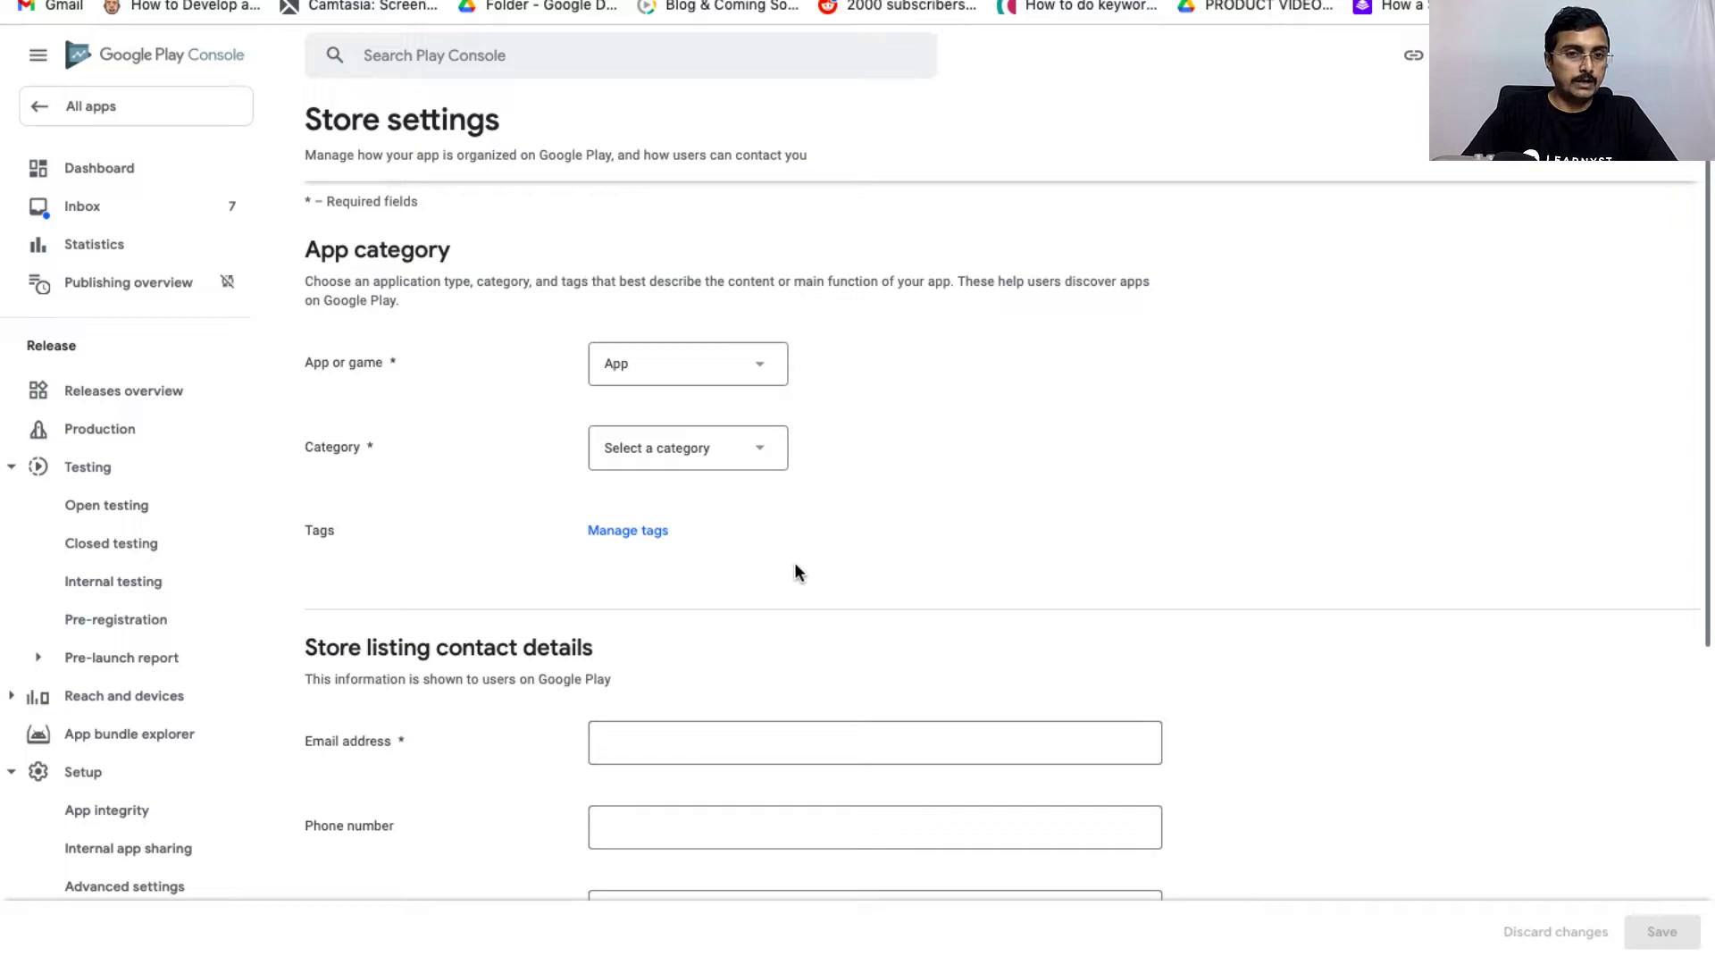
click(772, 449)
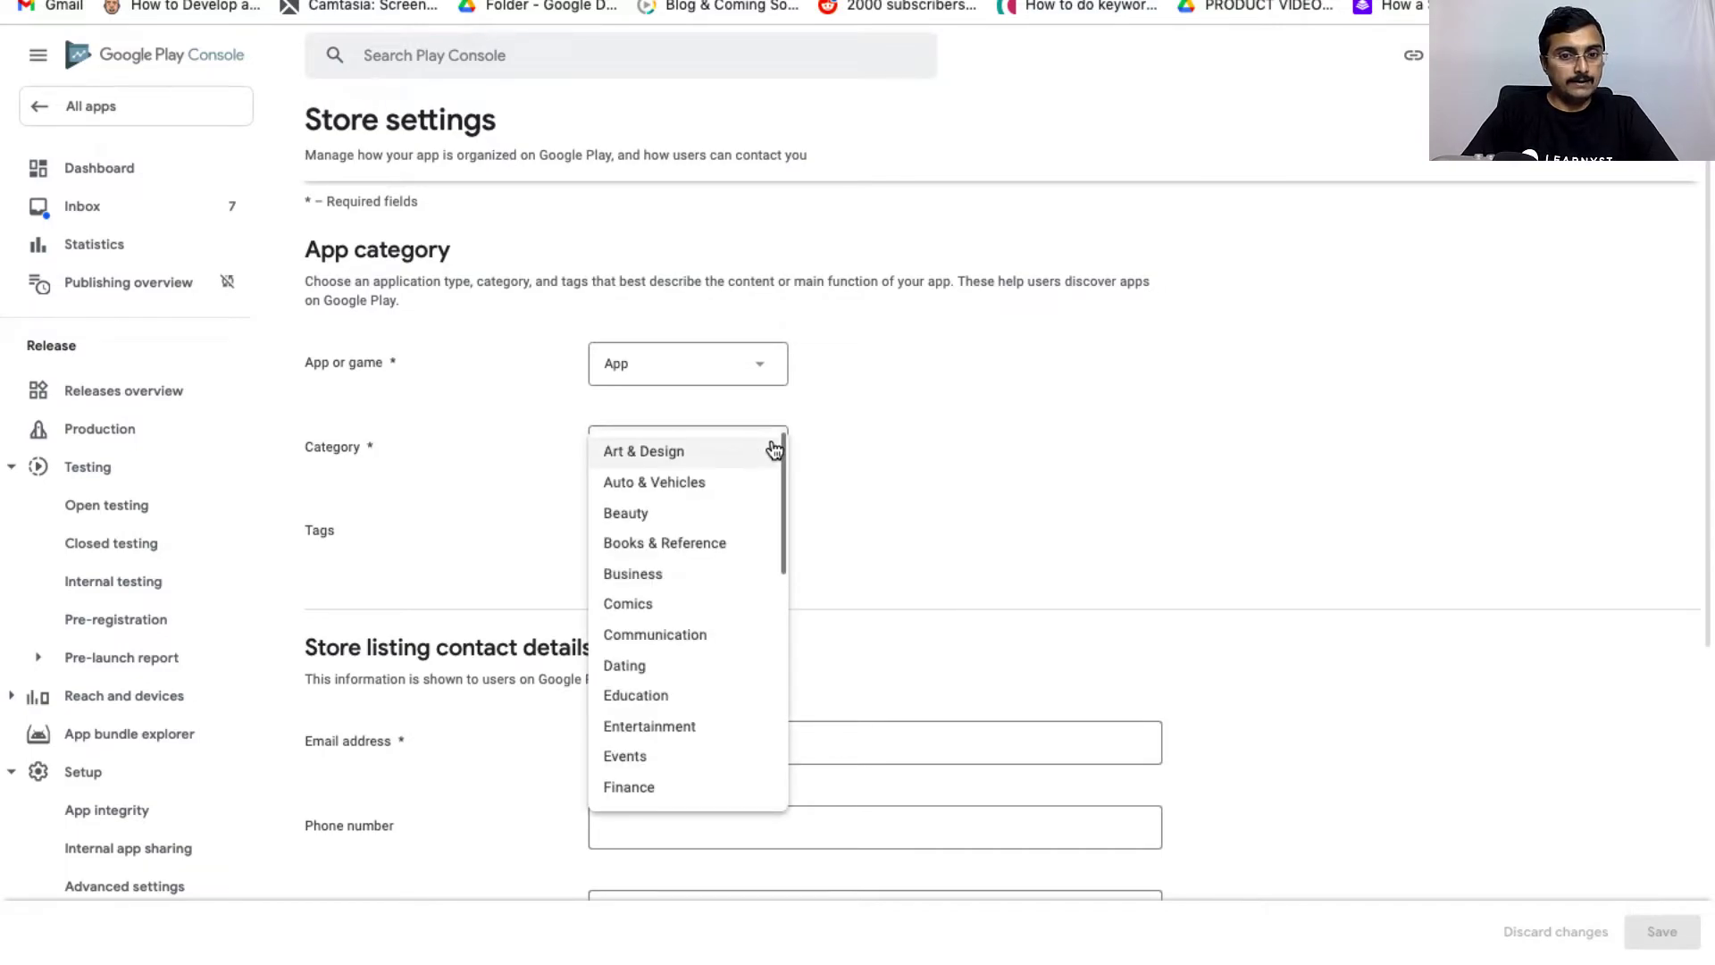
click(694, 694)
Add the Education tag, found by searching 'edu', and save the store settings.
click(651, 537)
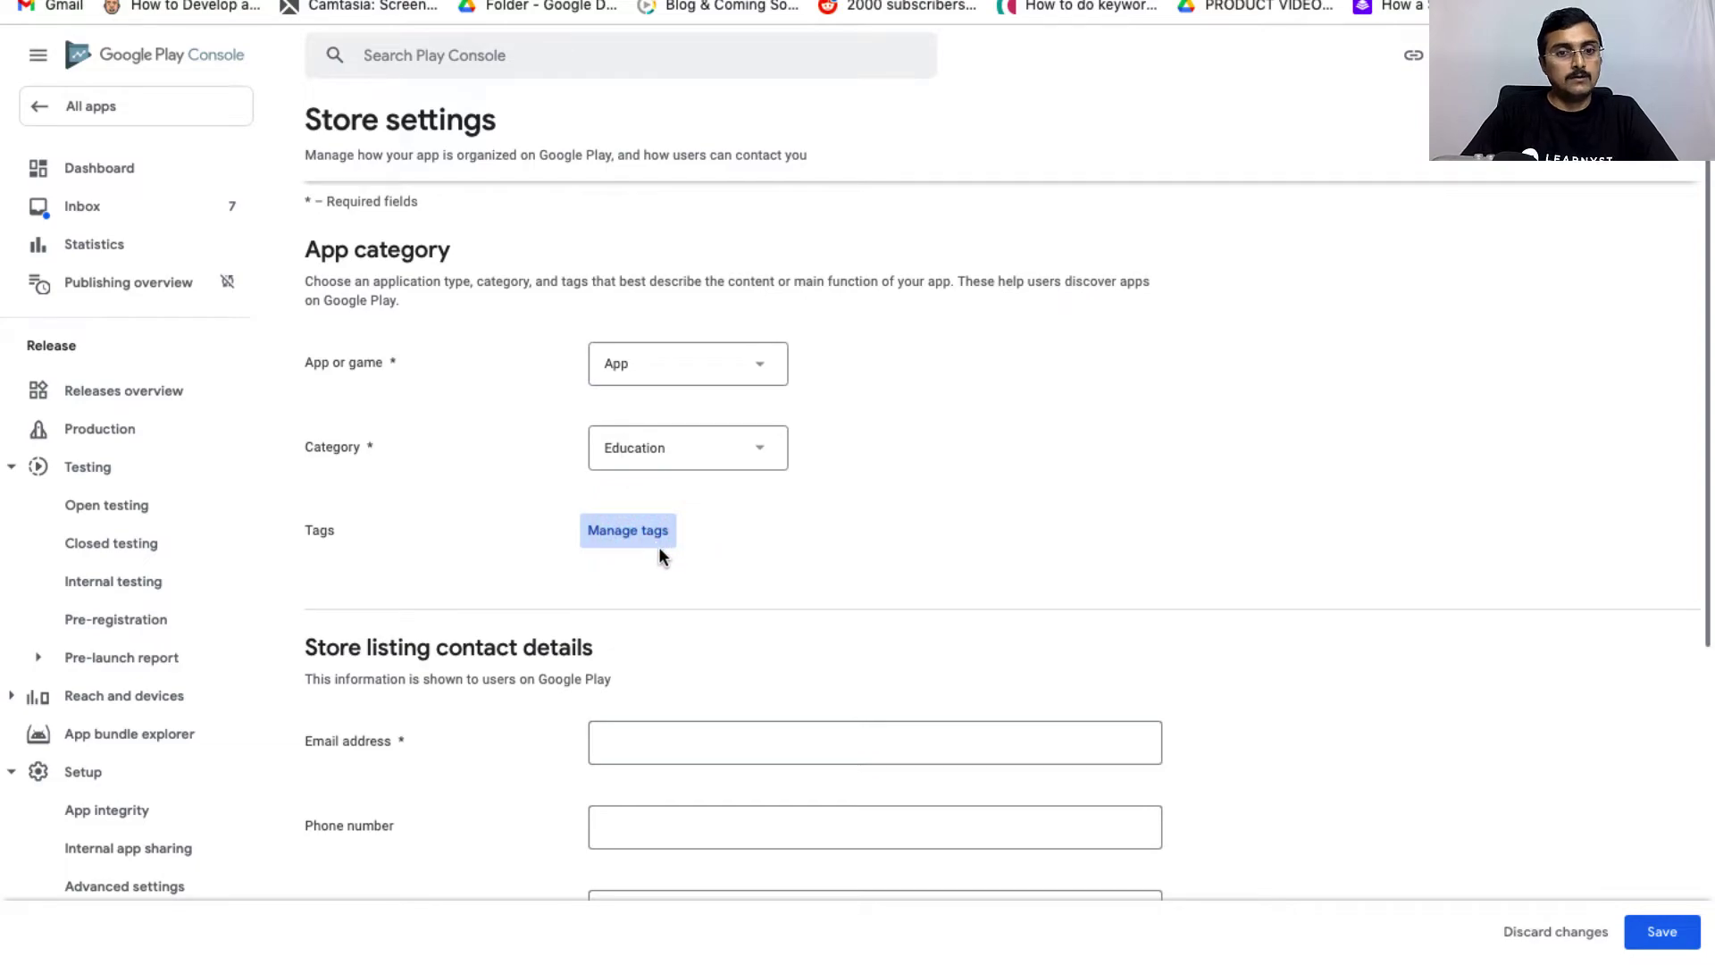
click(603, 529)
text(ed)
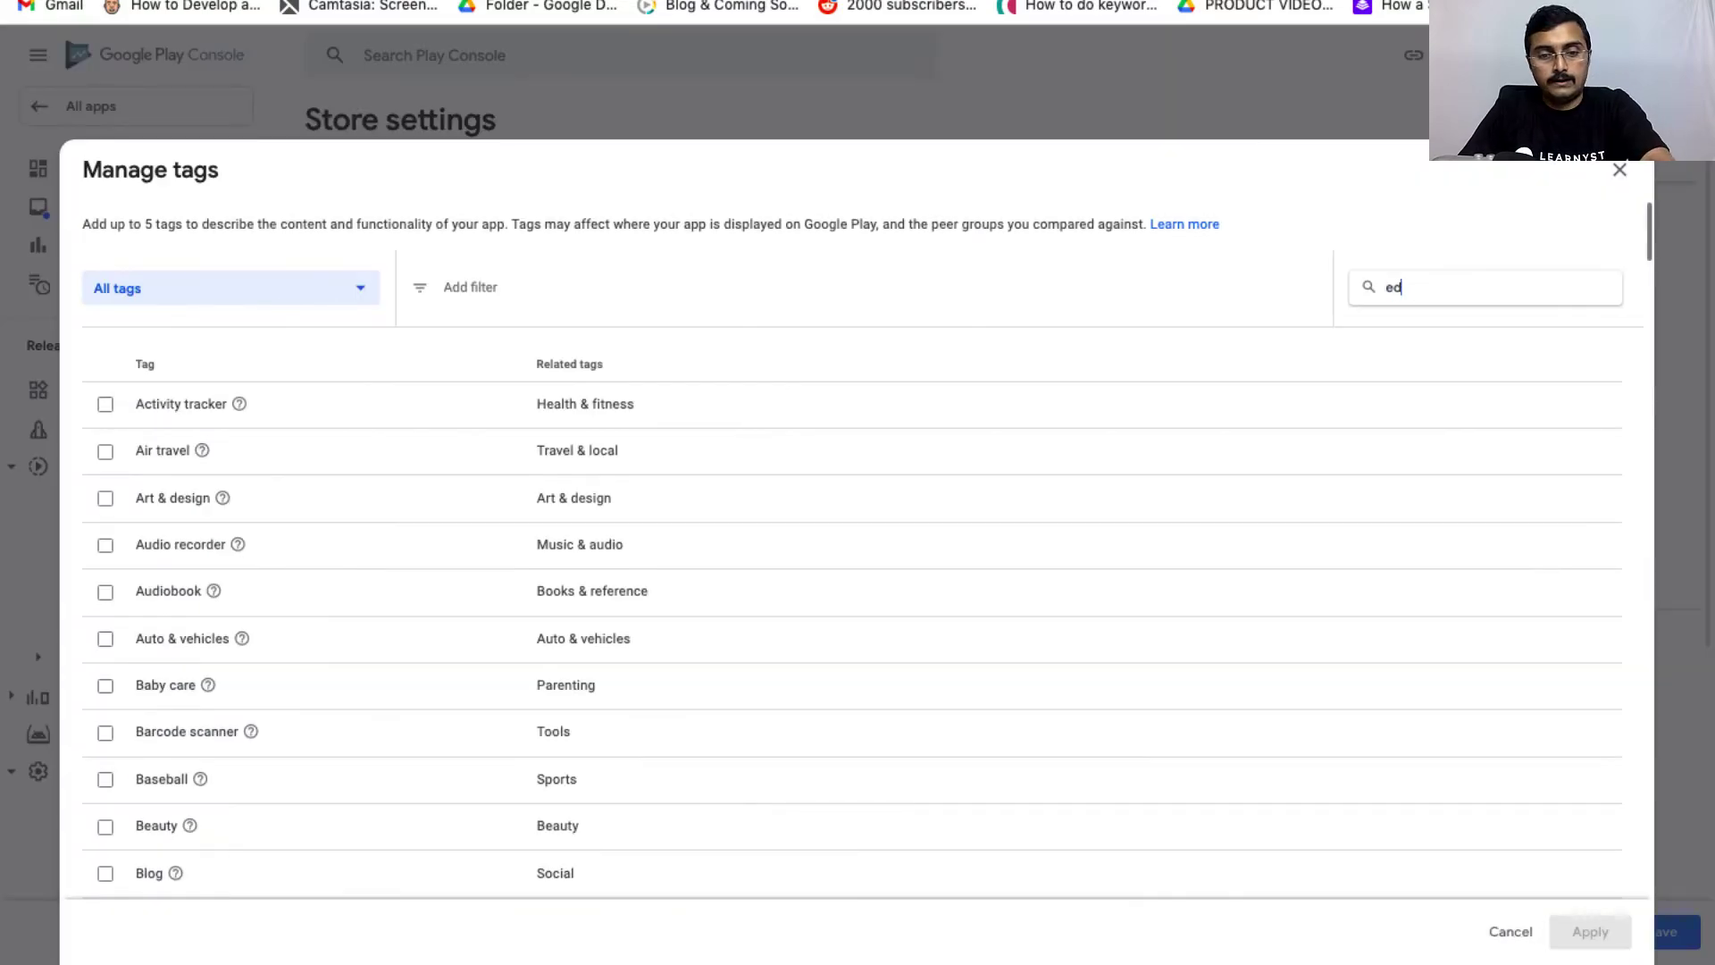
text(u)
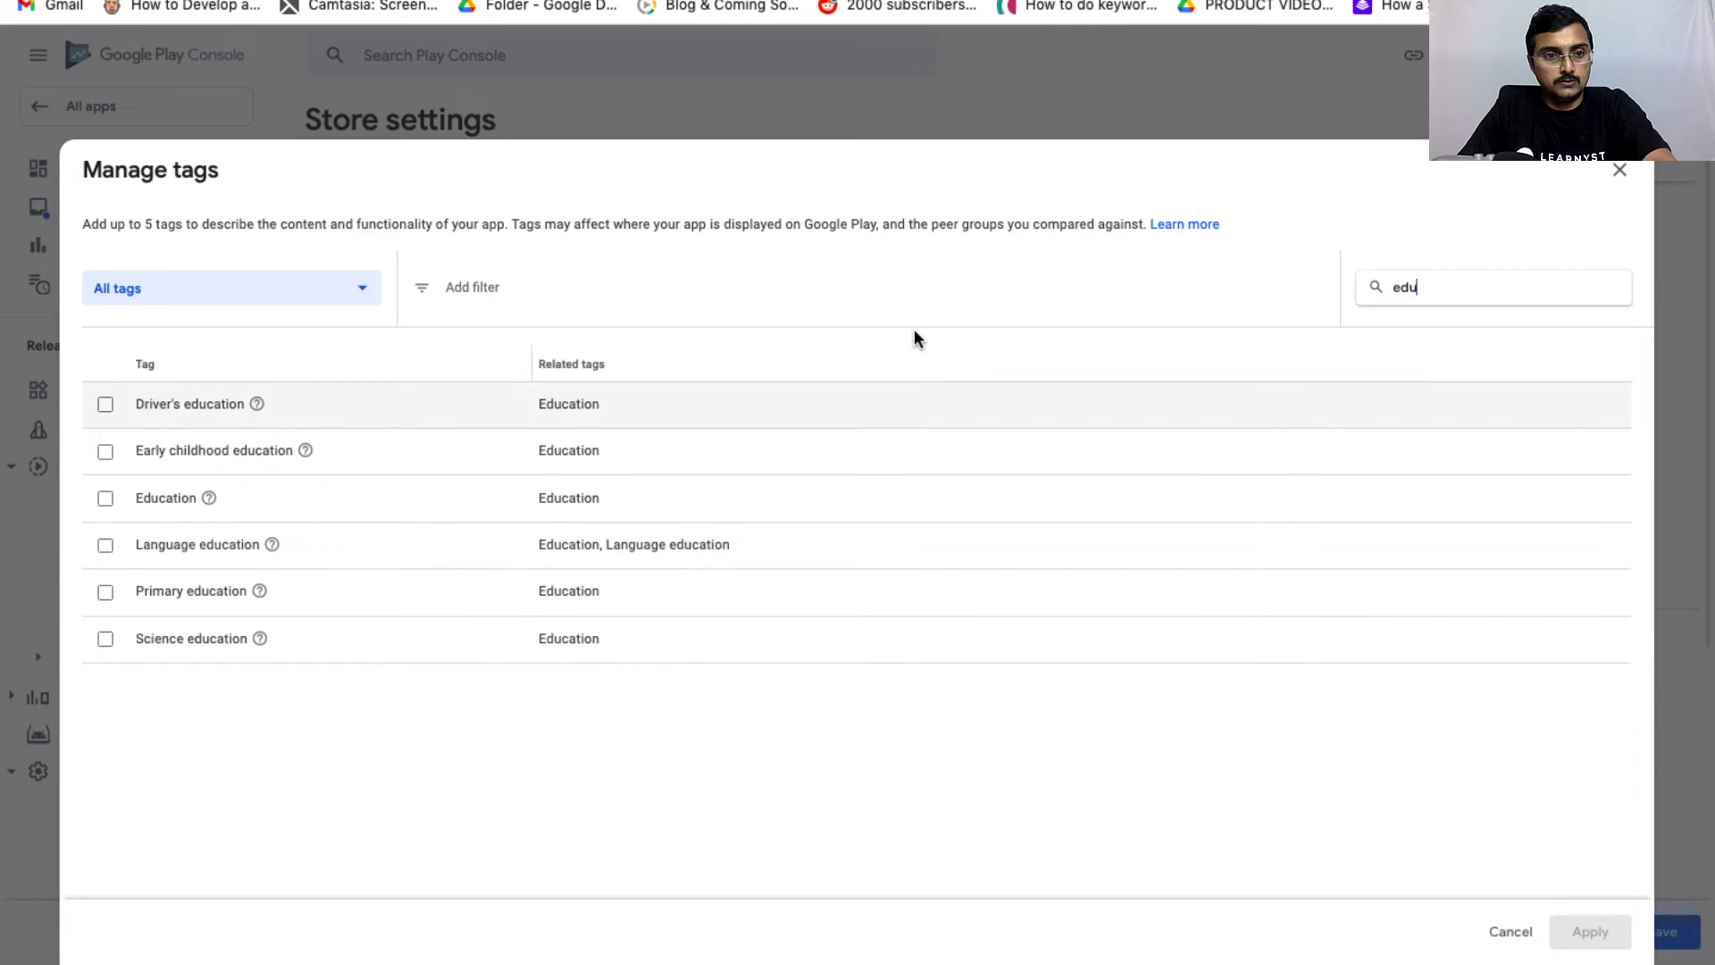
click(106, 497)
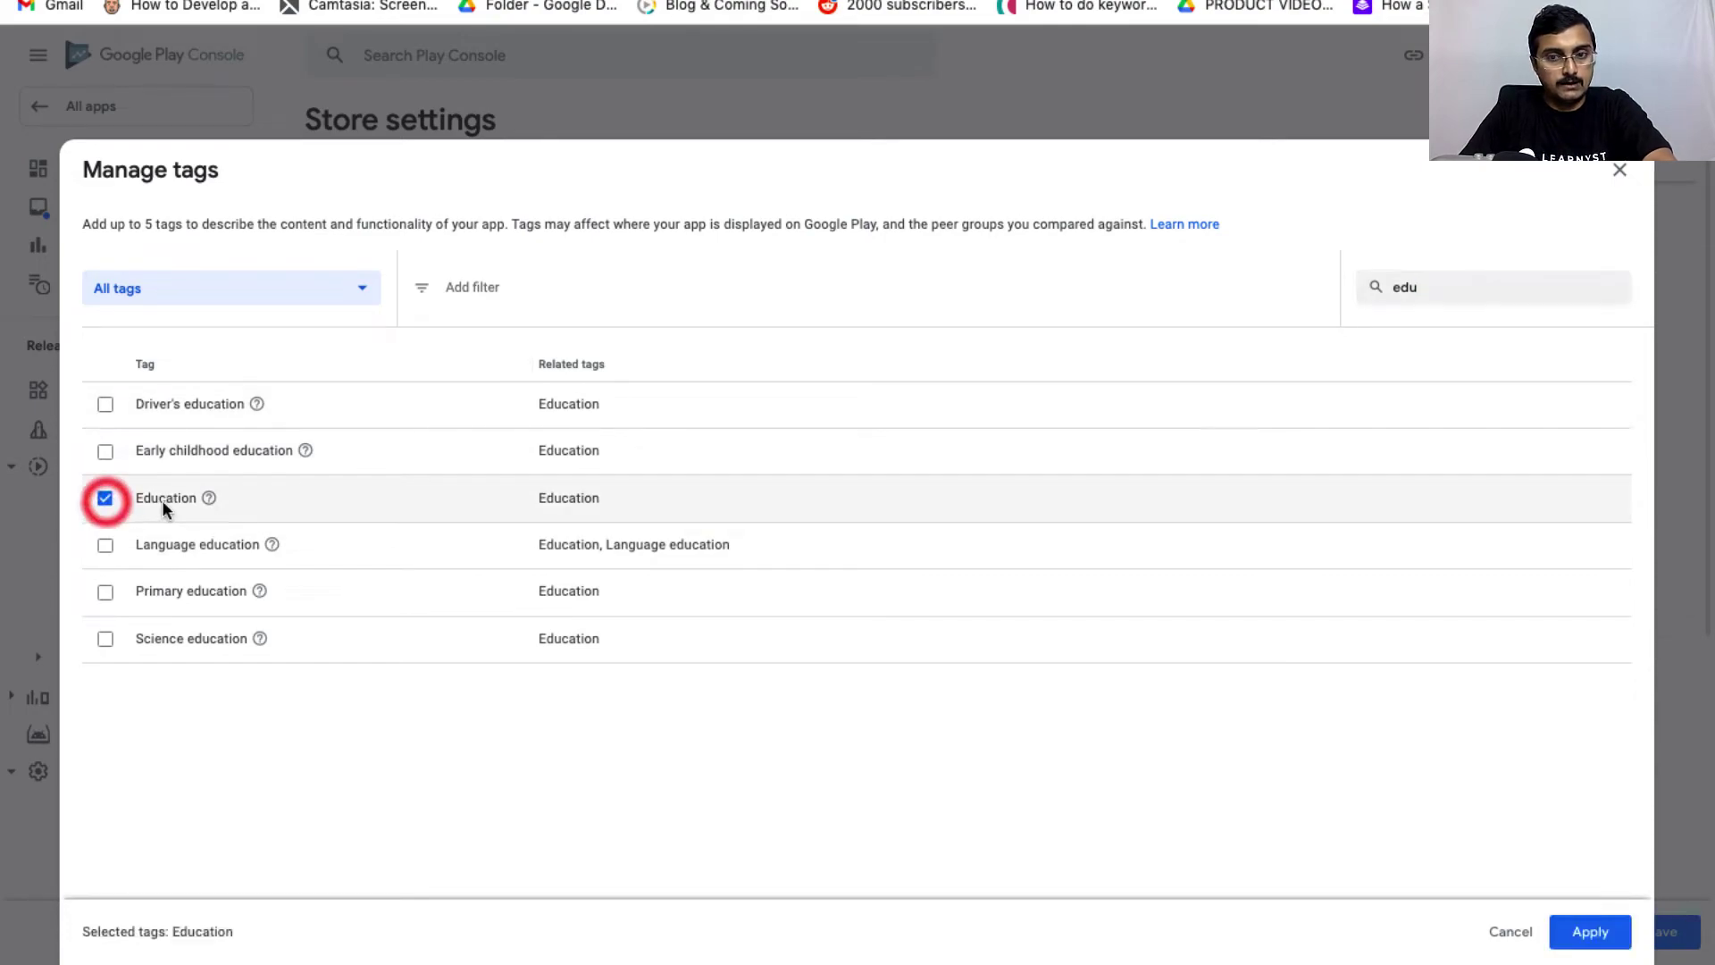
click(1579, 939)
scroll(1327, 618, down, 4)
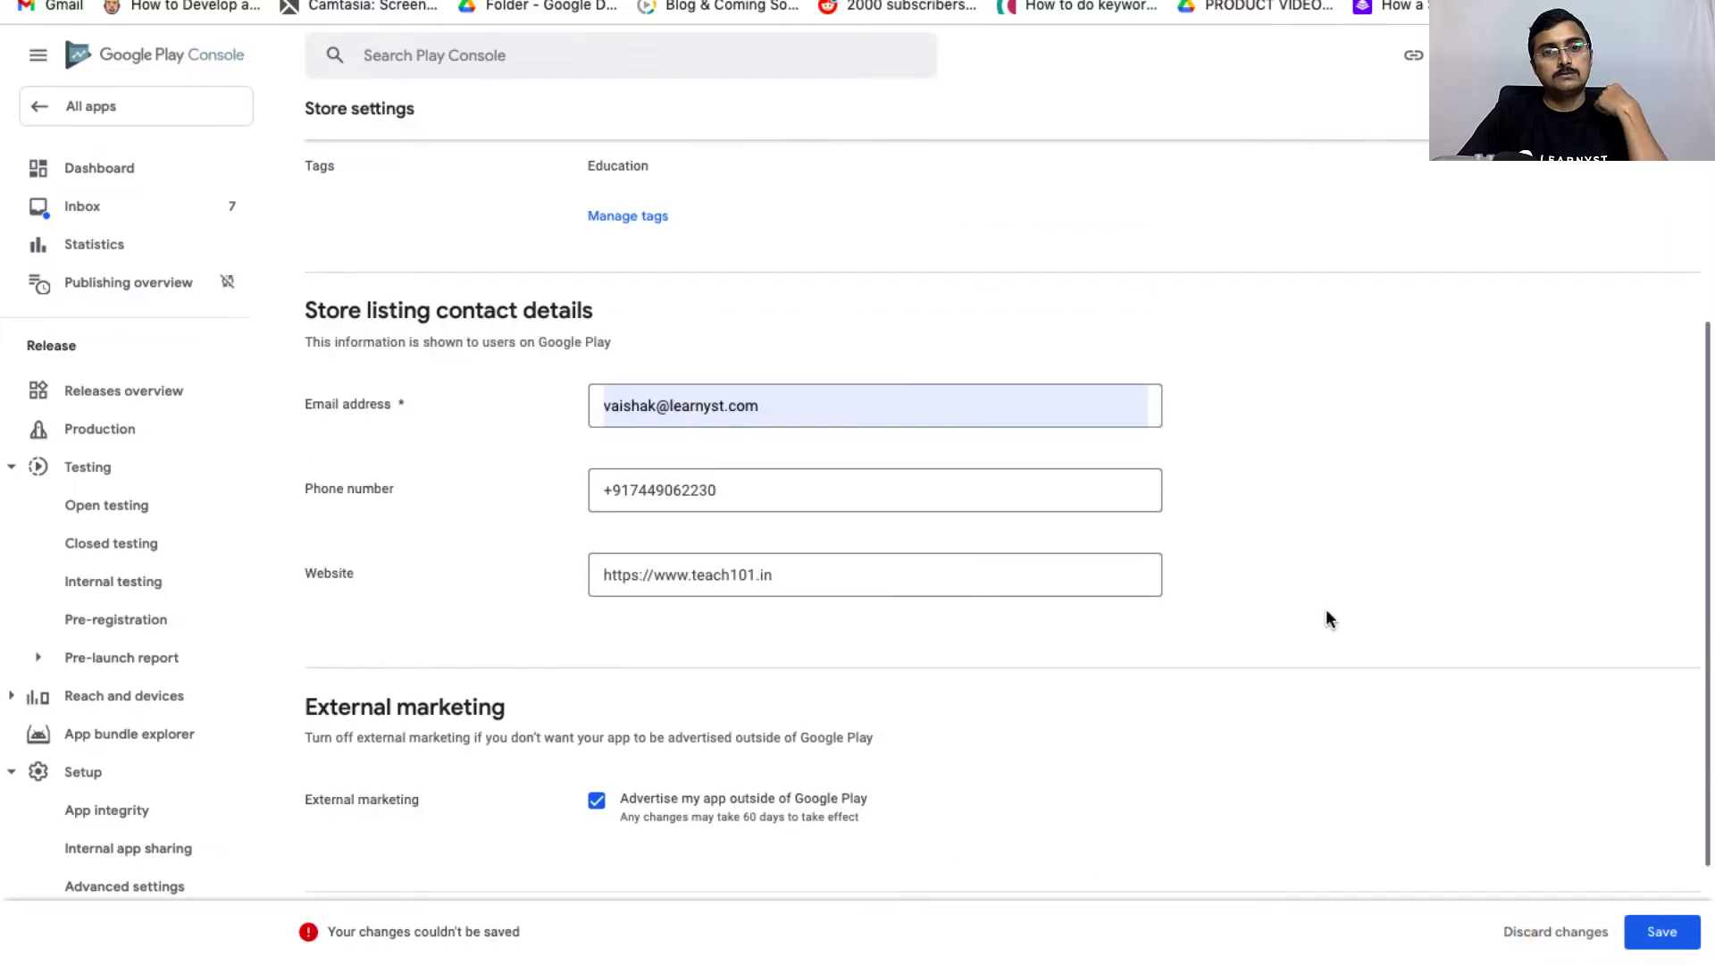
scroll(1325, 619, up, 1)
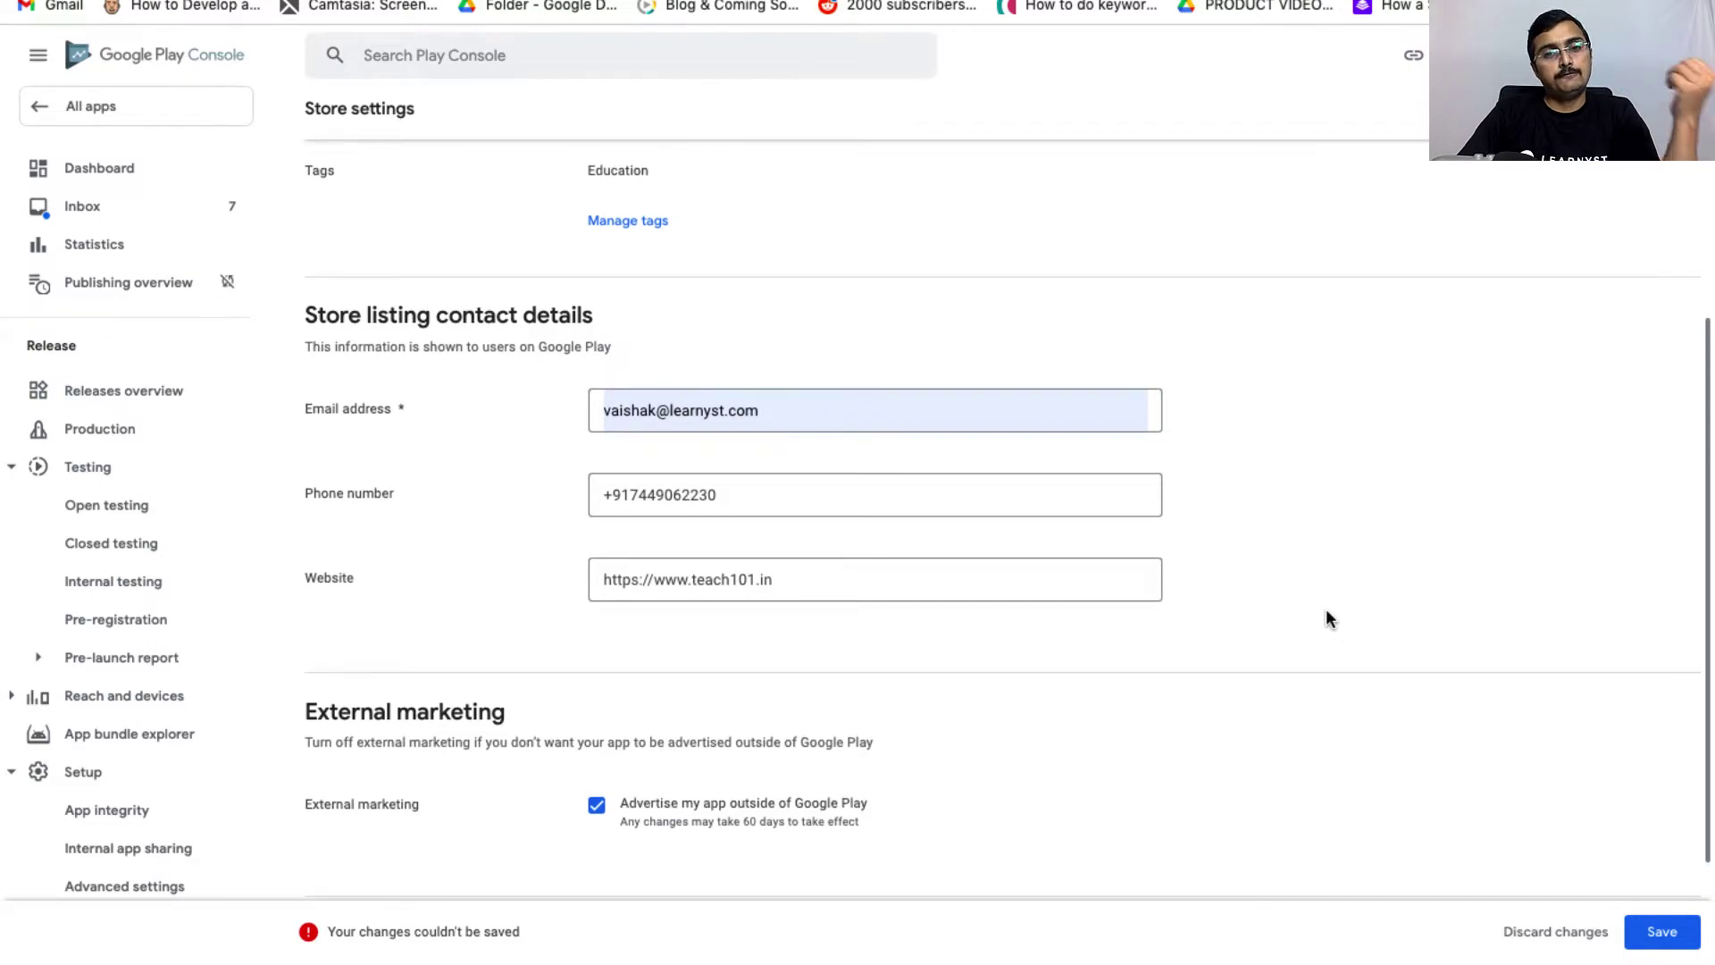
scroll(1327, 616, down, 2)
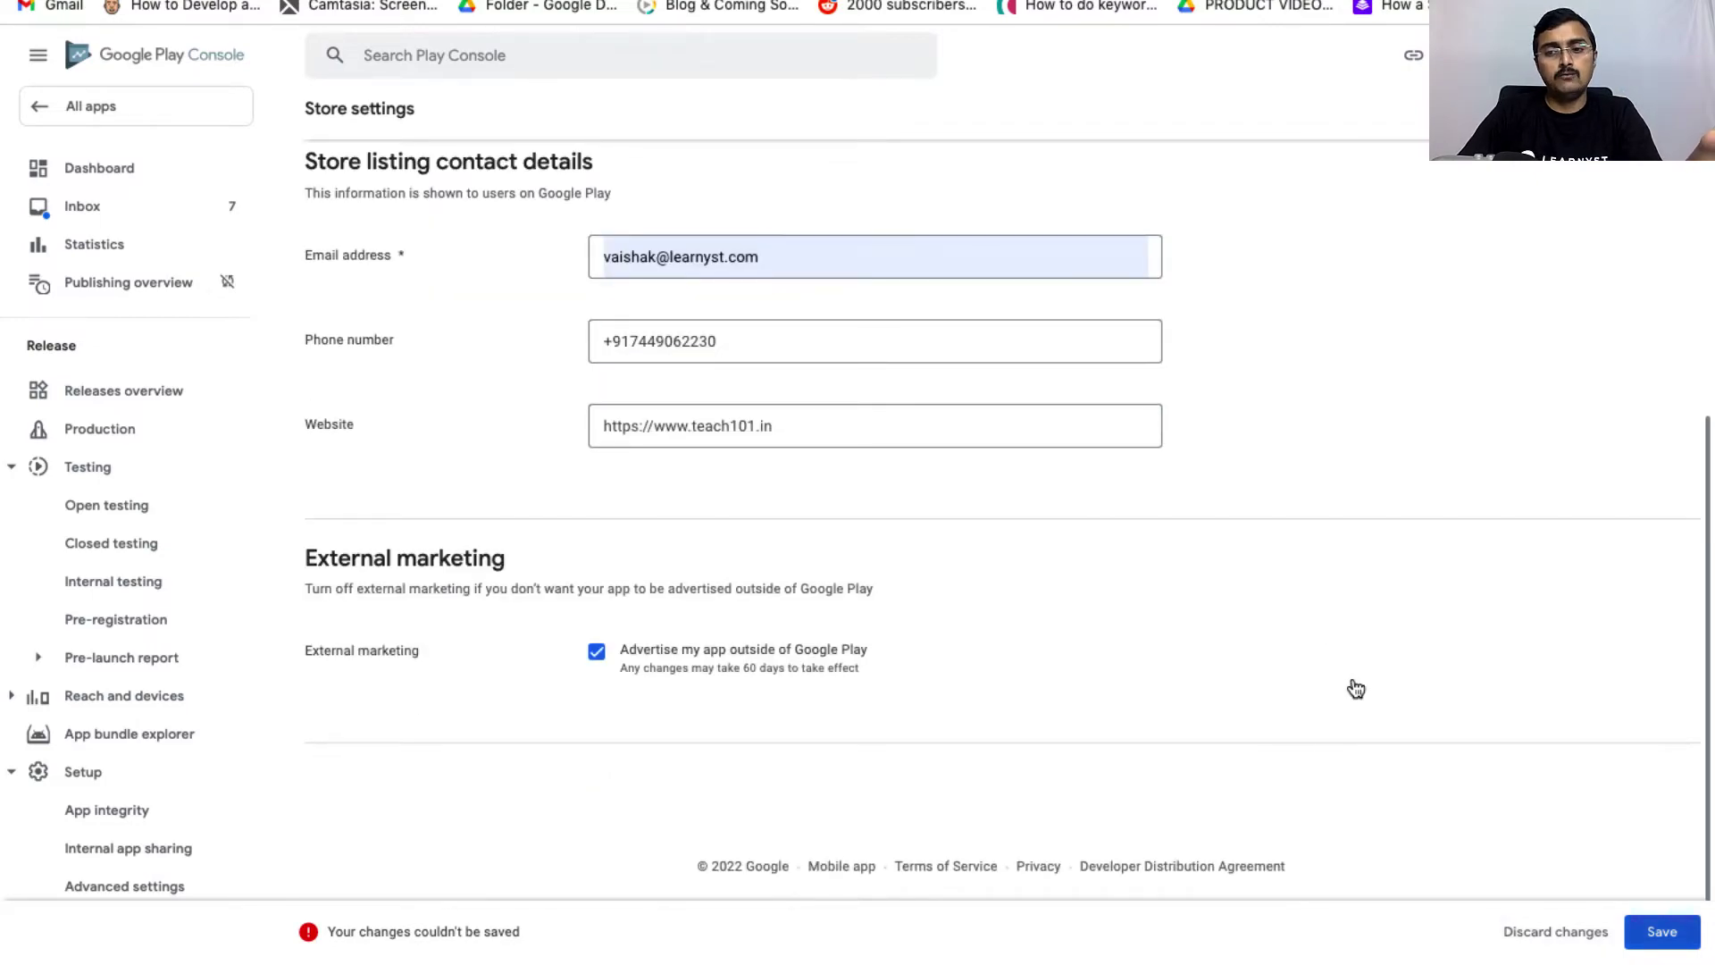
click(1660, 935)
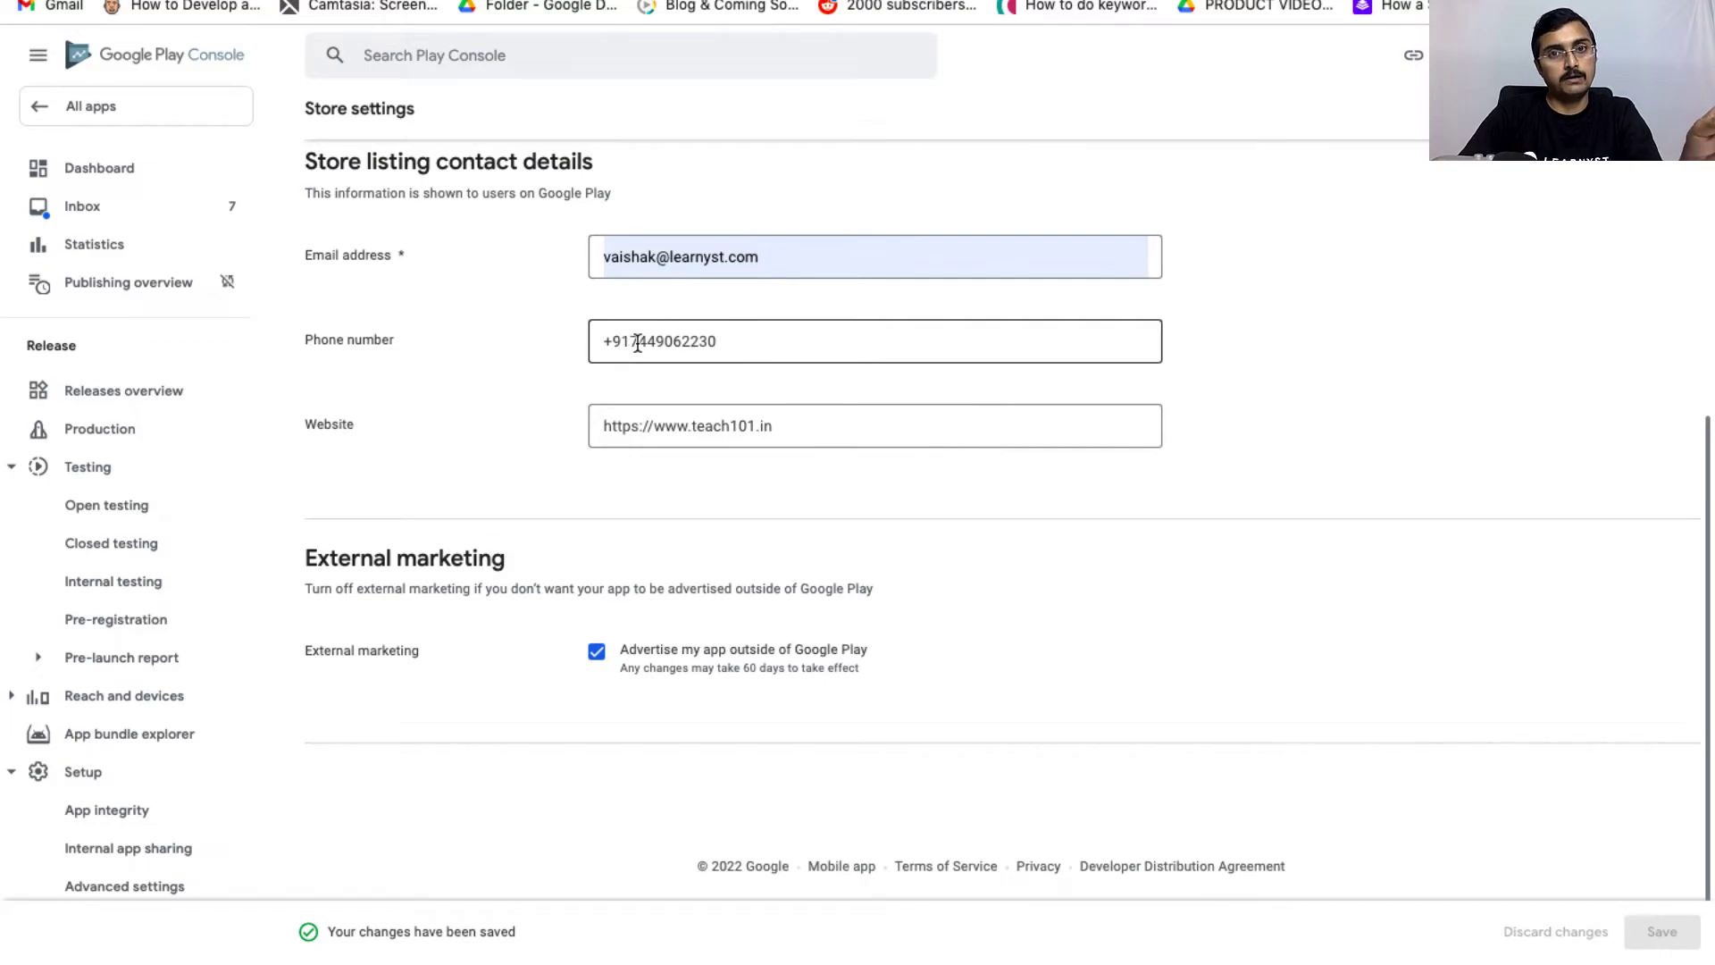
Review the main store listing's name, descriptions and three phone screenshots from the Dashboard's setup task.
key(alt+Left)
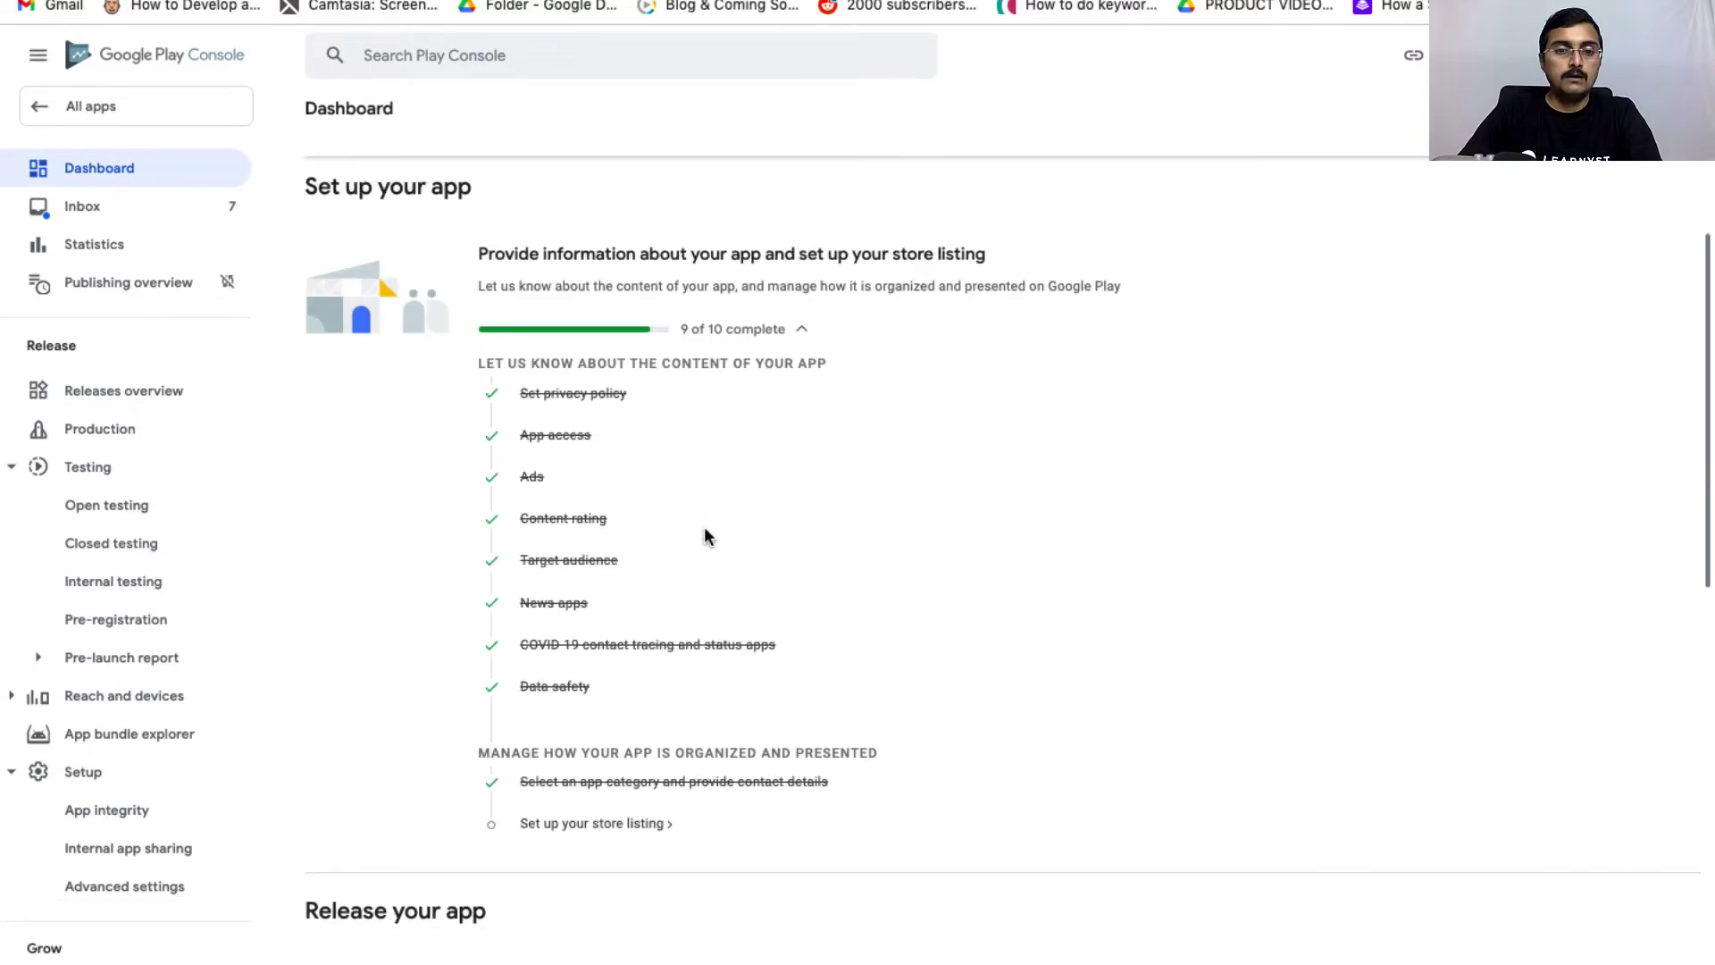
scroll(704, 536, down, 3)
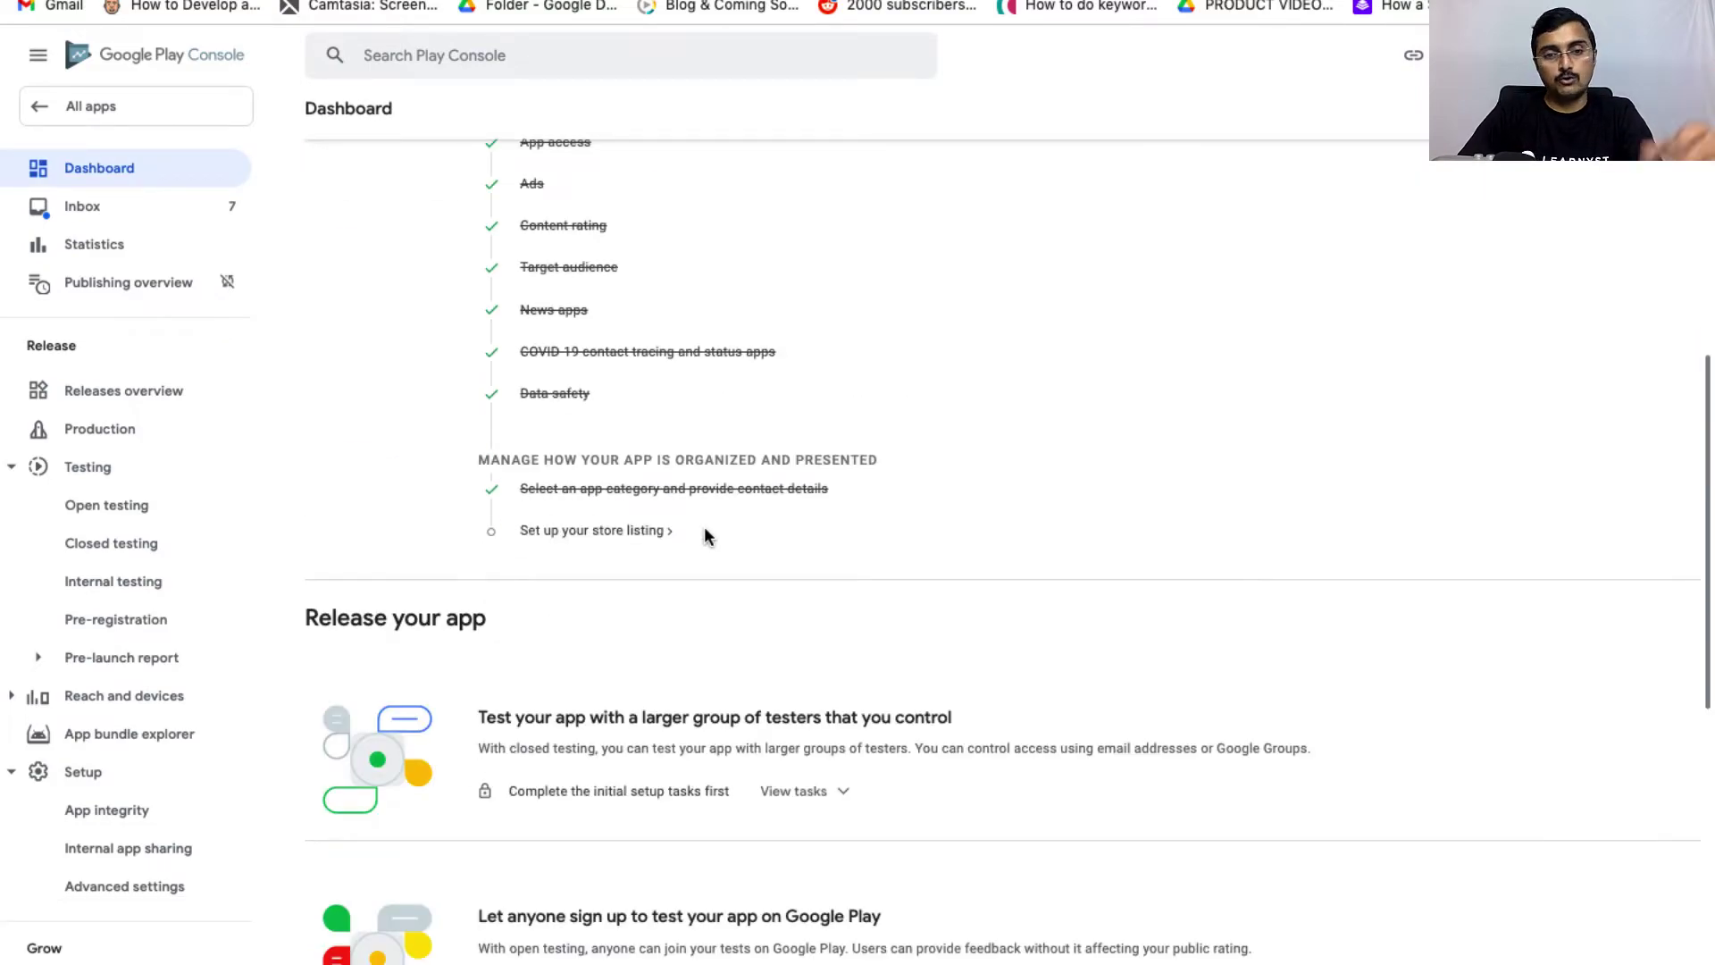
click(596, 536)
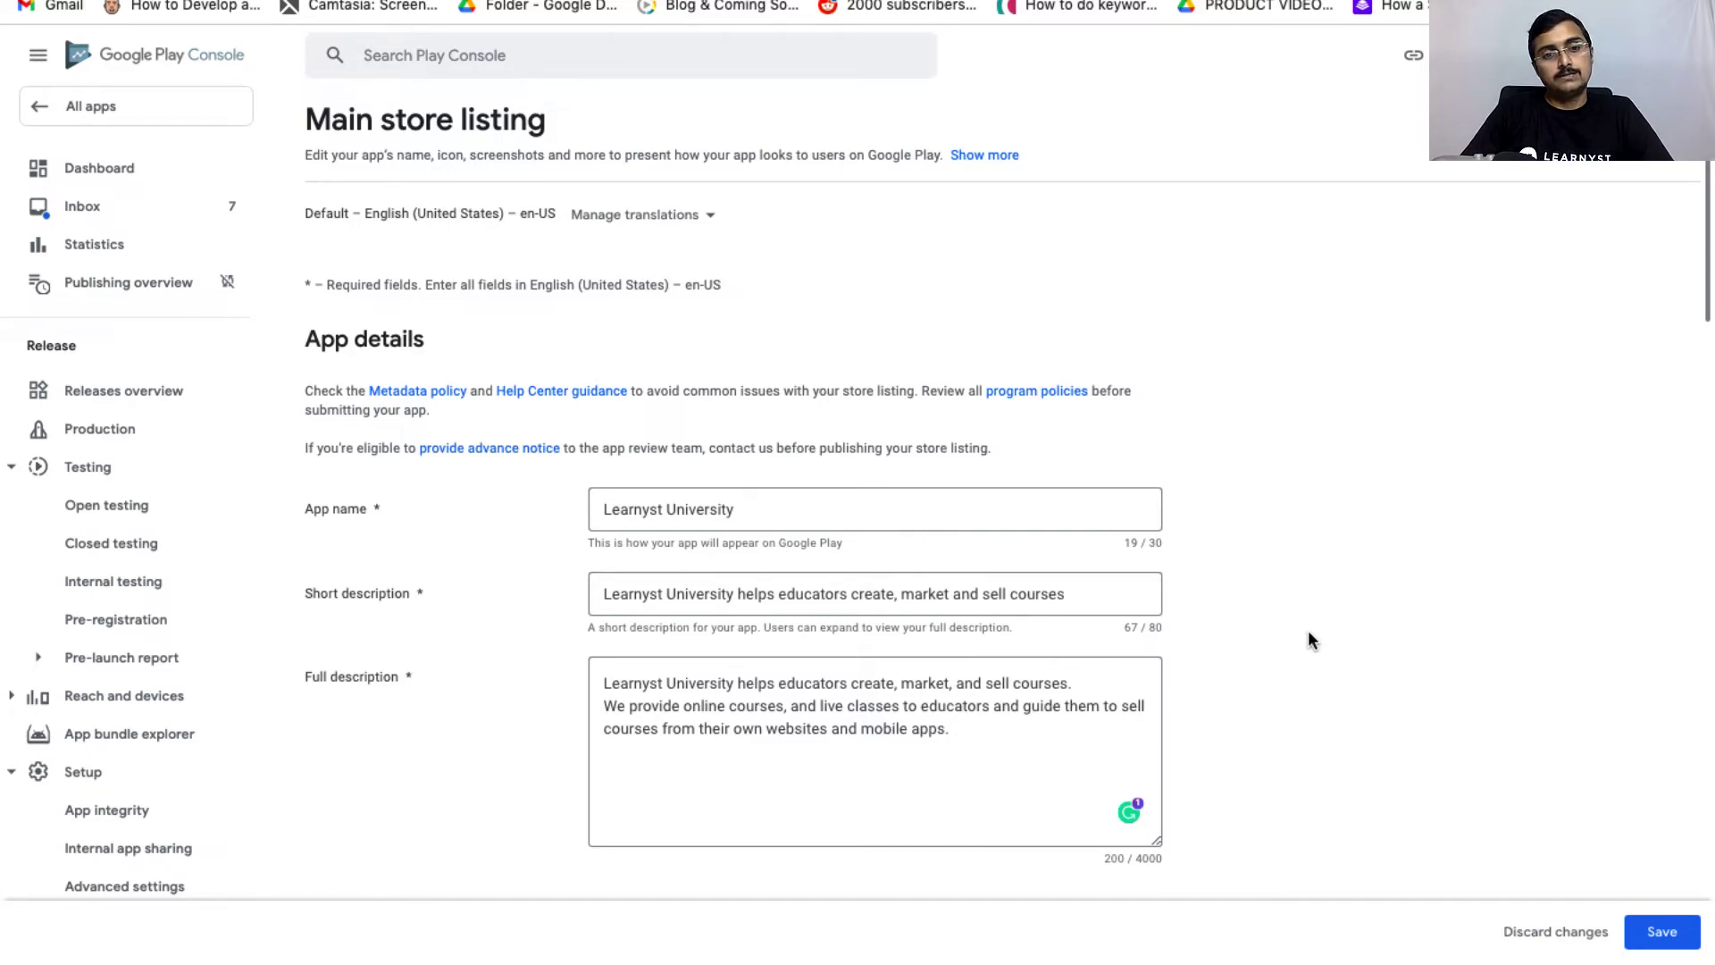
scroll(1308, 632, down, 2)
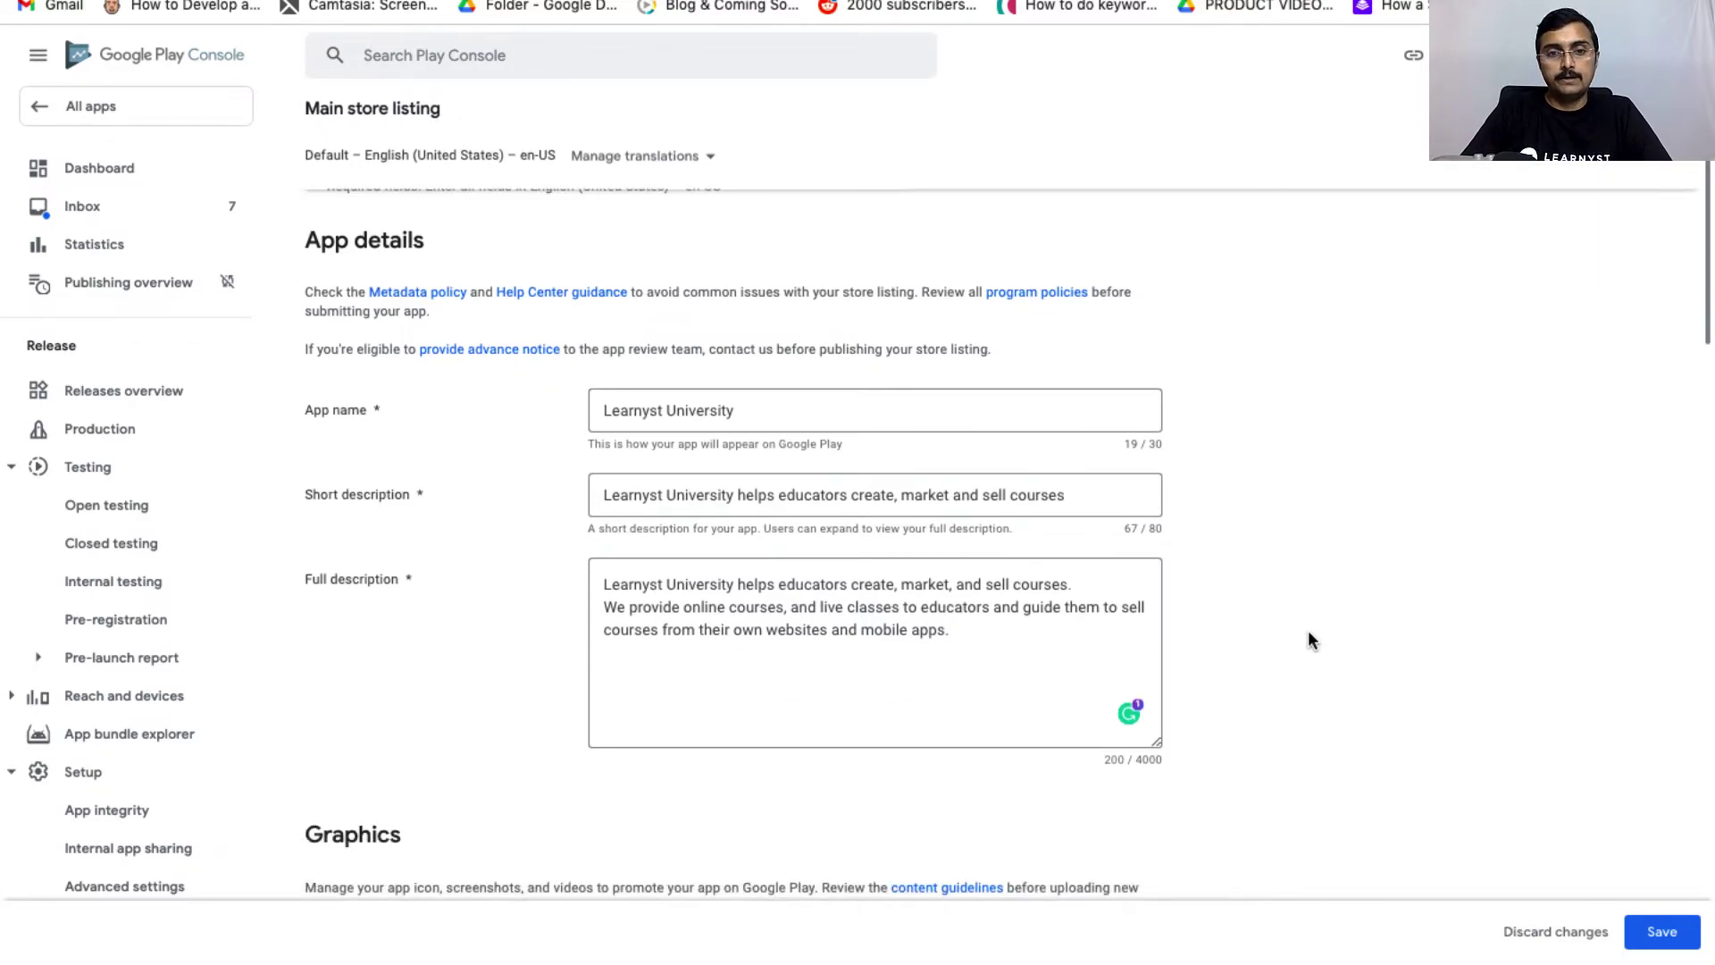
scroll(1308, 640, down, 2)
scroll(1308, 640, down, 6)
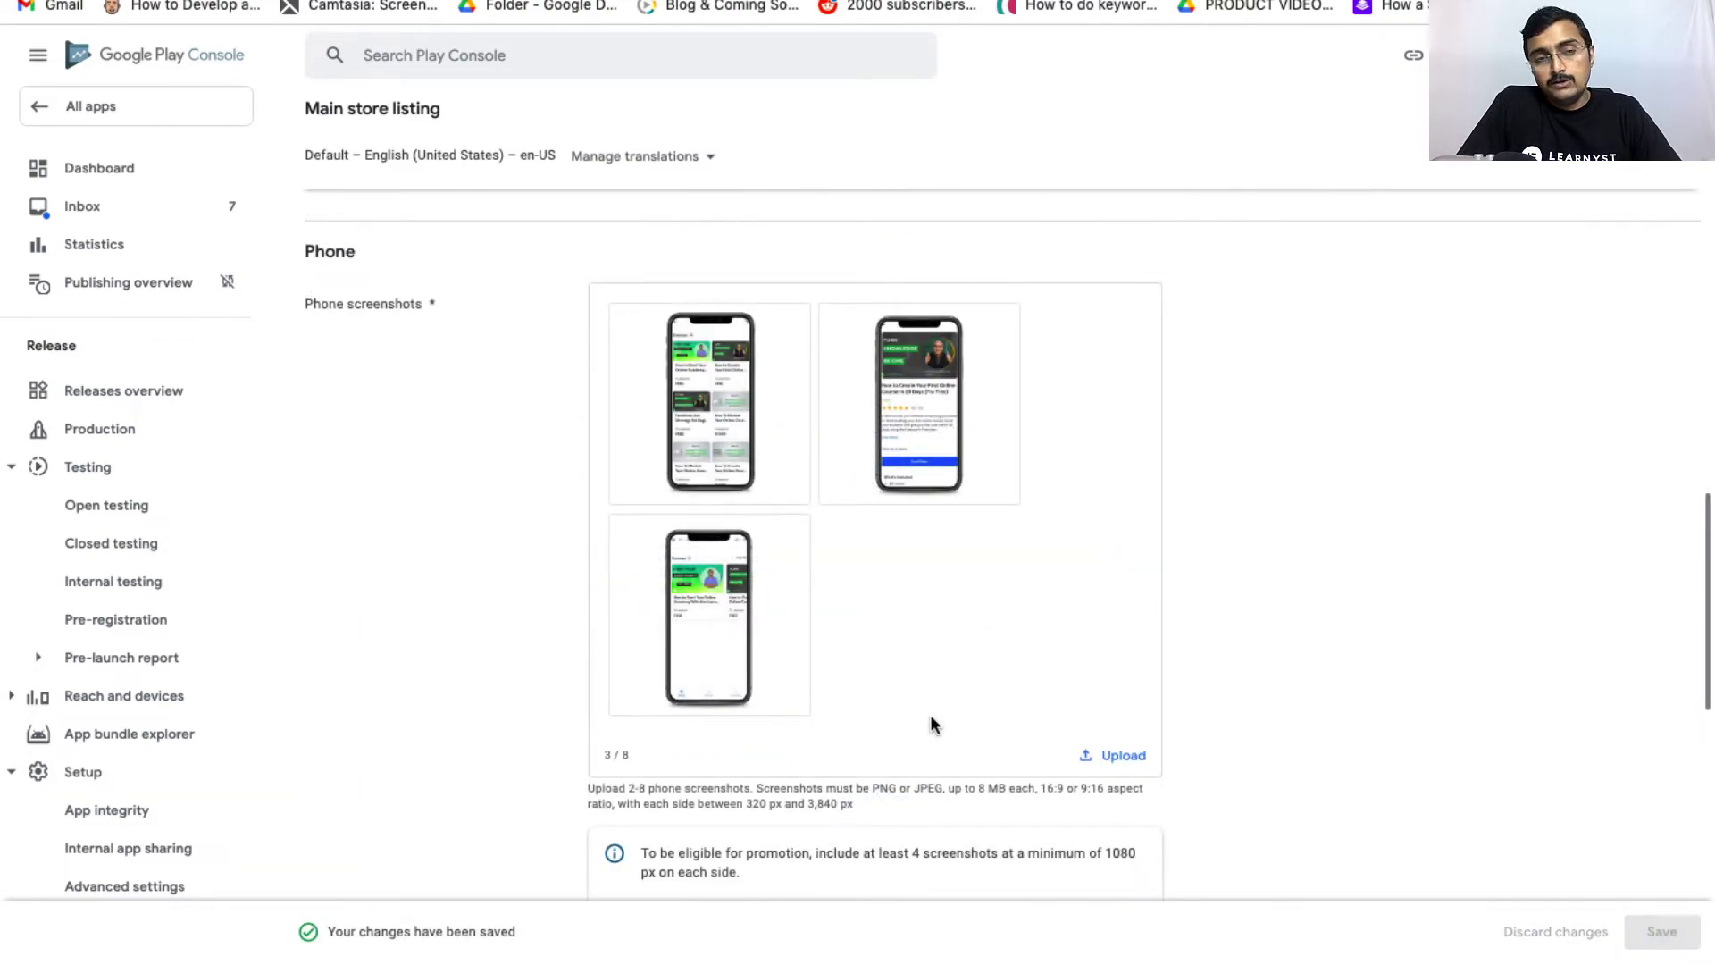
scroll(930, 720, down, 6)
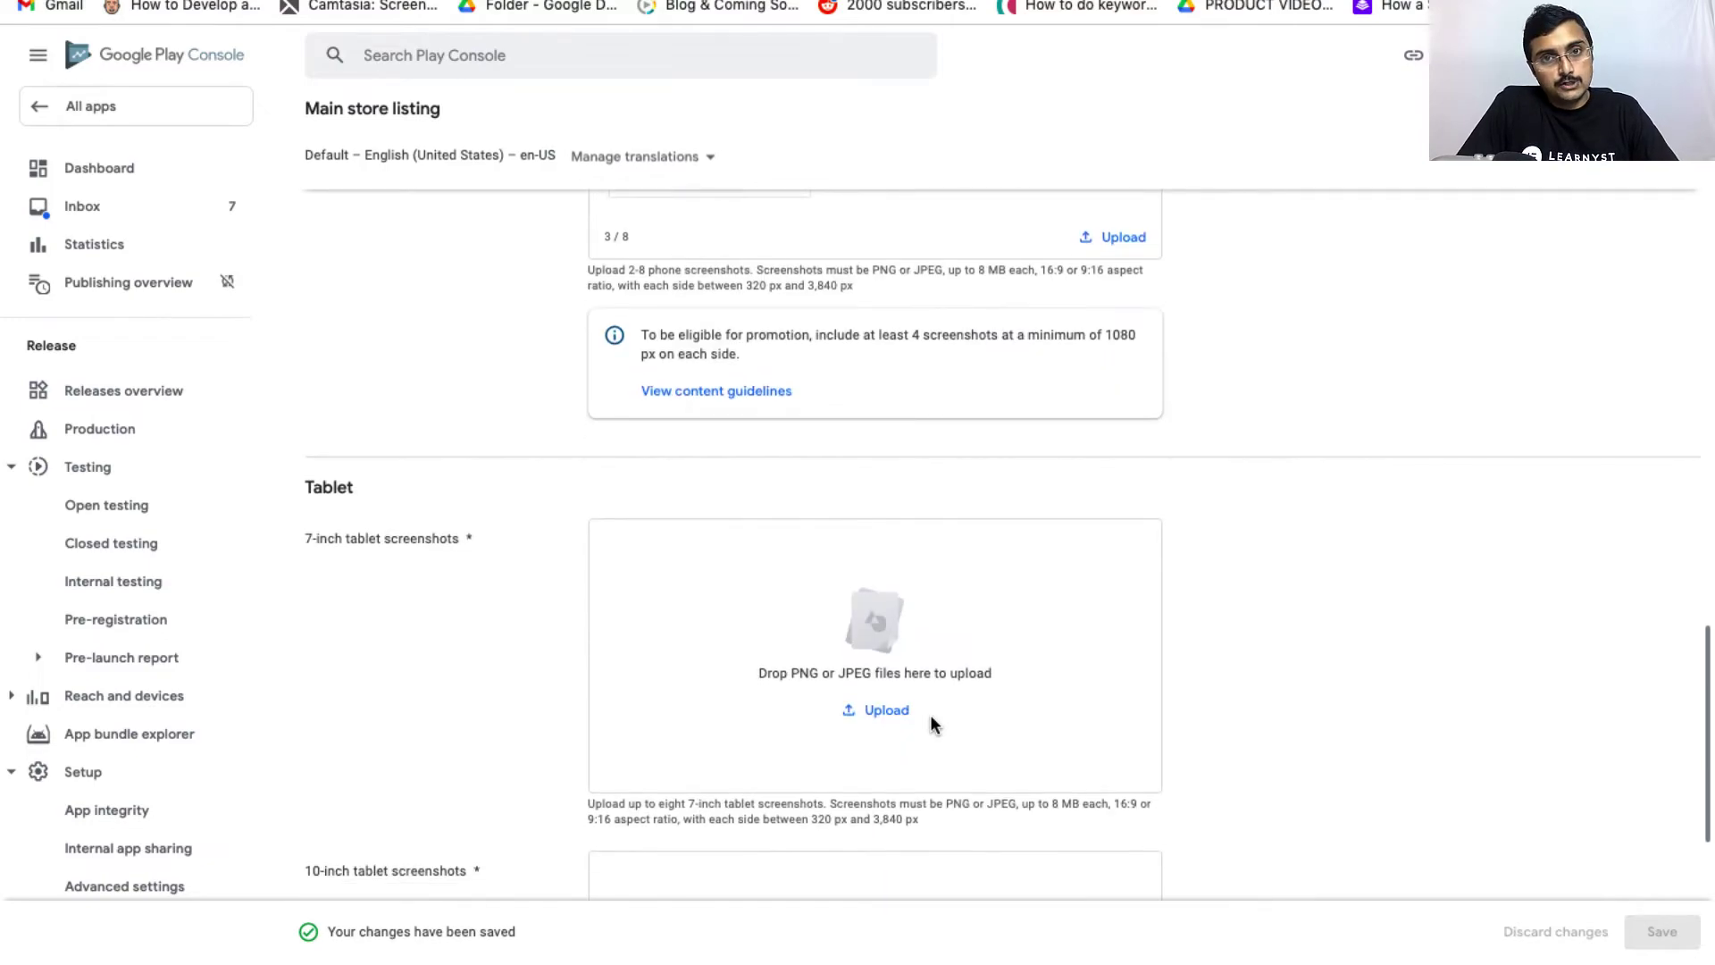
scroll(931, 716, down, 3)
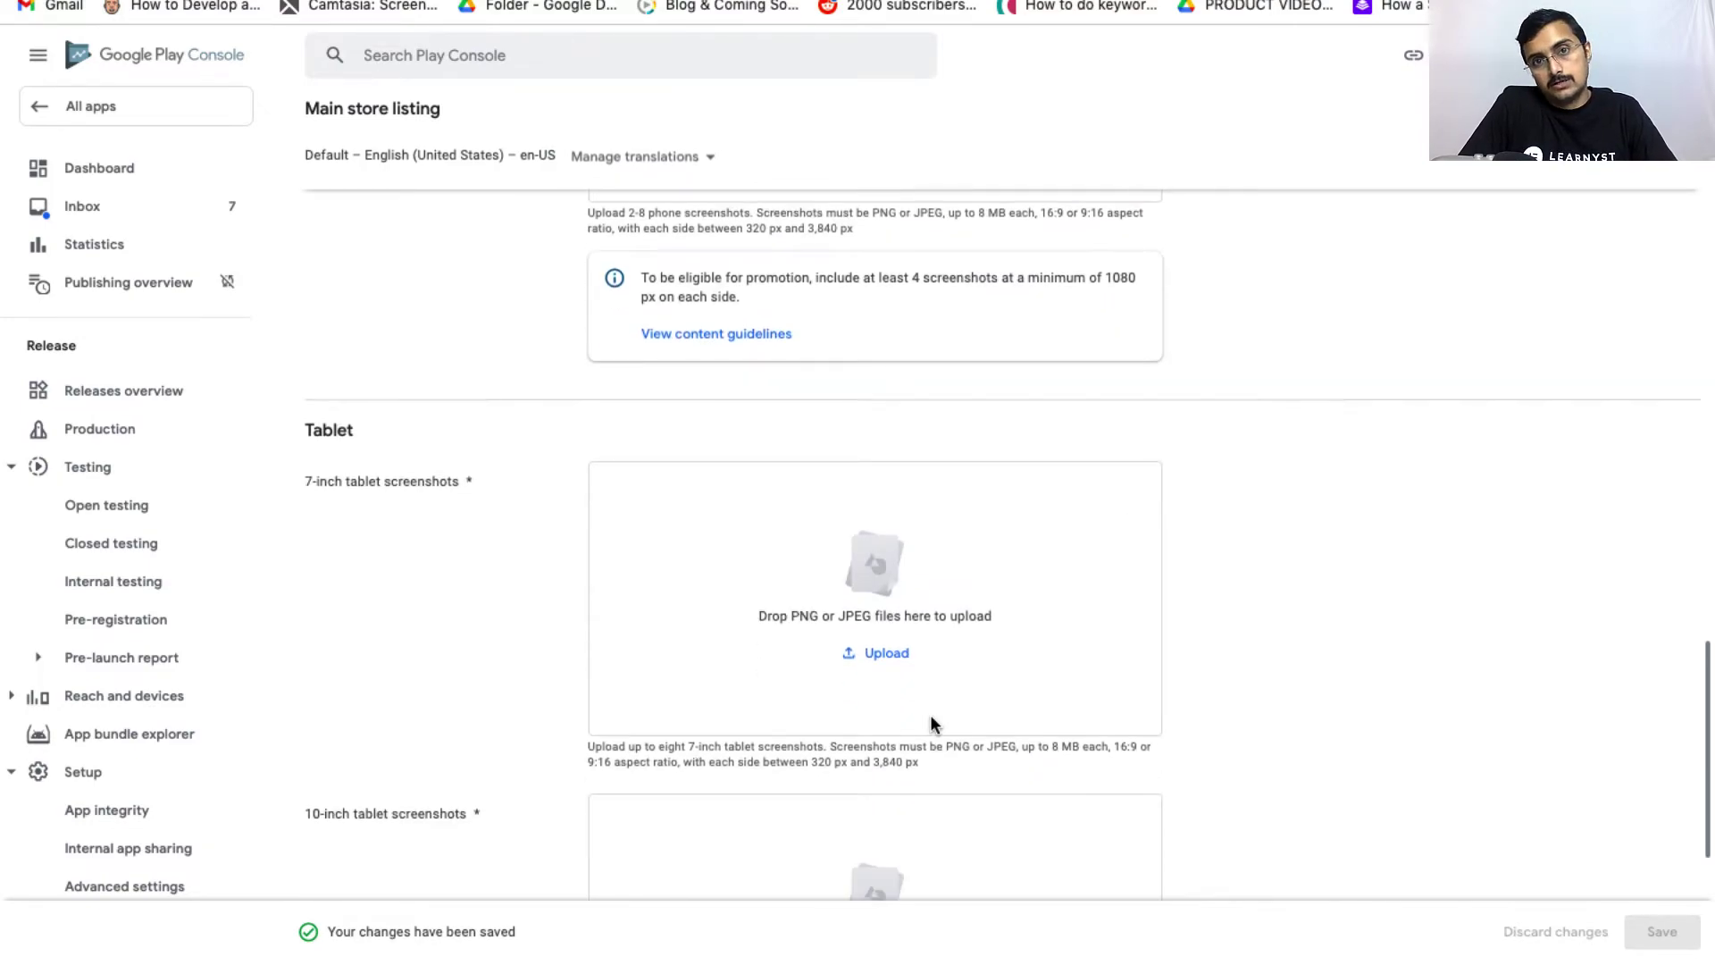
scroll(930, 715, down, 2)
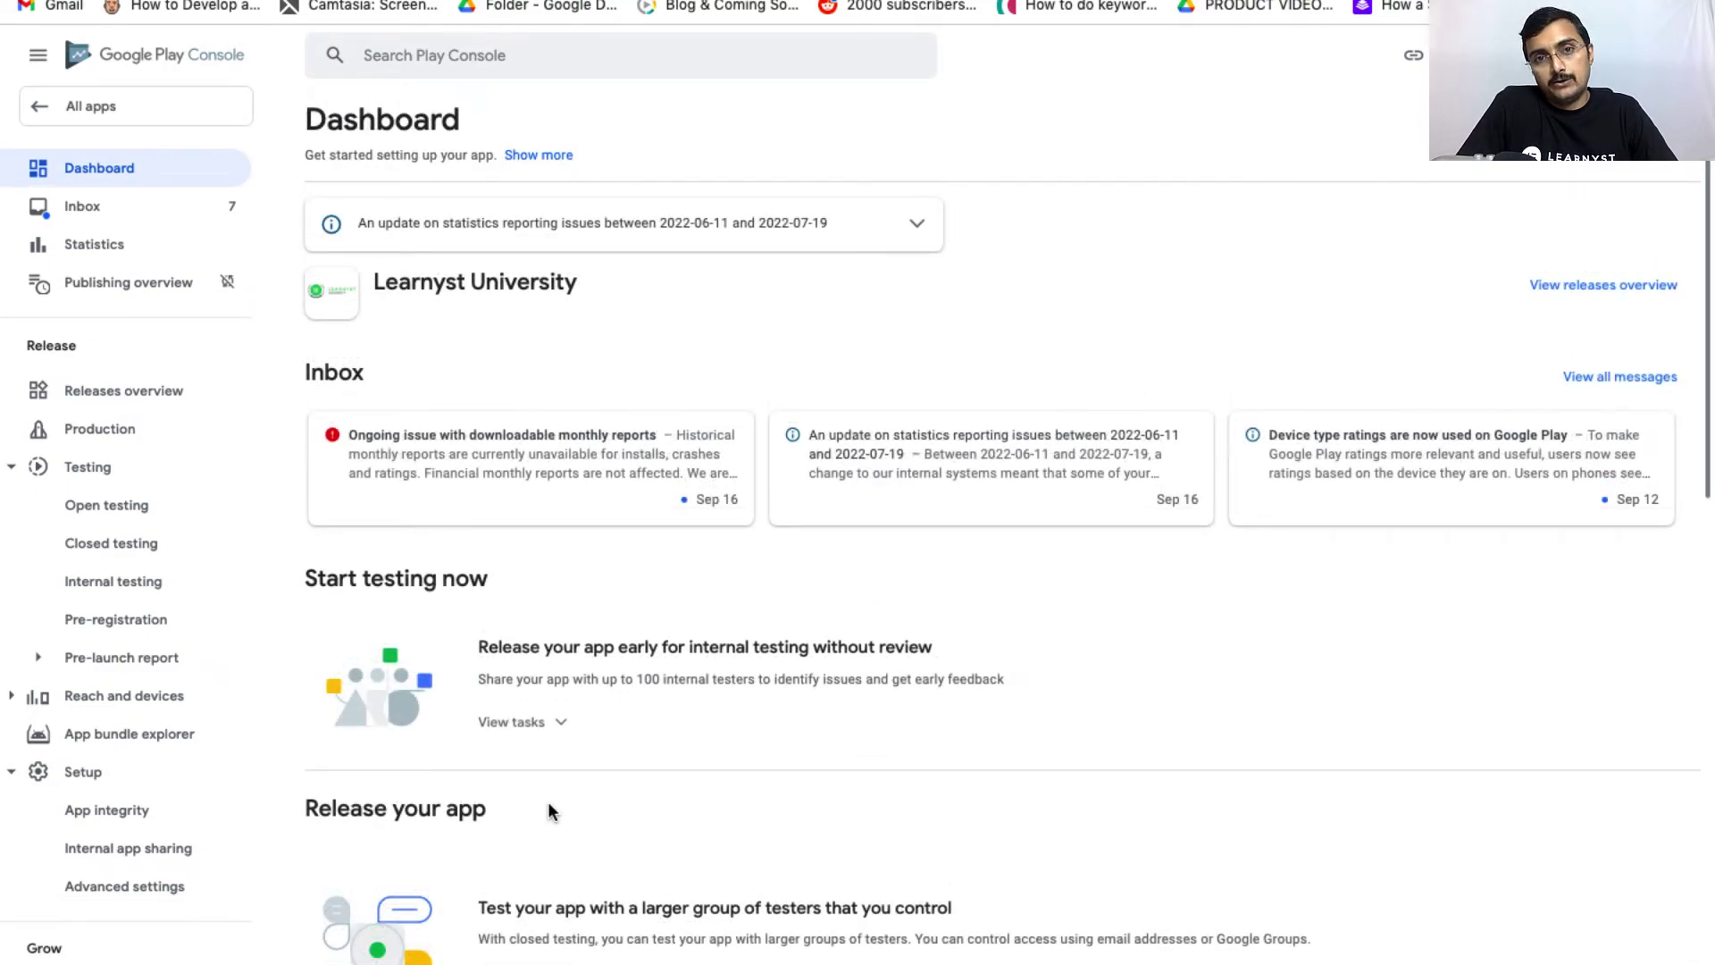
Open the Production track's countries and regions page from the 'Publish your app on Google Play' tasks.
scroll(549, 801, down, 10)
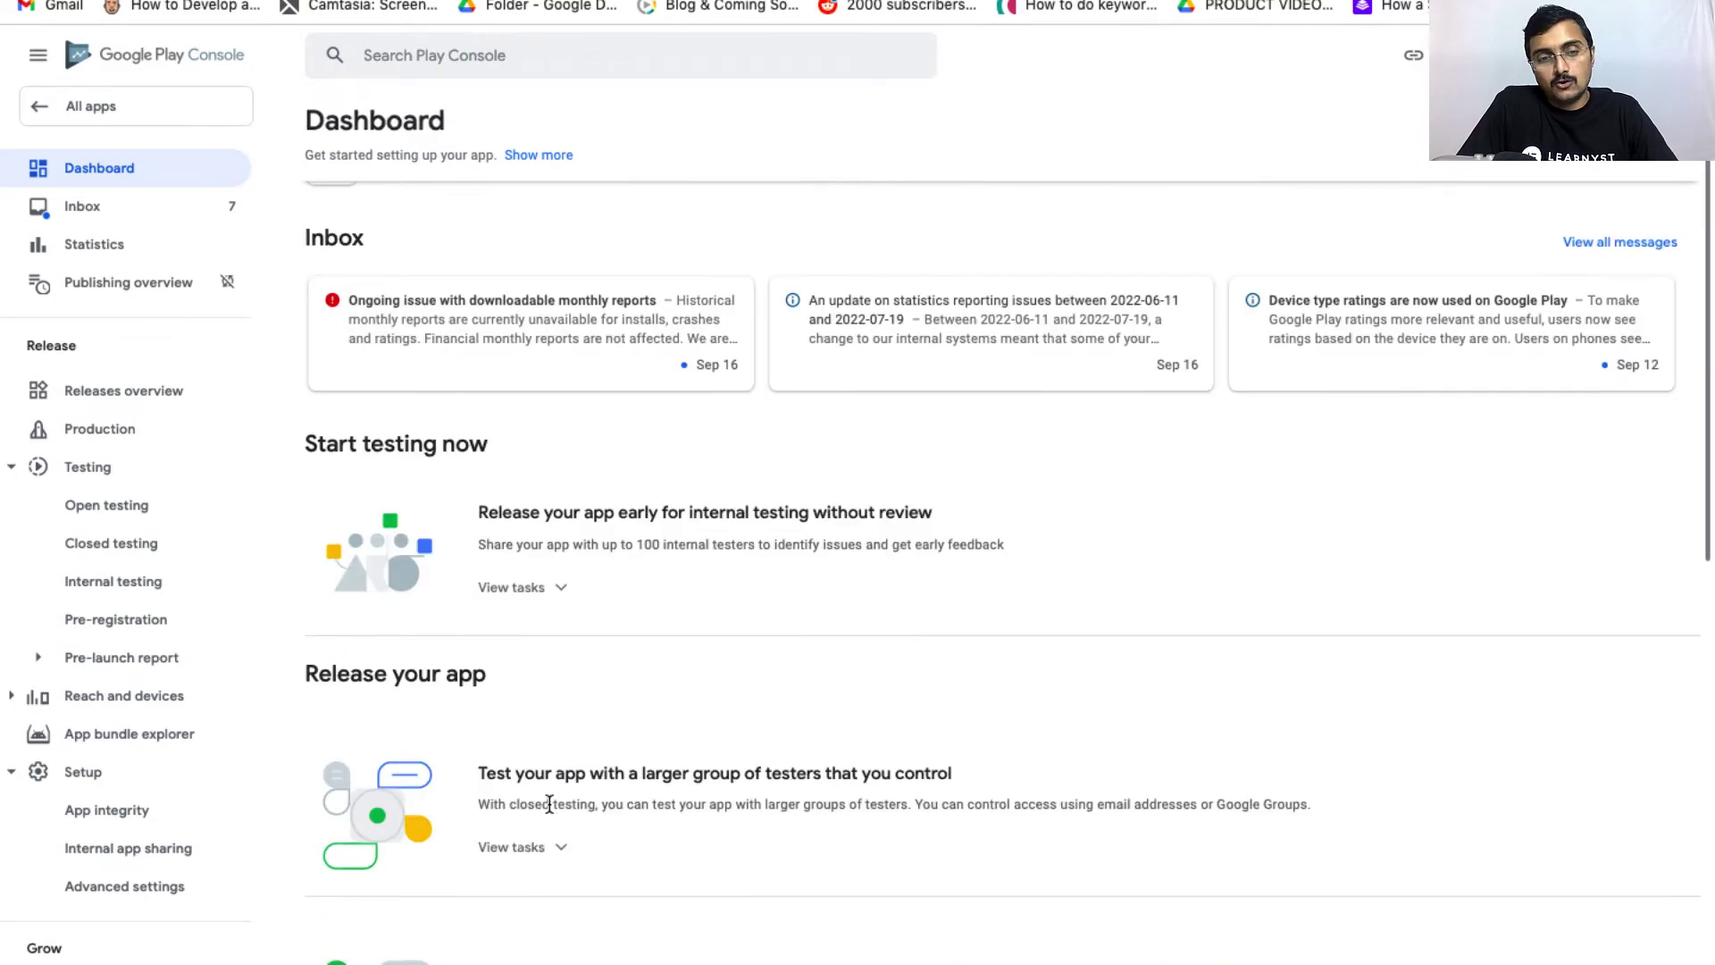
click(549, 801)
scroll(549, 801, down, 2)
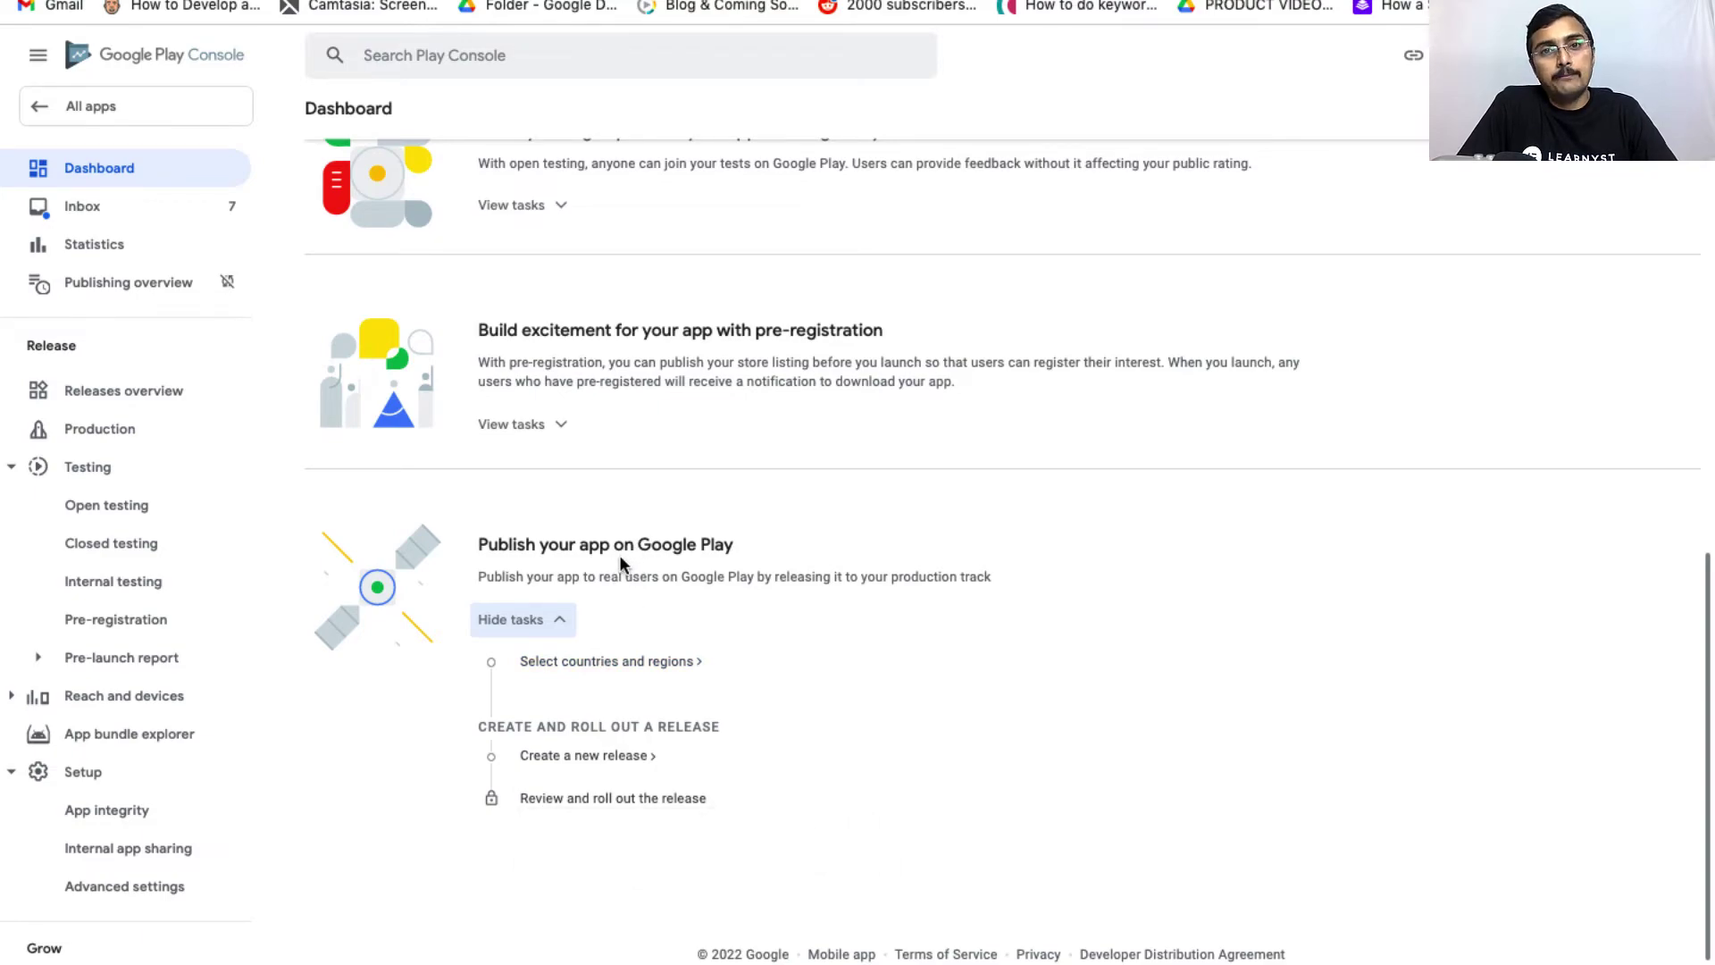
click(562, 674)
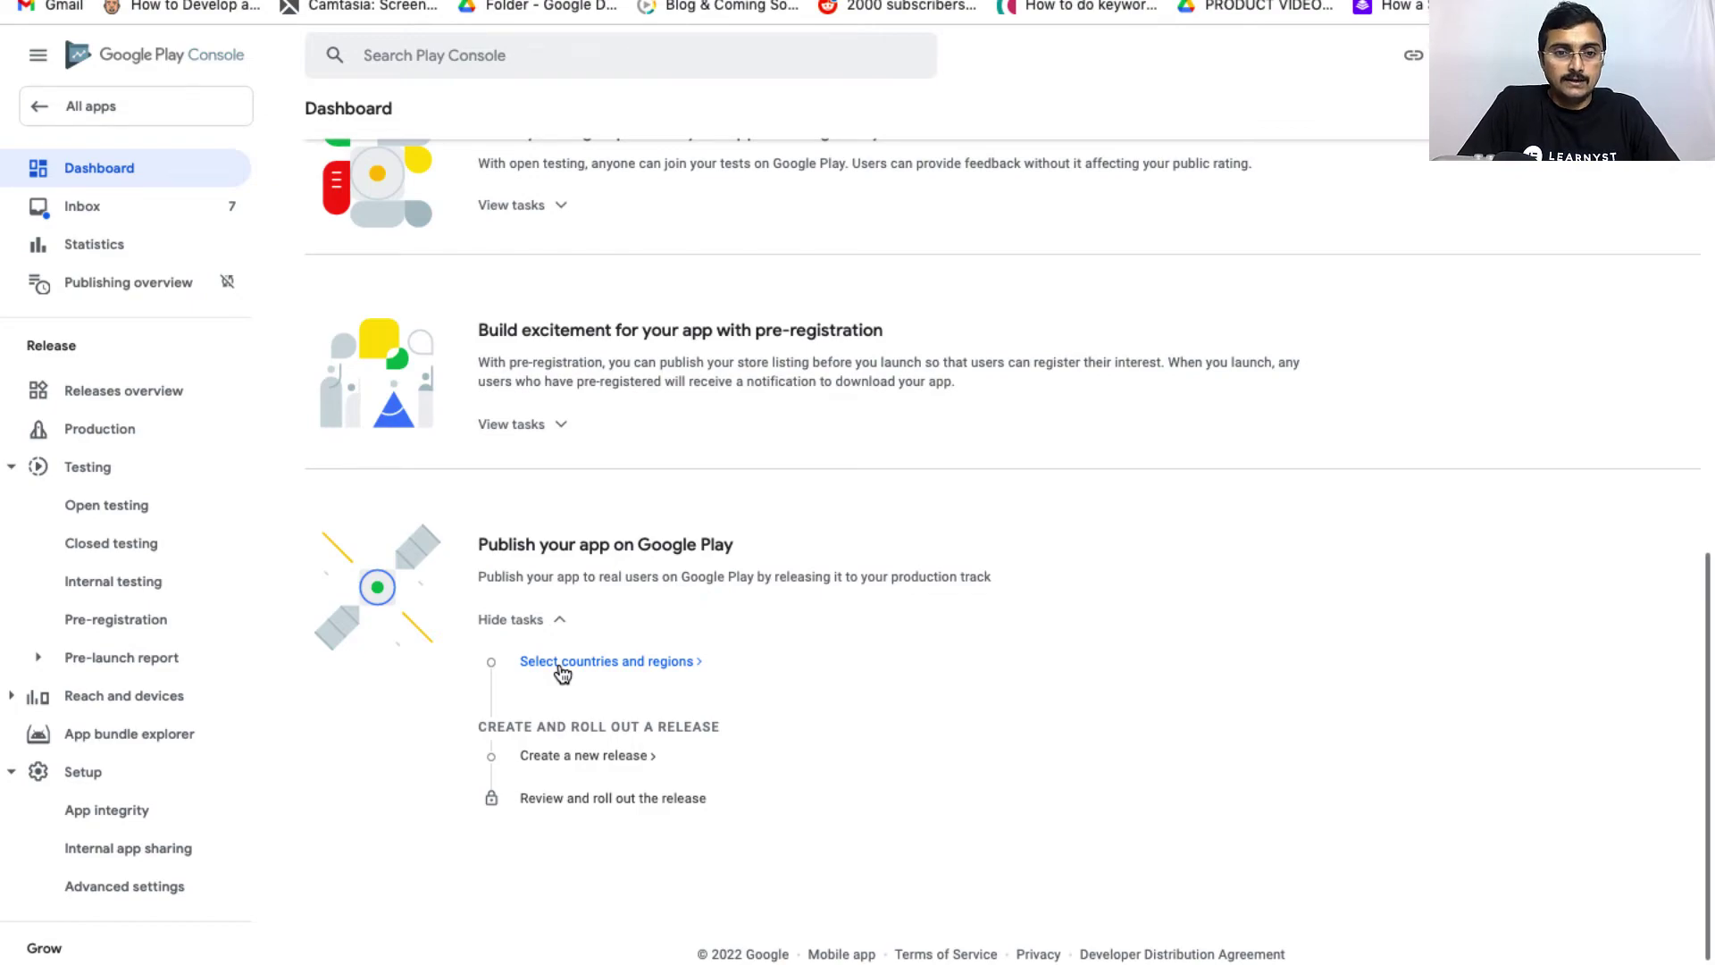
Search 'indi' and add India to the production countries and regions.
click(902, 569)
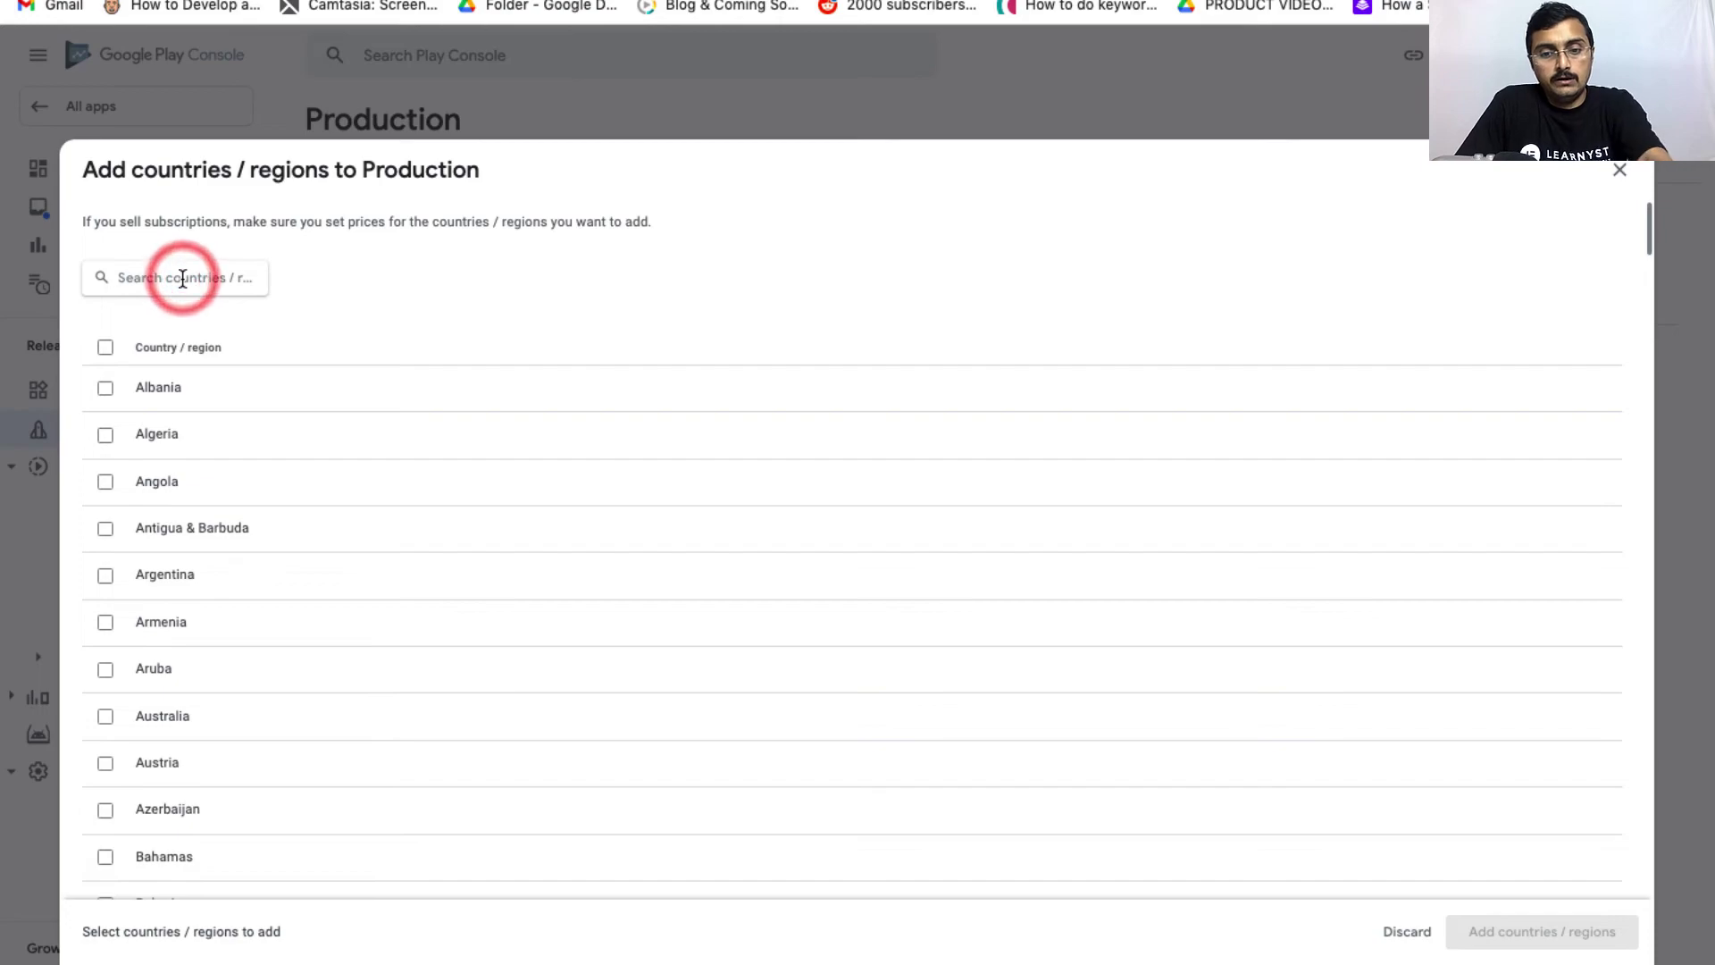
text(indi)
click(106, 348)
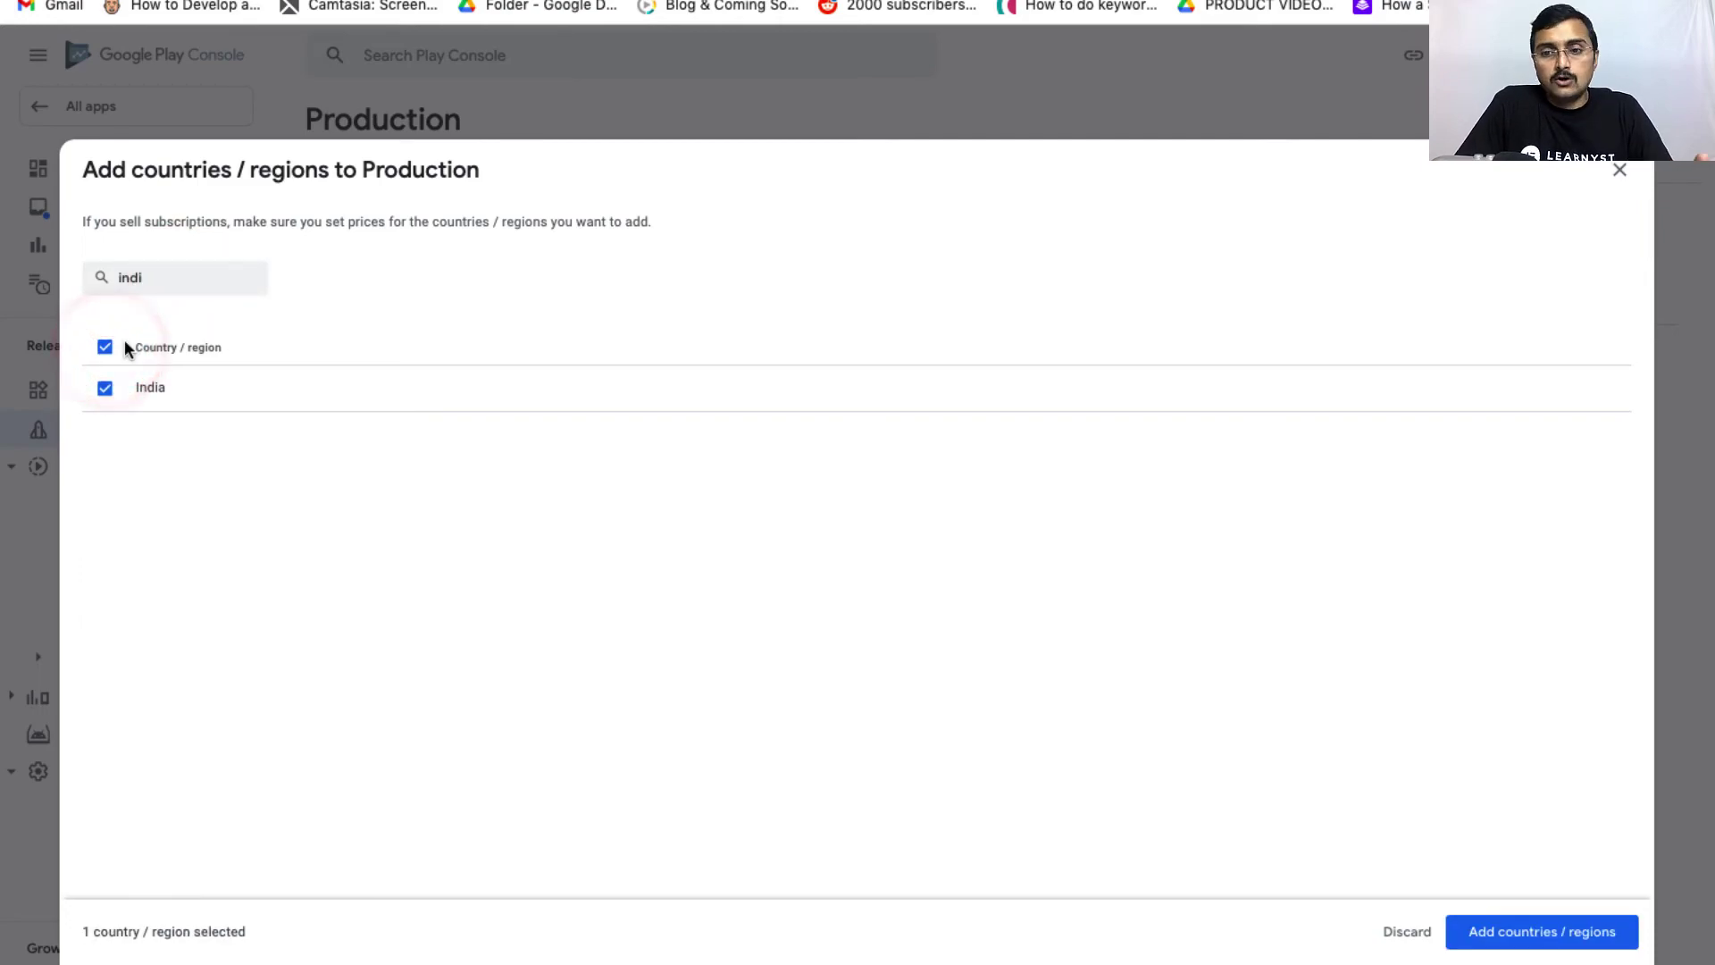
click(1526, 932)
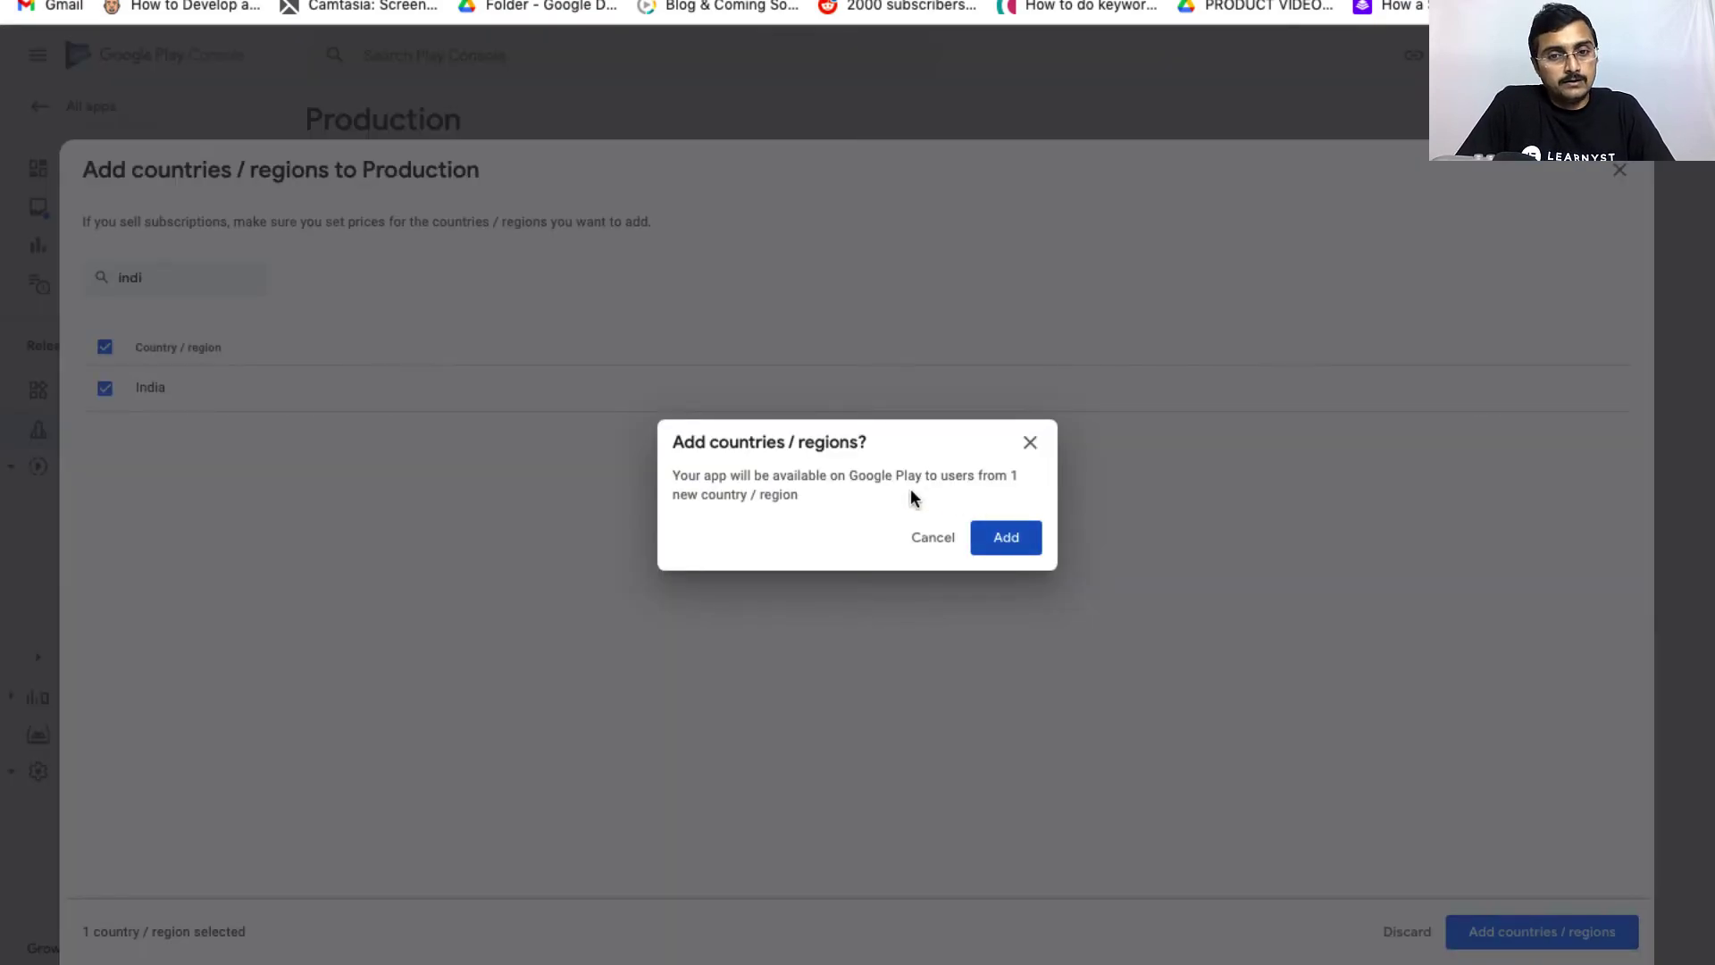
click(1002, 536)
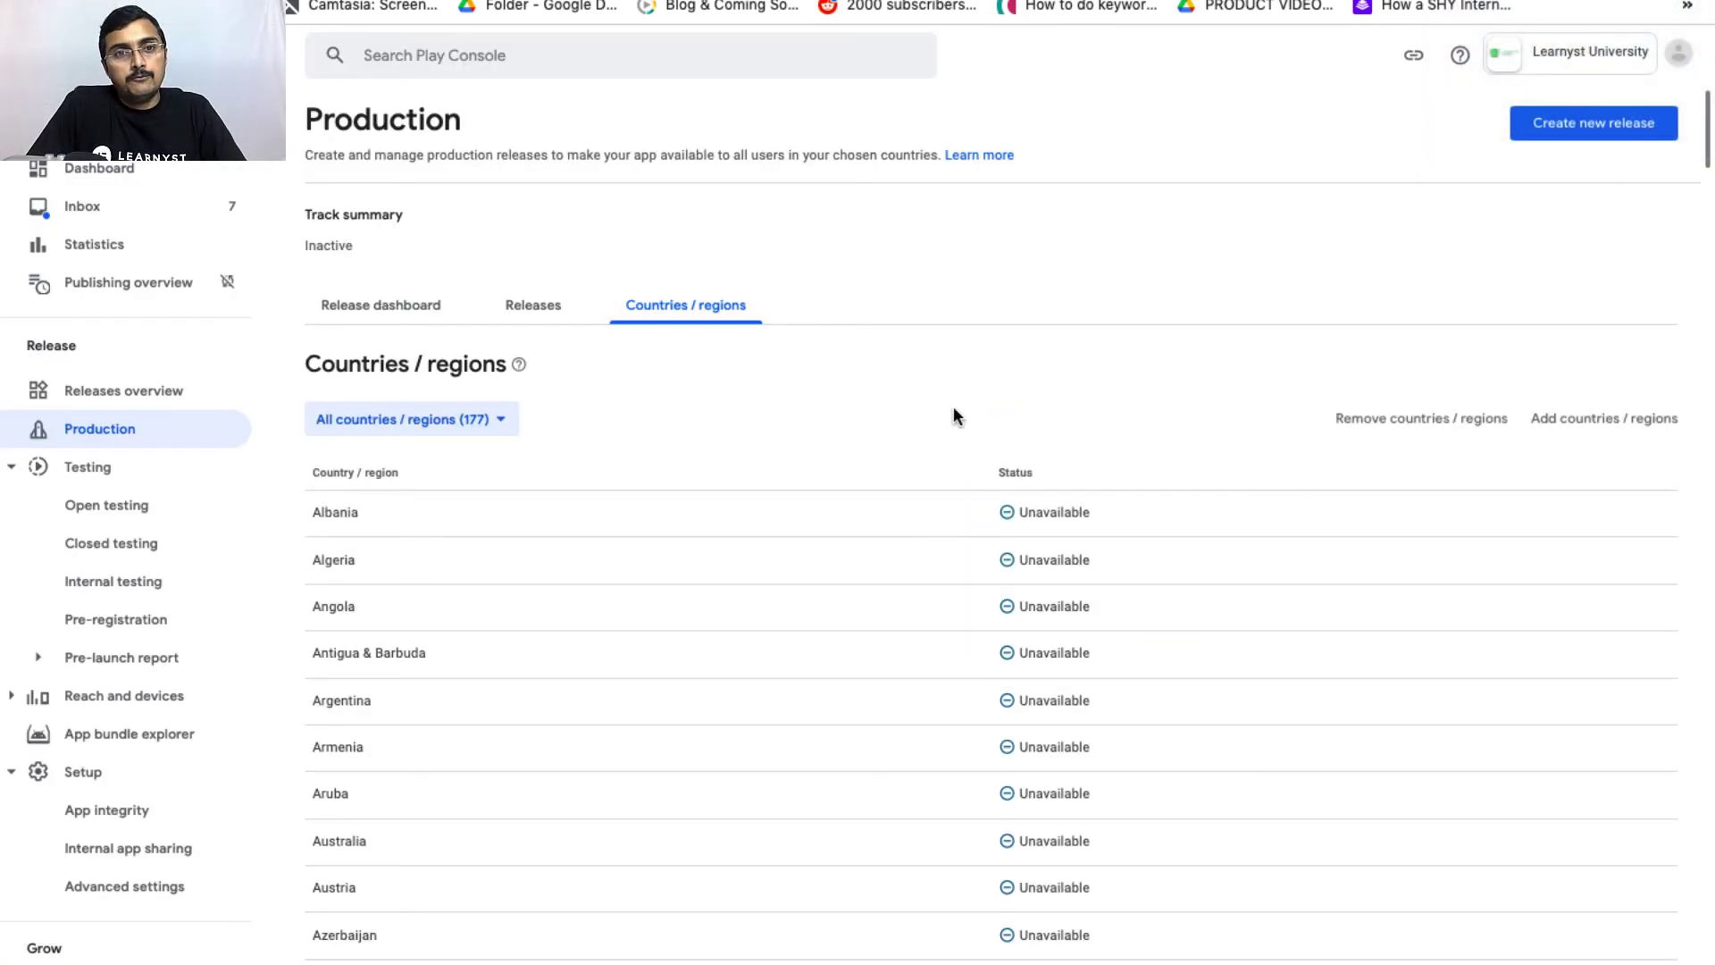
Create a new production release draft.
click(1529, 130)
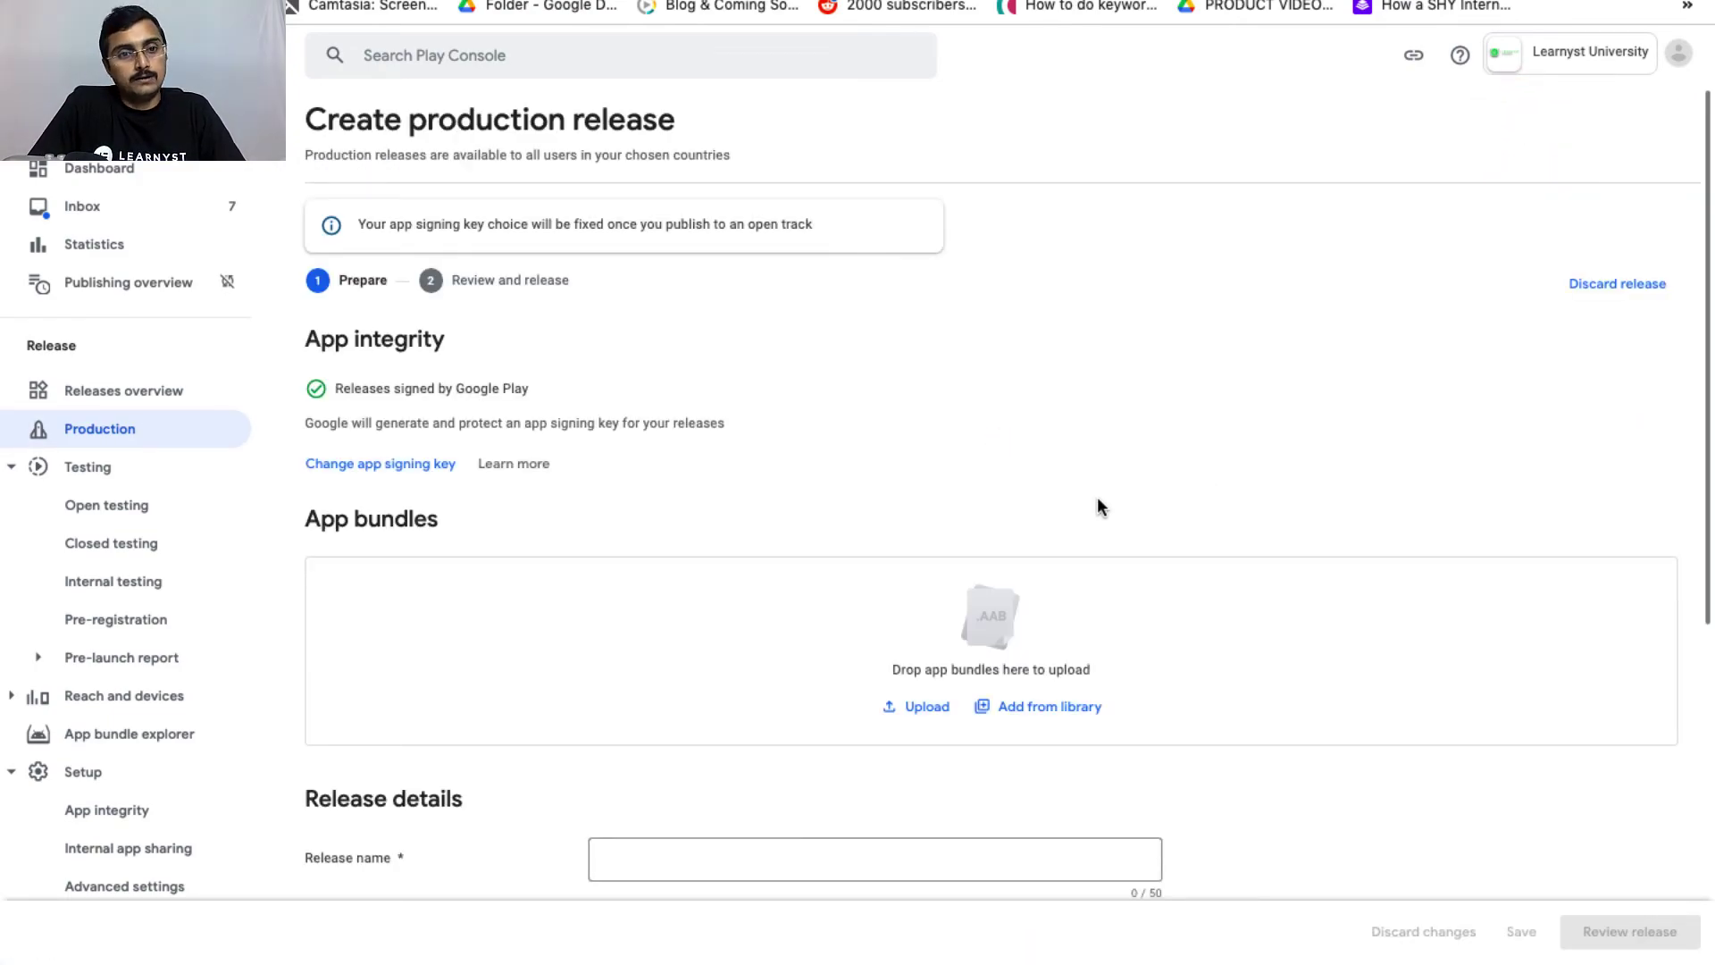
scroll(931, 616, down, 1)
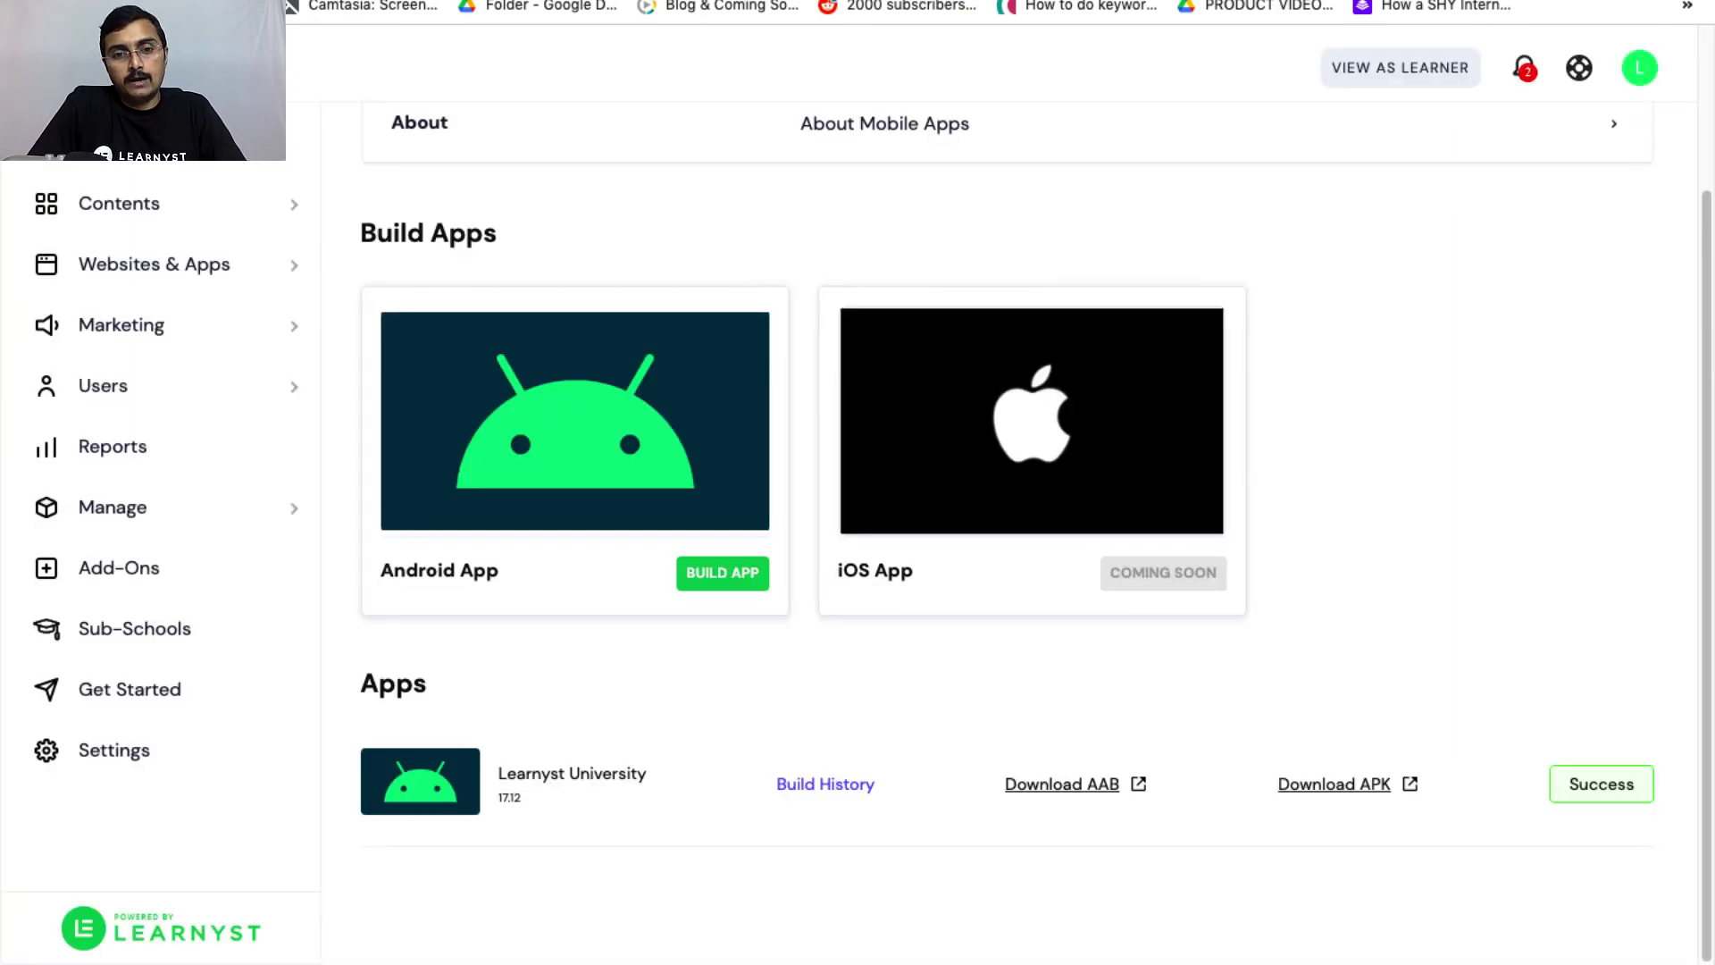
Download the Learnyst University Android AAB and return to the Play Console release page.
click(1063, 785)
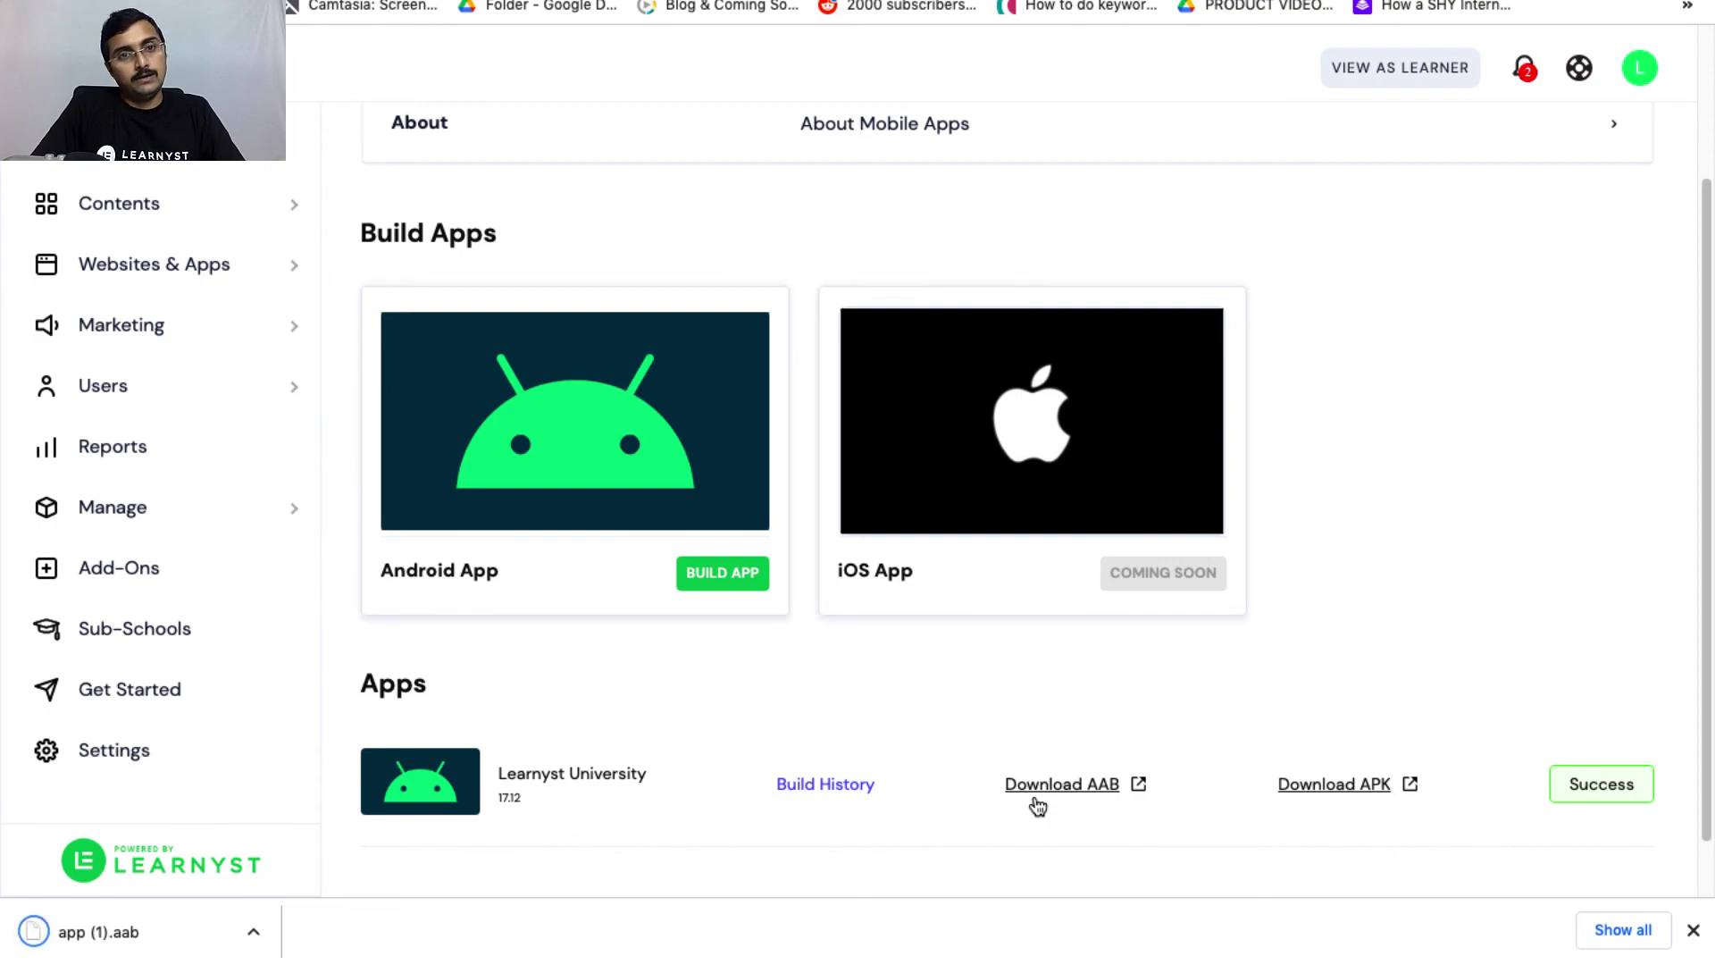
click(425, 2)
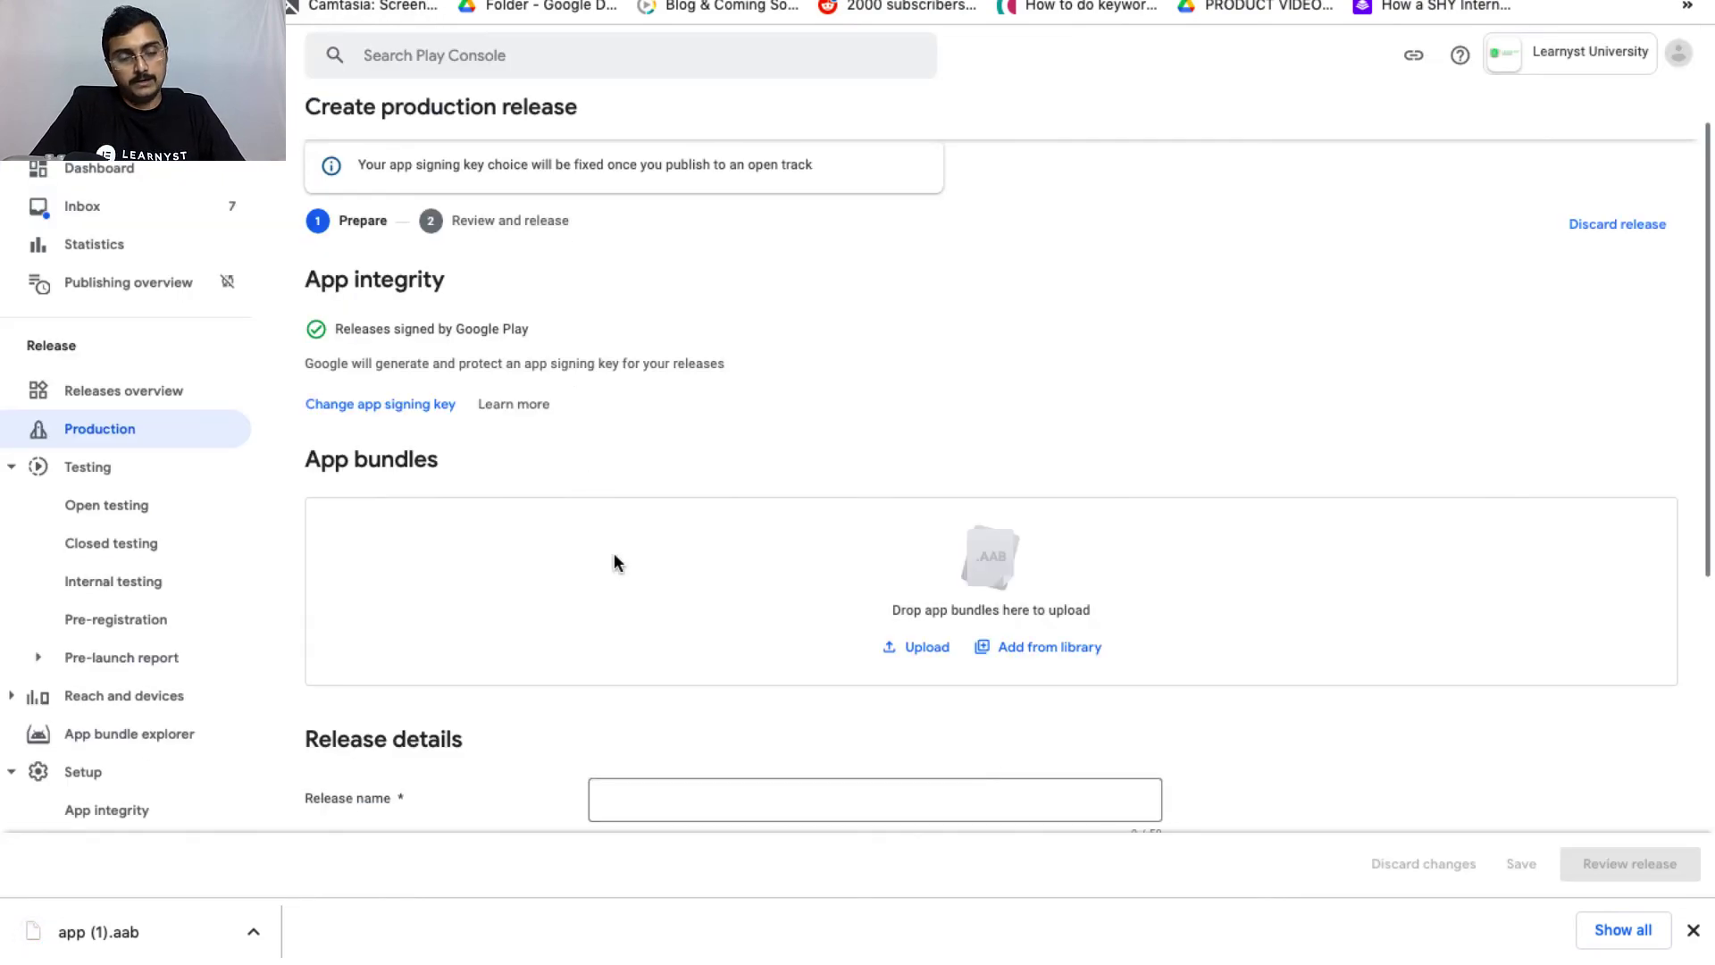
Upload app.aab from Downloads as the production release's app bundle.
click(927, 653)
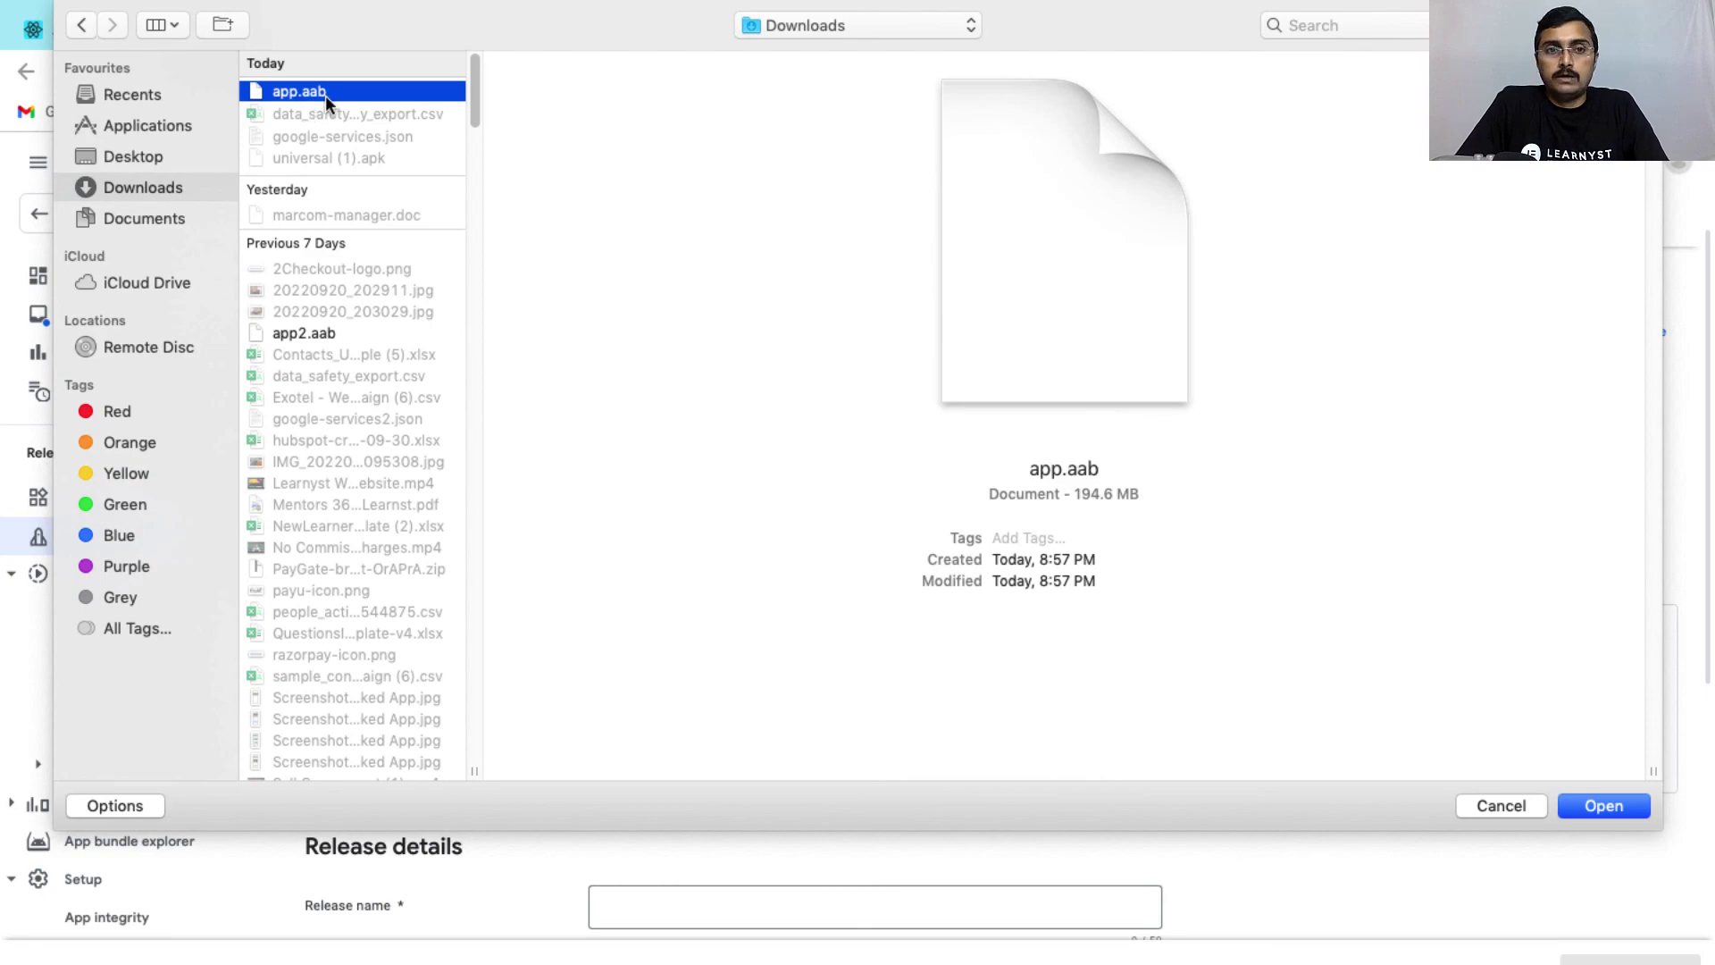
click(1604, 805)
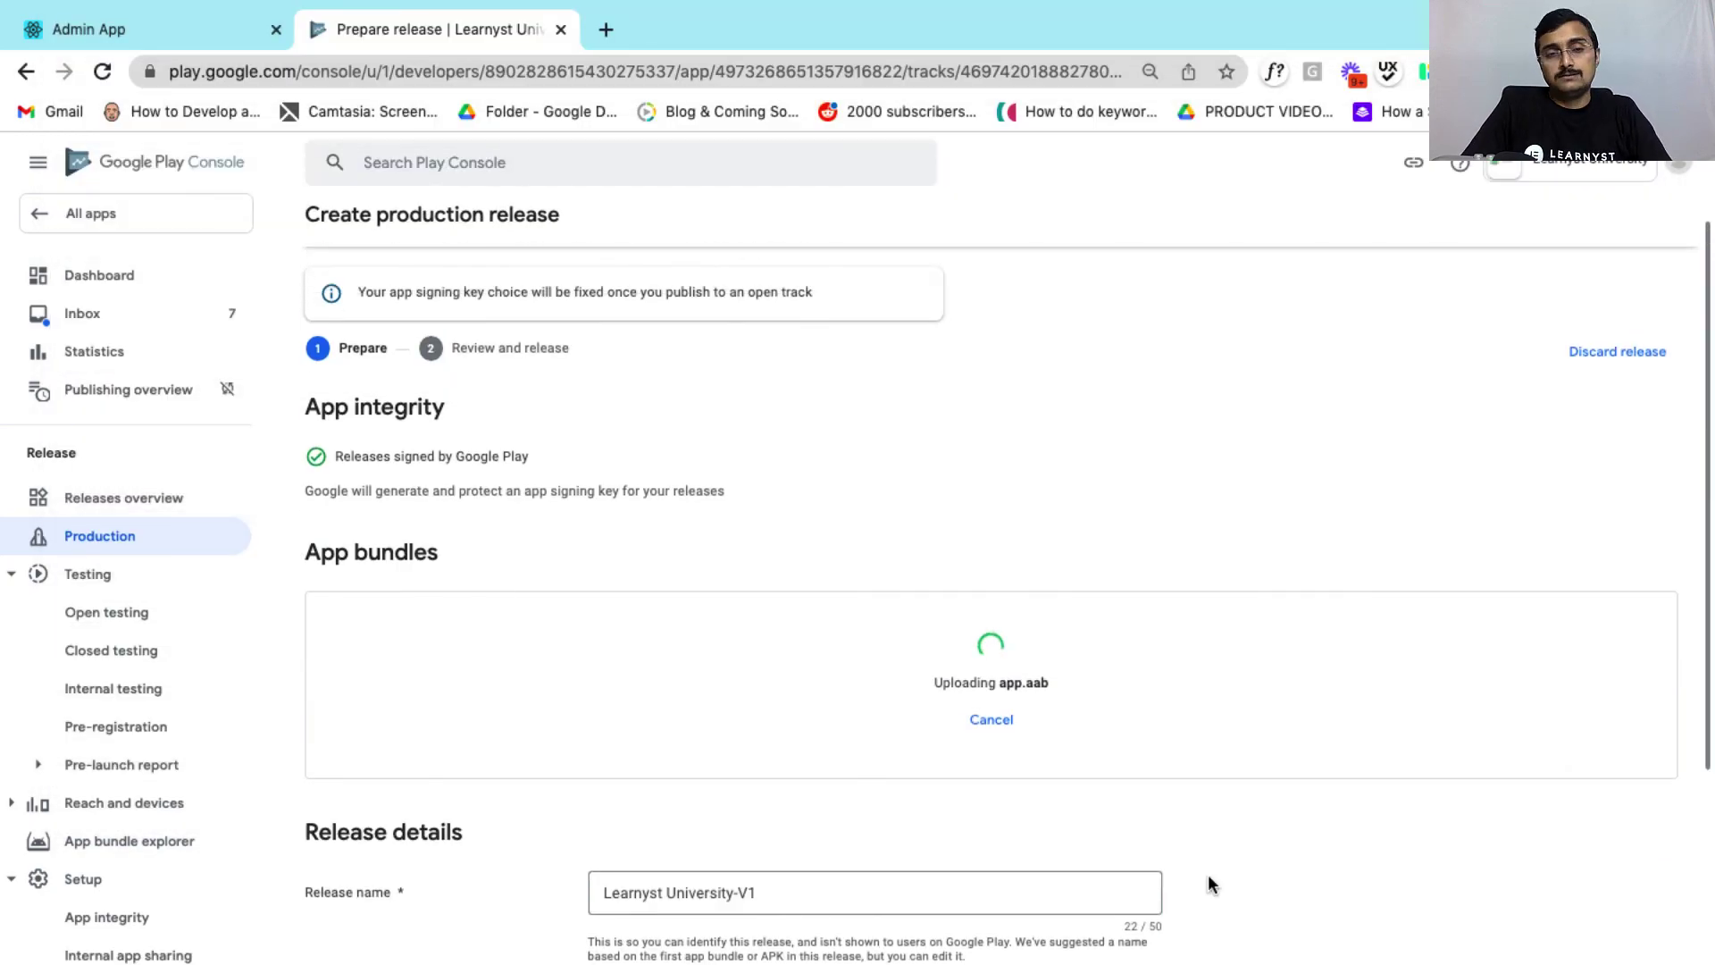